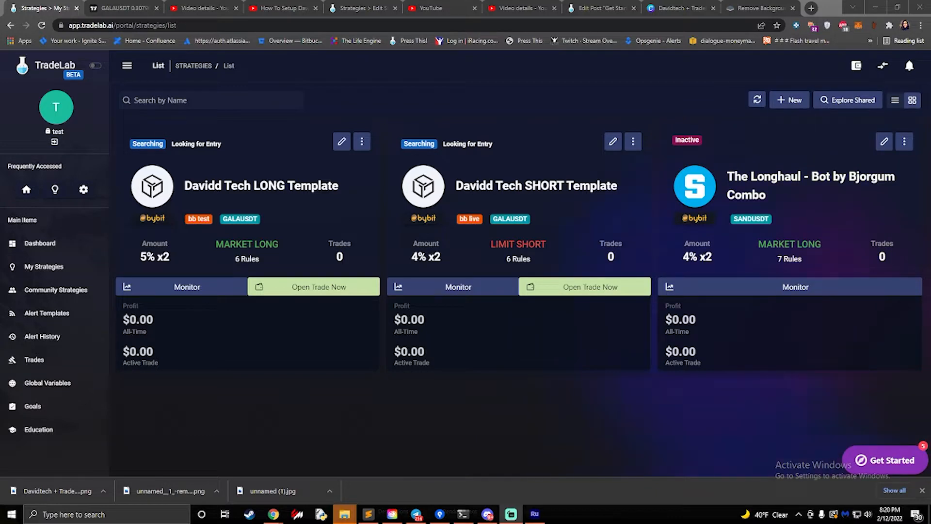
Duplicate the Davidd Tech LONG Template strategy and confirm the duplication.
click(362, 141)
click(381, 181)
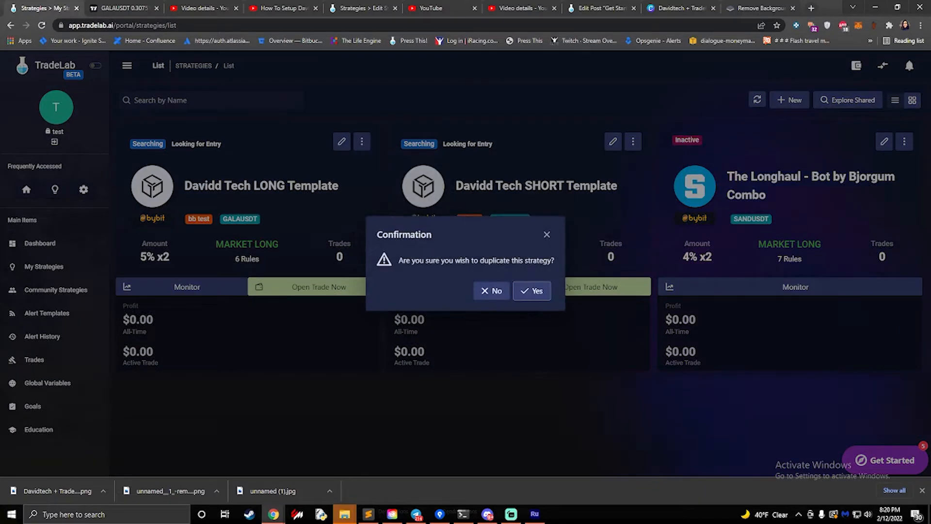
click(529, 292)
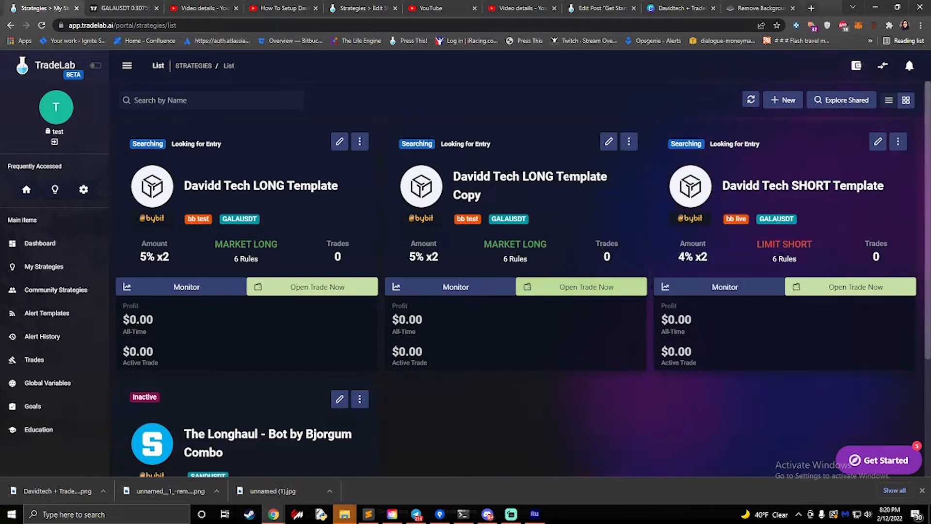
Open the duplicated strategy for editing, rename it "Davidd Tech LONG ETH" and set its symbol to ETH/USDT.
click(609, 142)
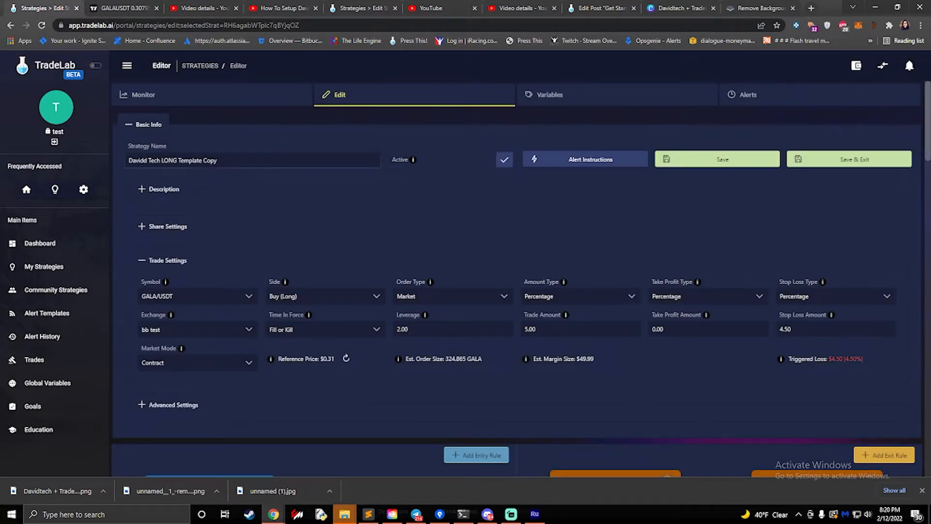
drag(217, 160, 177, 160)
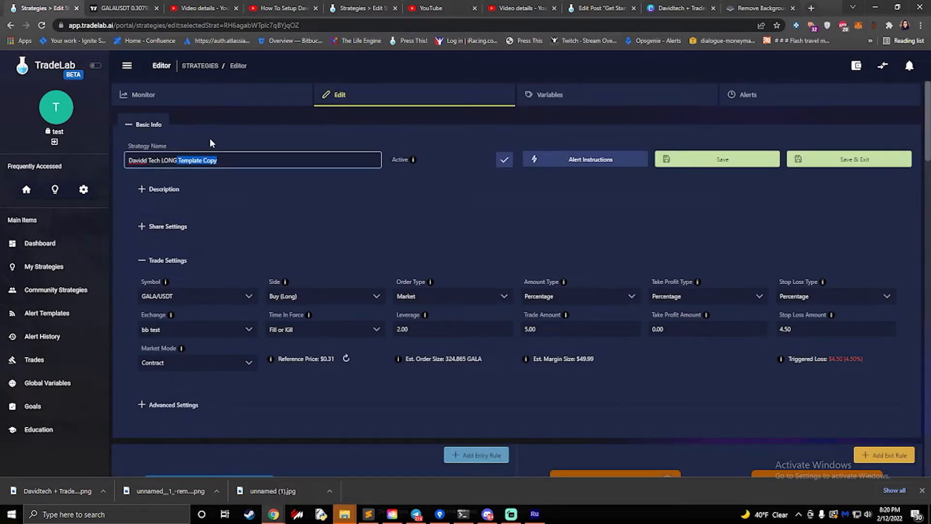
text(ETH)
click(209, 298)
text(ETH)
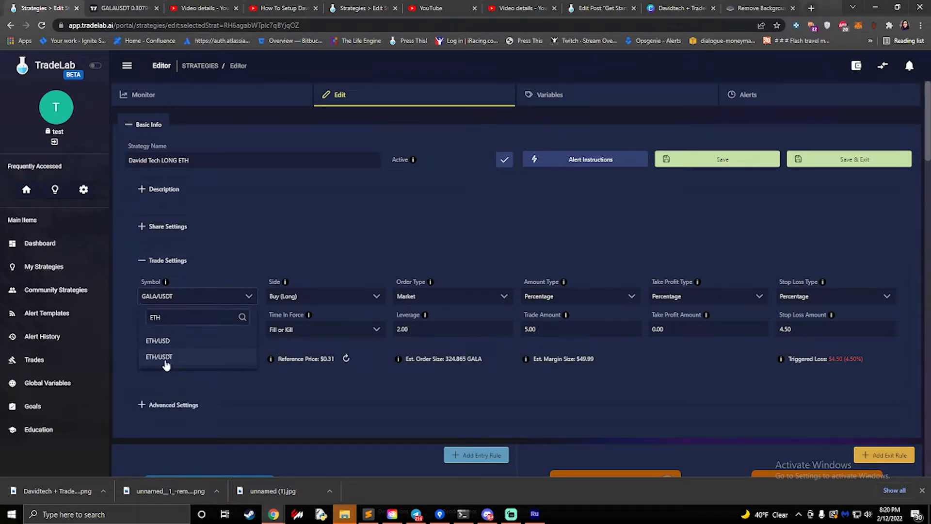
click(166, 363)
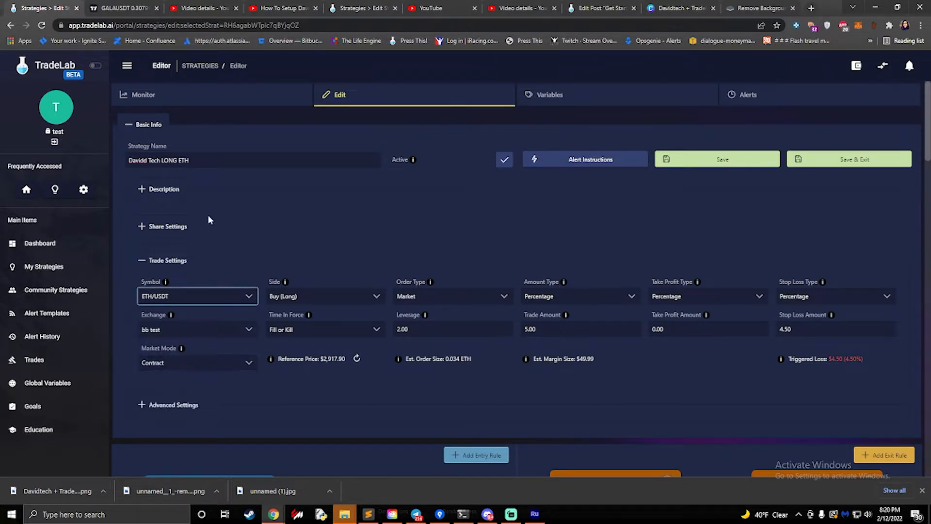
drag(192, 161, 179, 161)
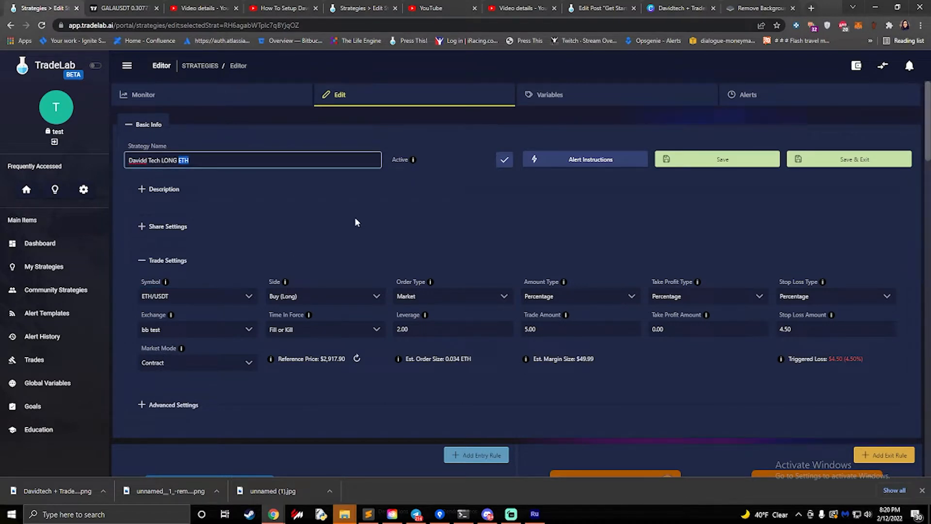
click(343, 218)
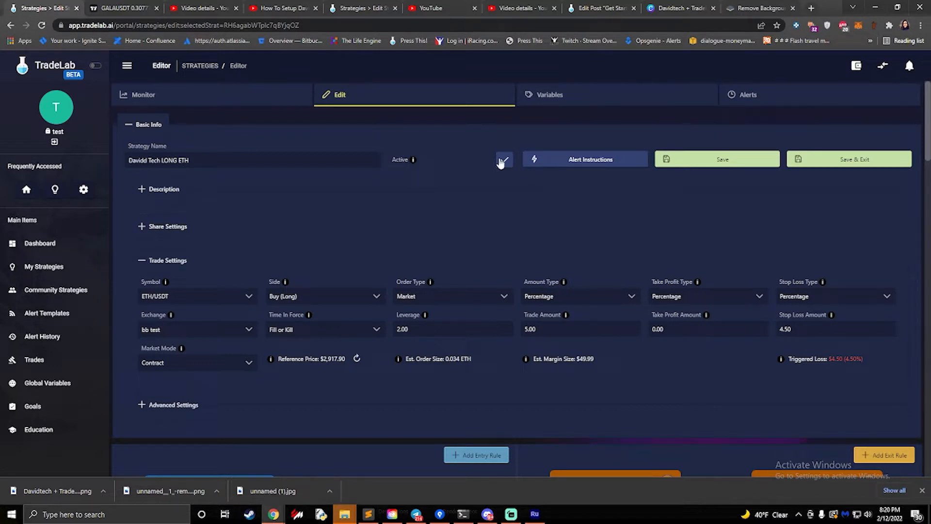
Open the strategy's alert instructions and show the details for API Entry - Long.
click(544, 163)
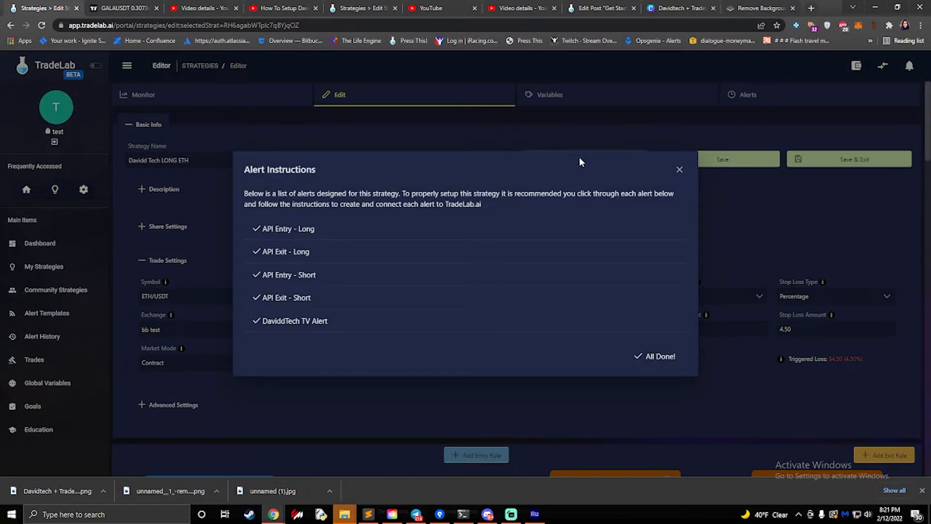
click(679, 171)
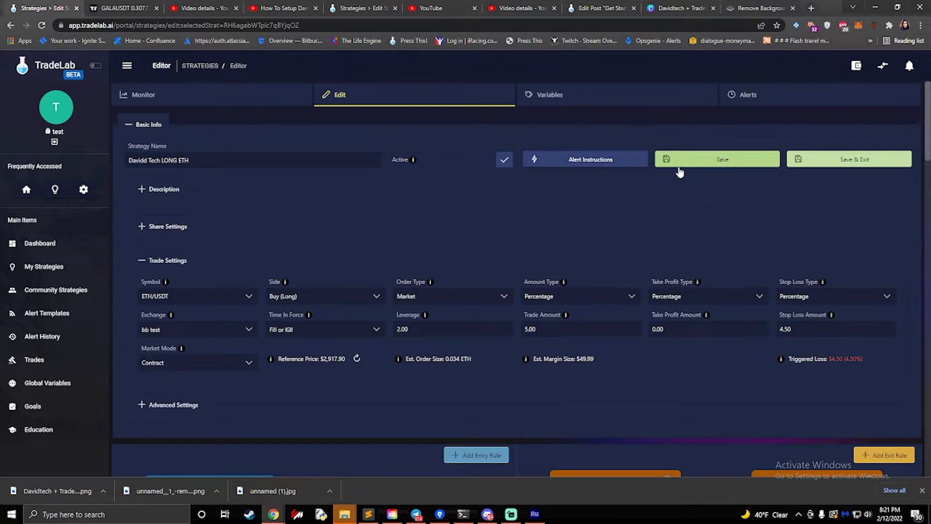
click(584, 164)
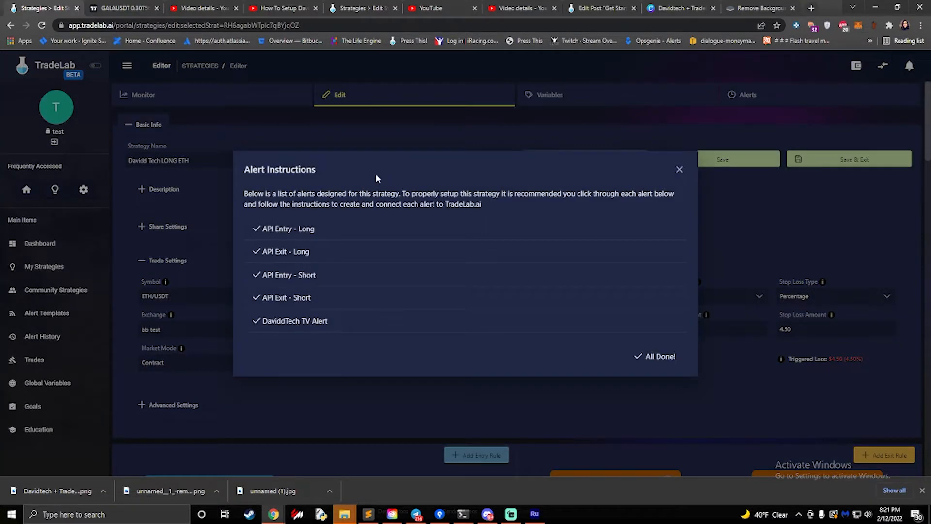
click(286, 233)
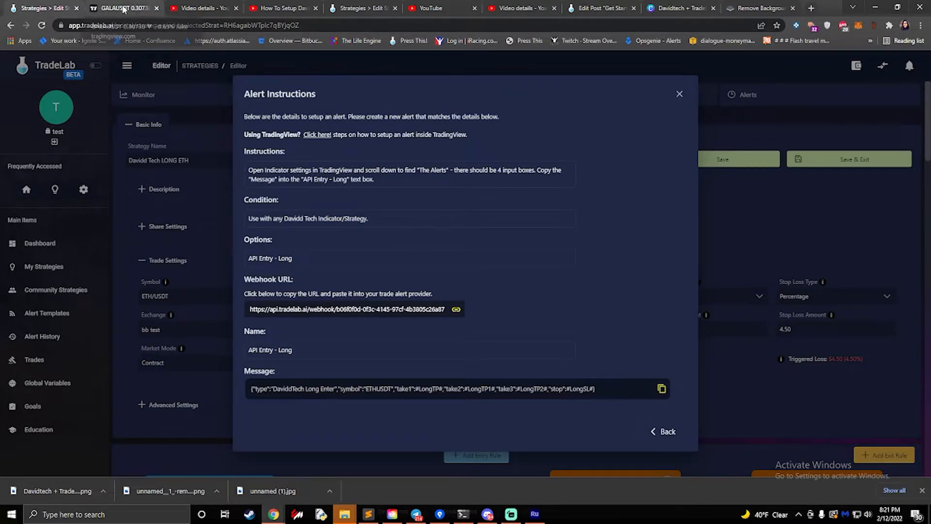
click(124, 10)
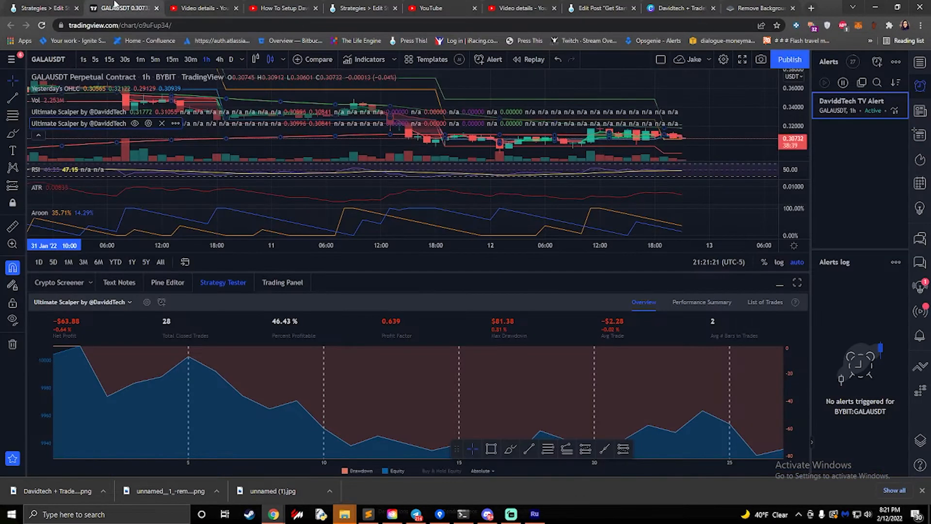
click(163, 124)
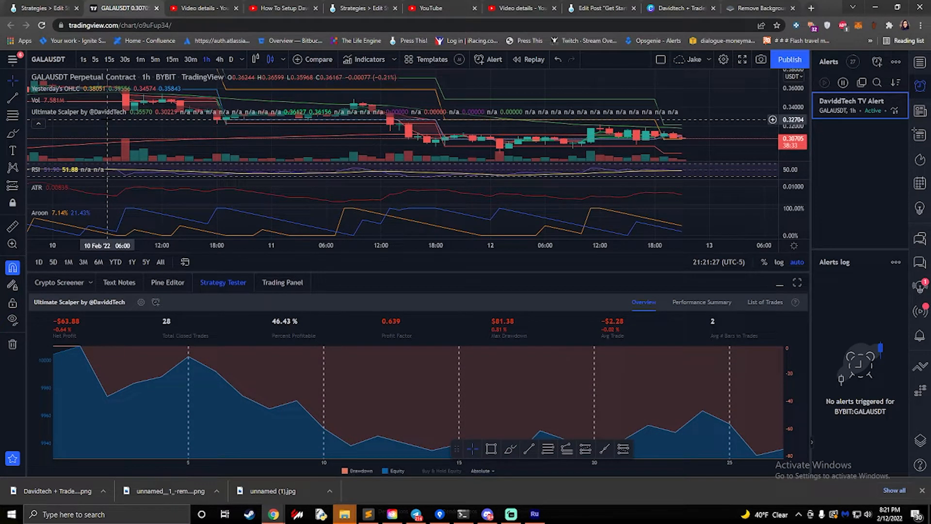
Examine the alert message fields in the remaining Ultimate Scalper's settings and the details of the existing DaviddTech TV Alert.
mouse_move(89, 109)
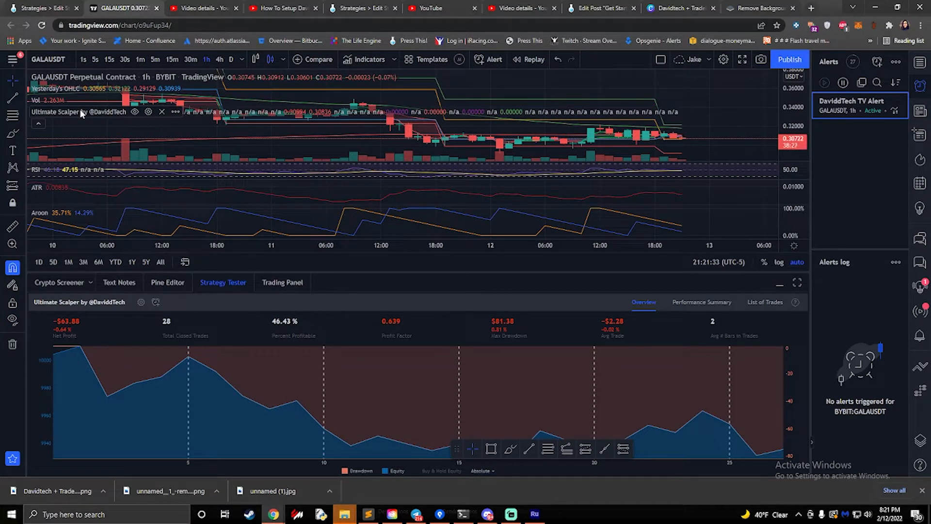
click(148, 111)
scroll(447, 196, down, 5)
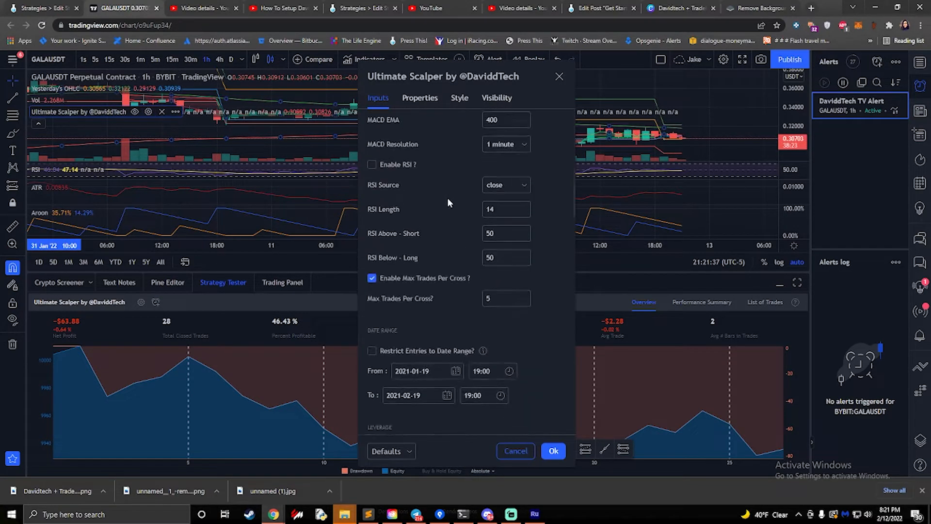
scroll(447, 197, down, 15)
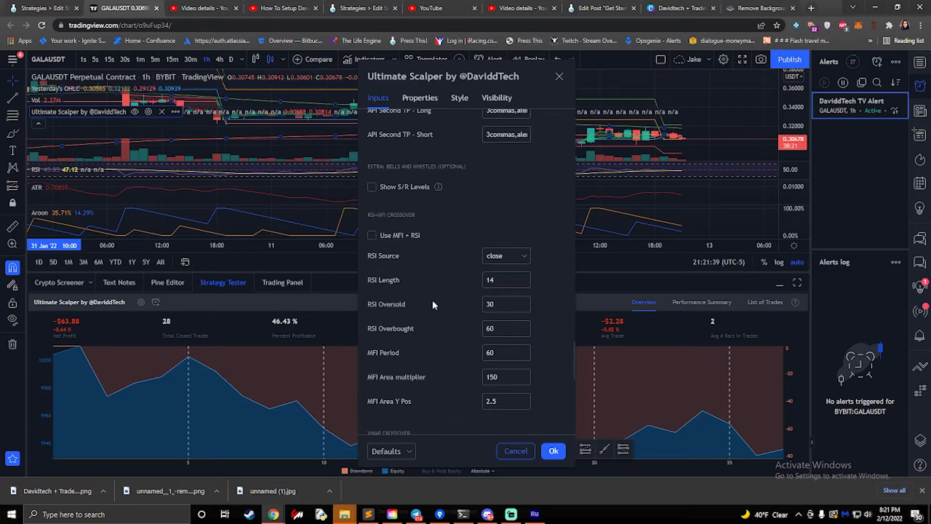
scroll(433, 304, up, 5)
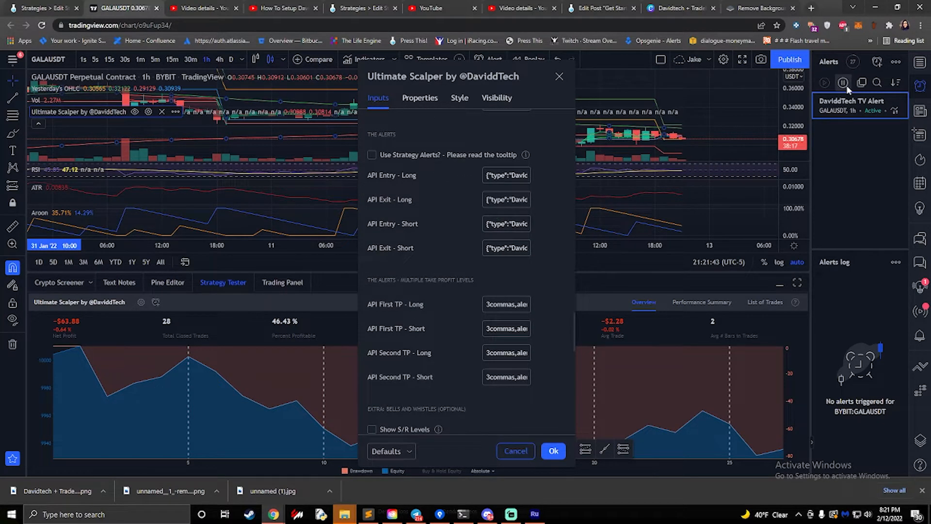
mouse_move(837, 119)
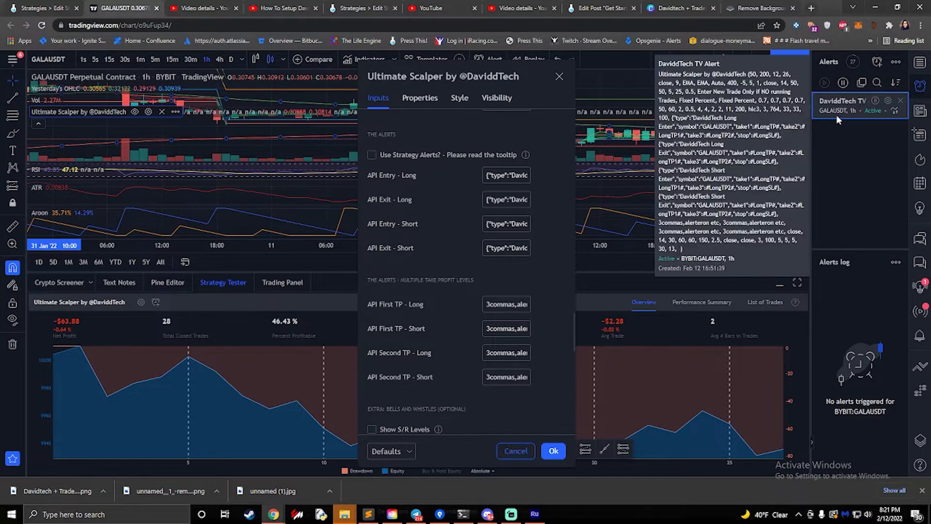
click(559, 77)
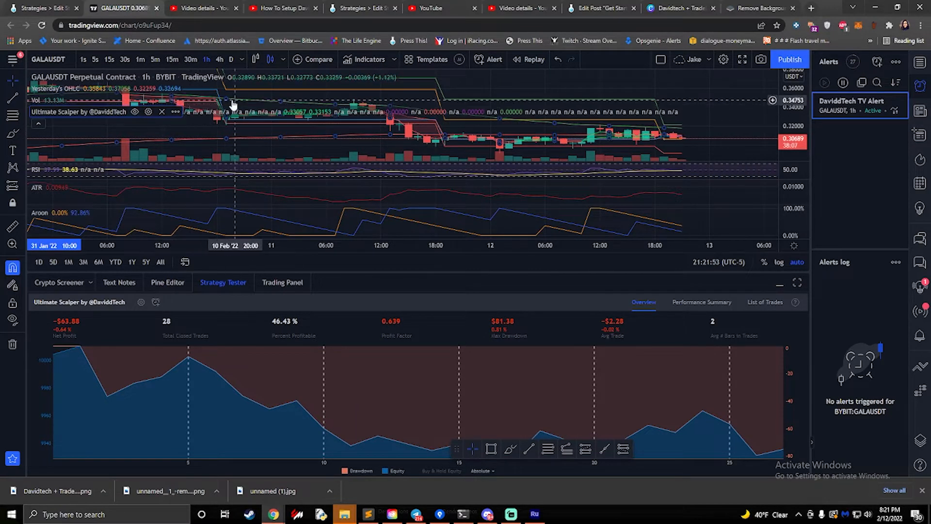
click(355, 61)
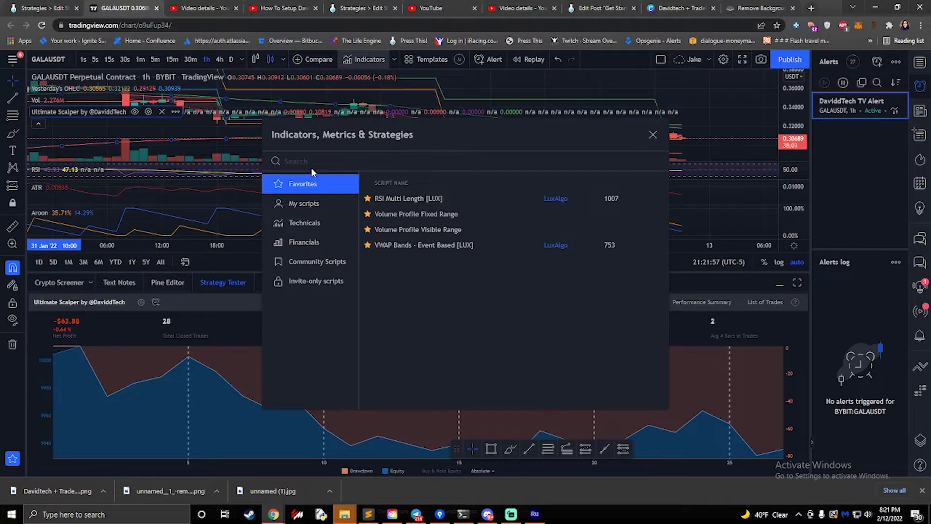
click(311, 261)
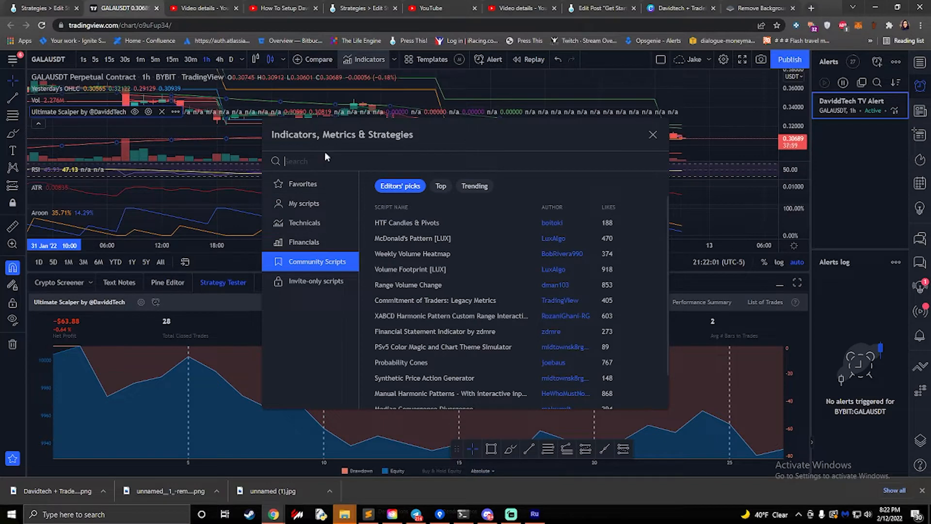
text(davidd)
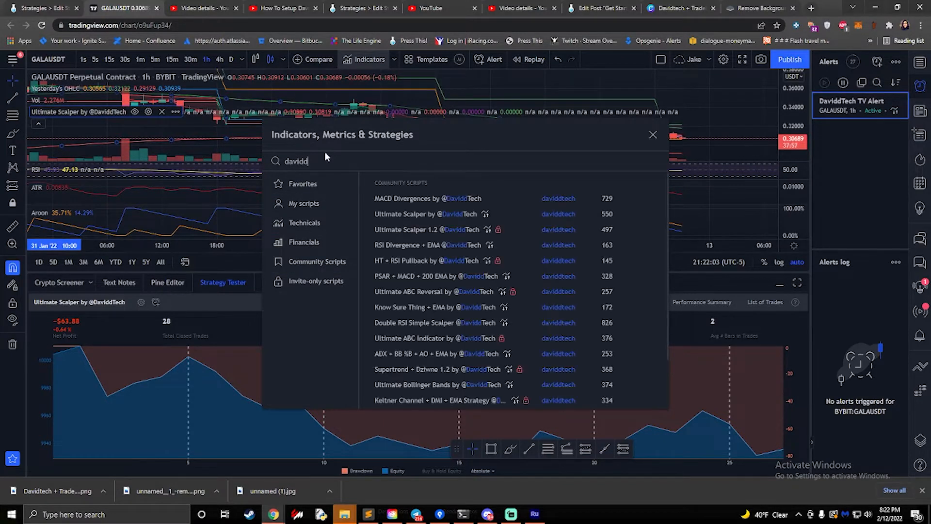
click(408, 216)
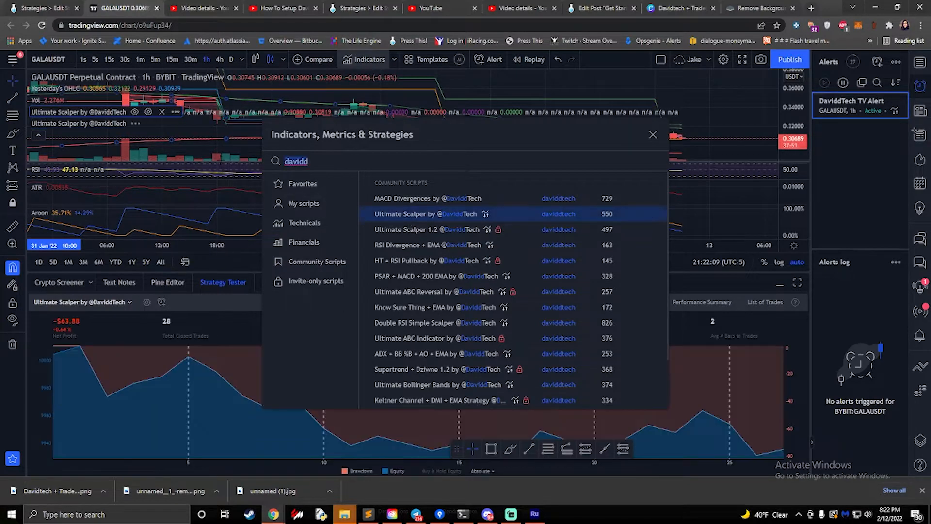
click(653, 135)
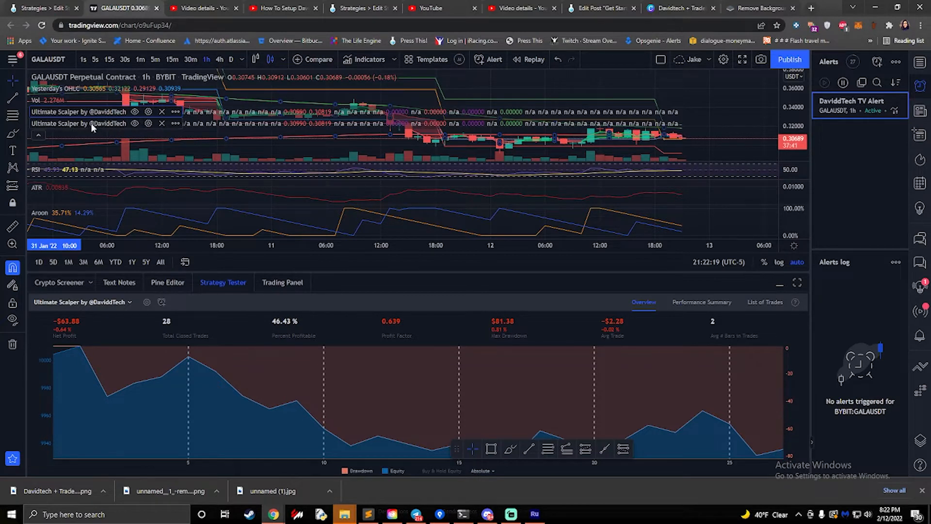
In the newly added Ultimate Scalper's input settings, replace the API Entry - Long text with the matching message copied from TradeLab.
click(147, 123)
scroll(403, 202, down, 5)
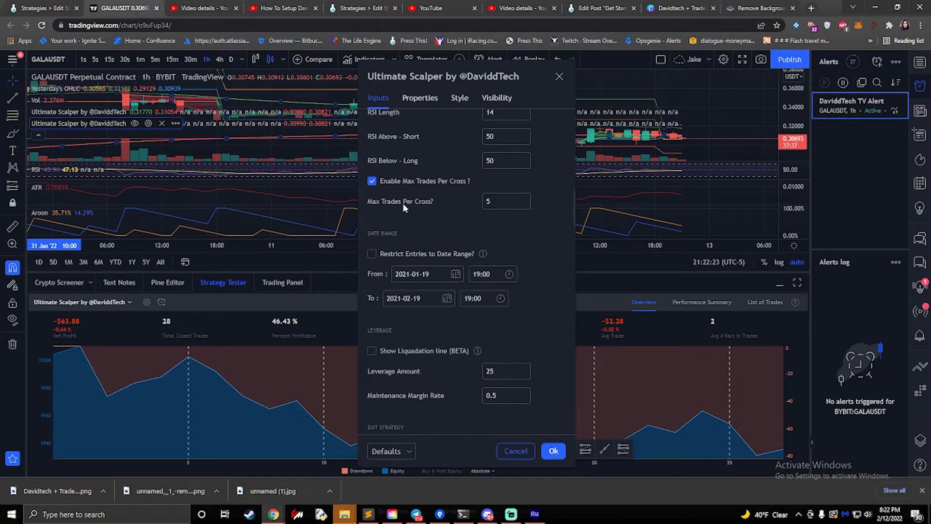
scroll(404, 203, down, 20)
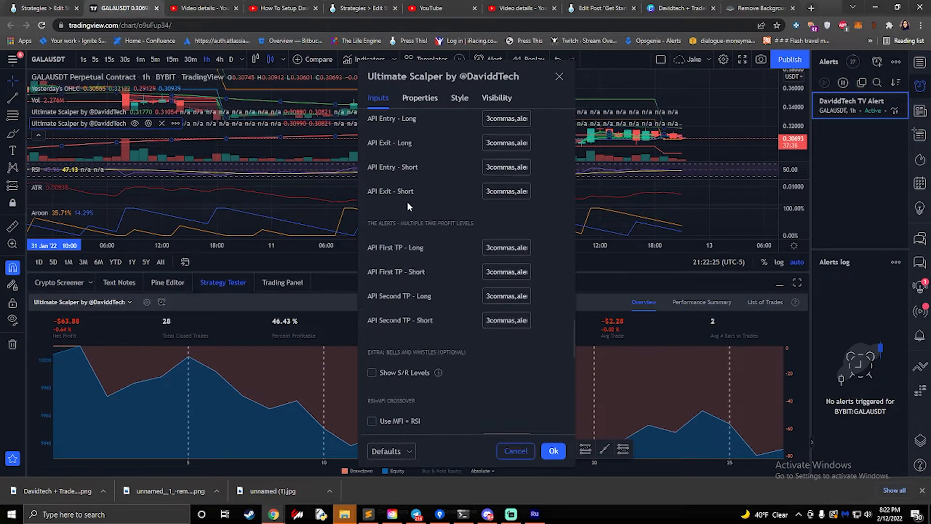
scroll(408, 202, up, 3)
click(39, 8)
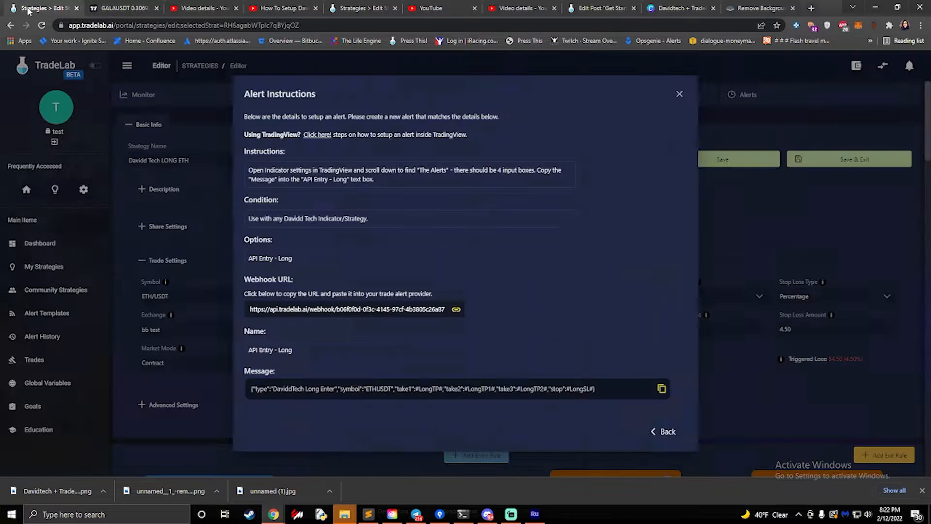
click(446, 396)
click(122, 8)
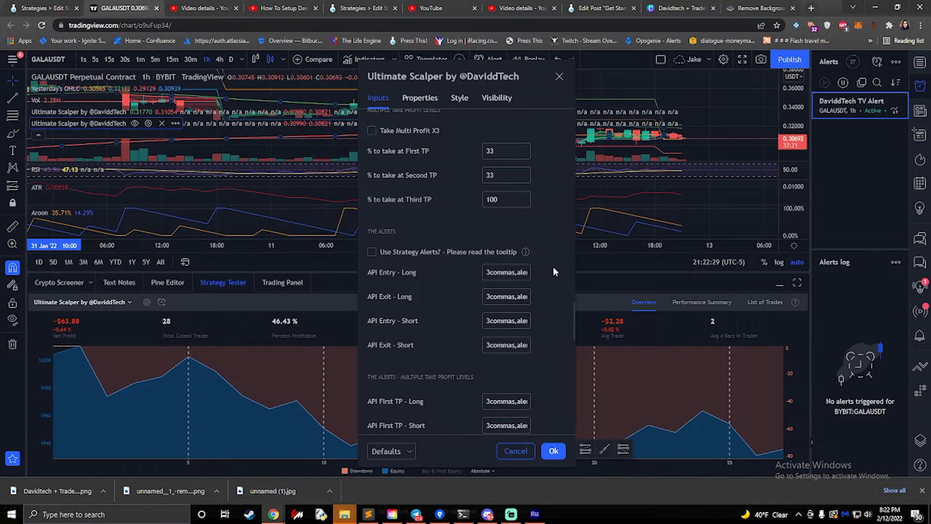
click(507, 272)
key(ctrl+a)
key(ctrl+v)
Copy the API Exit - Long message from TradeLab's alert instructions into the indicator's API Exit - Long field in TradingView.
click(38, 8)
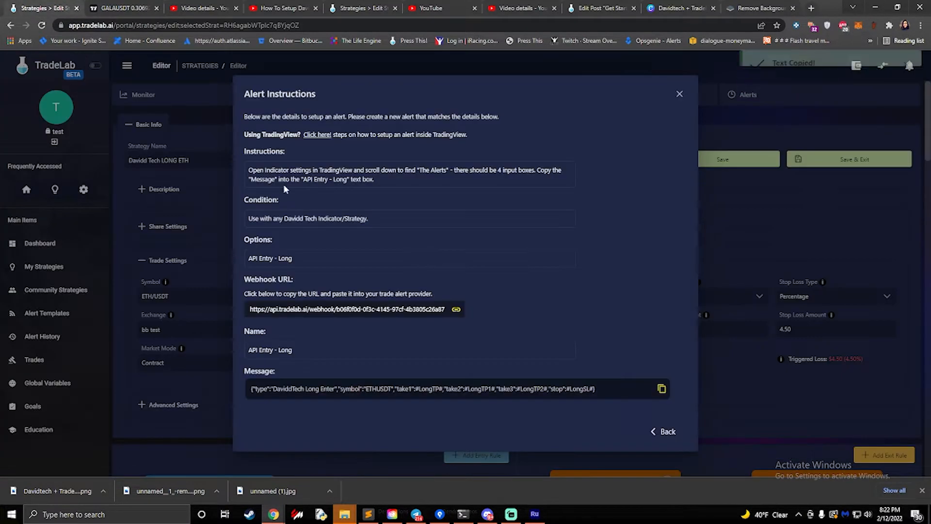
click(671, 433)
click(297, 257)
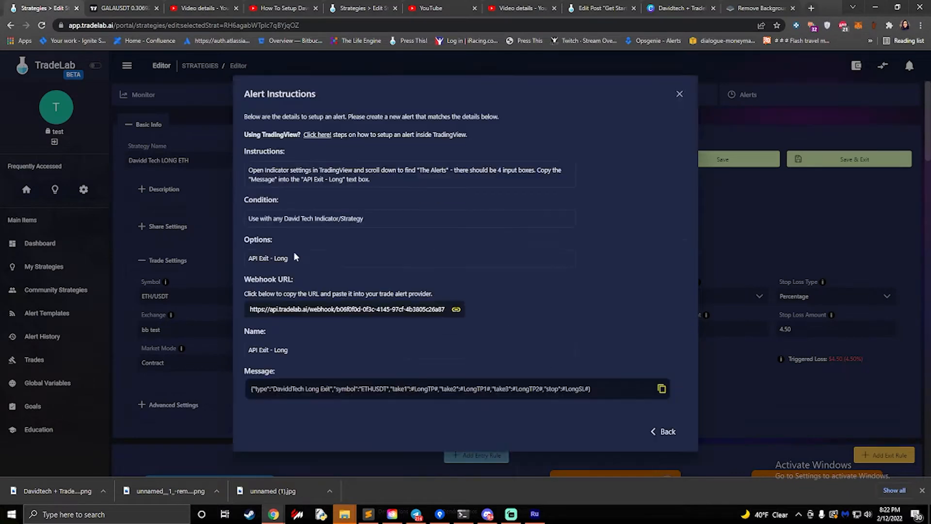
click(520, 394)
click(124, 7)
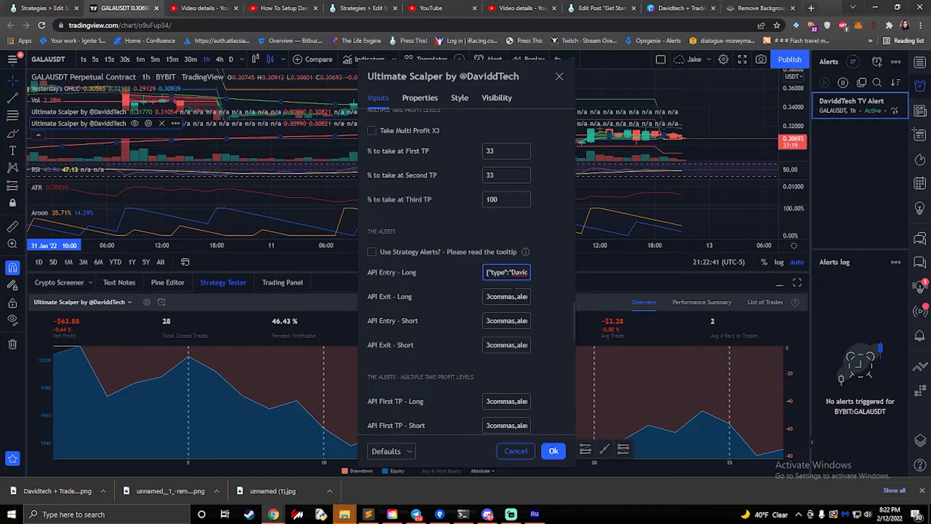
click(507, 297)
key(ctrl+a)
key(ctrl+v)
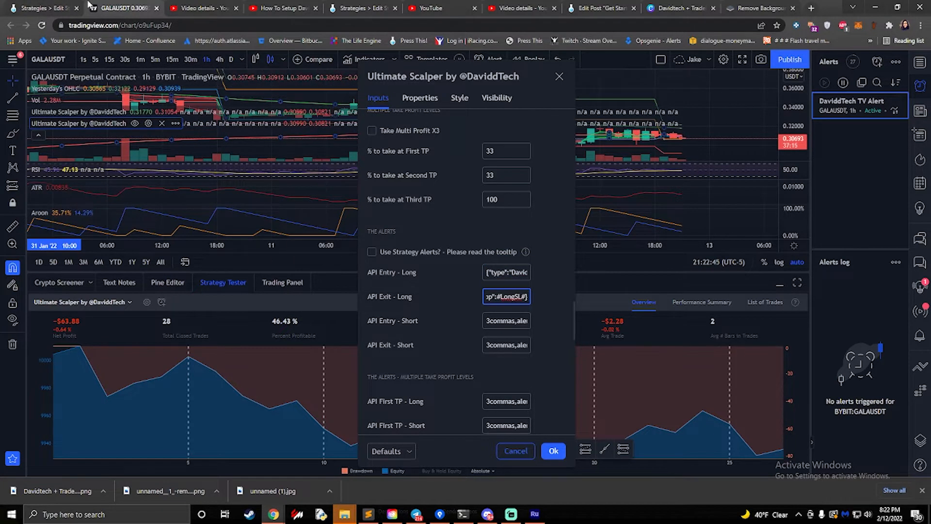
Switch to TradeLab and copy the API Entry - Short message from the alert instructions.
click(53, 9)
click(664, 432)
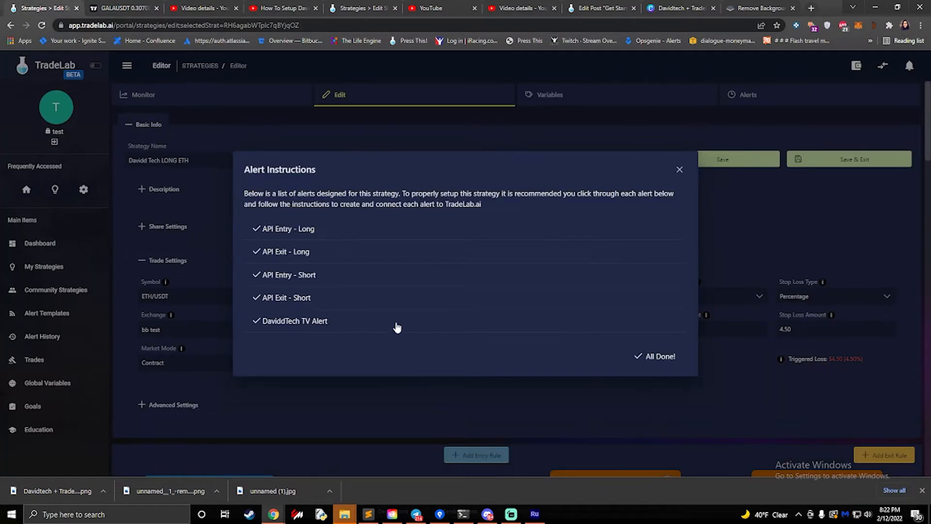
click(294, 277)
click(409, 390)
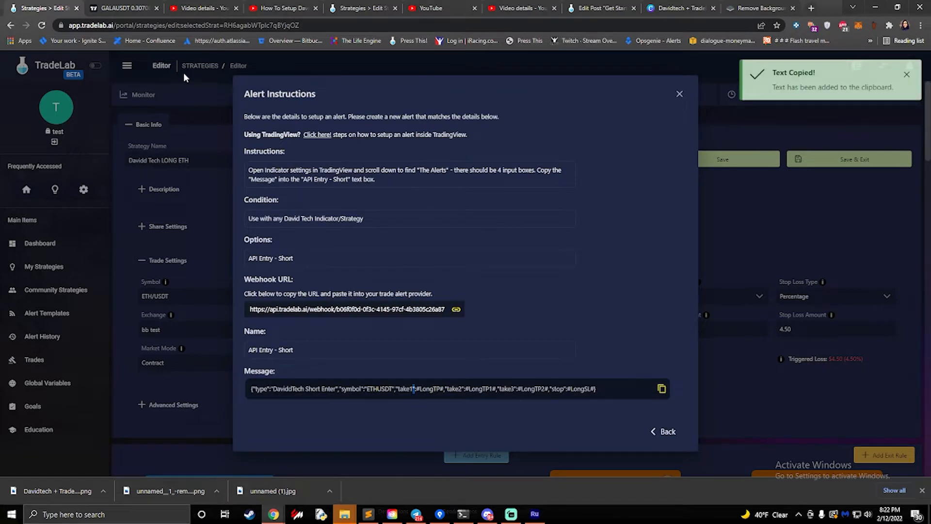
In TradingView, replace the Ultimate Scalper's API Entry - Short text with the message copied from TradeLab.
click(120, 8)
click(507, 320)
key(ctrl+a)
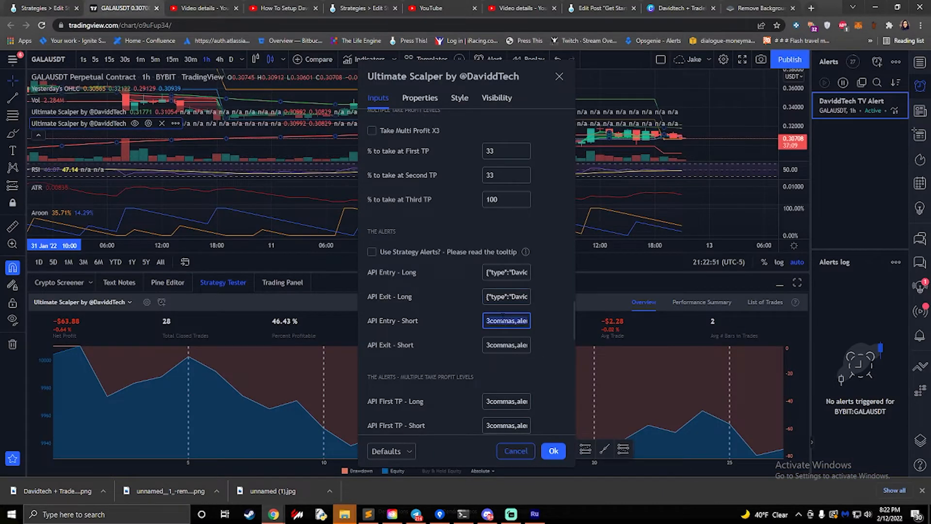
key(ctrl+v)
scroll(473, 295, up, 6)
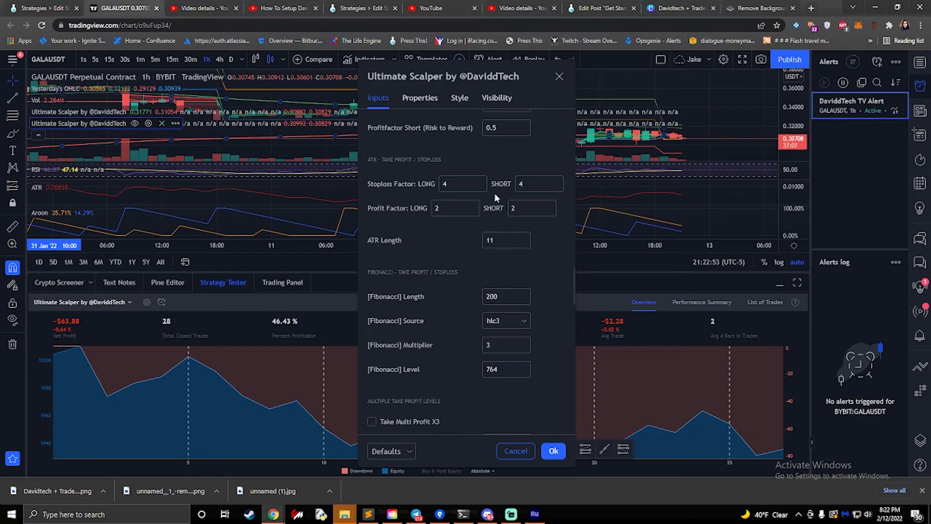
scroll(493, 171, down, 10)
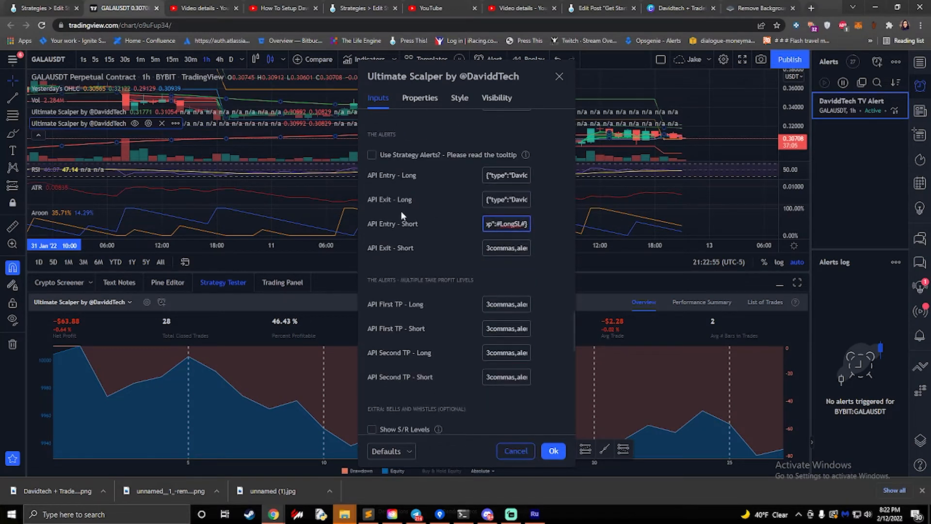
Copy TradeLab's API Exit - Short message from the alert instructions into the indicator's API Exit - Short field in TradingView.
click(39, 4)
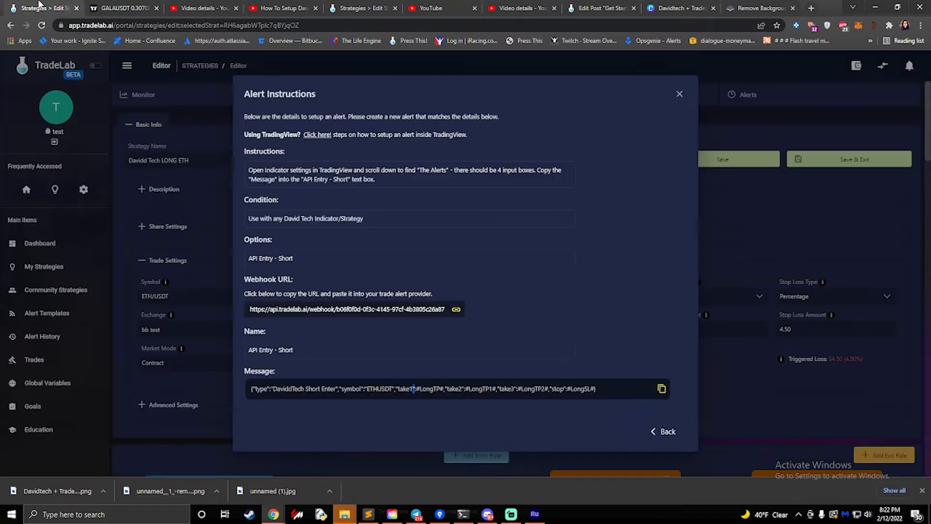
click(663, 432)
click(293, 299)
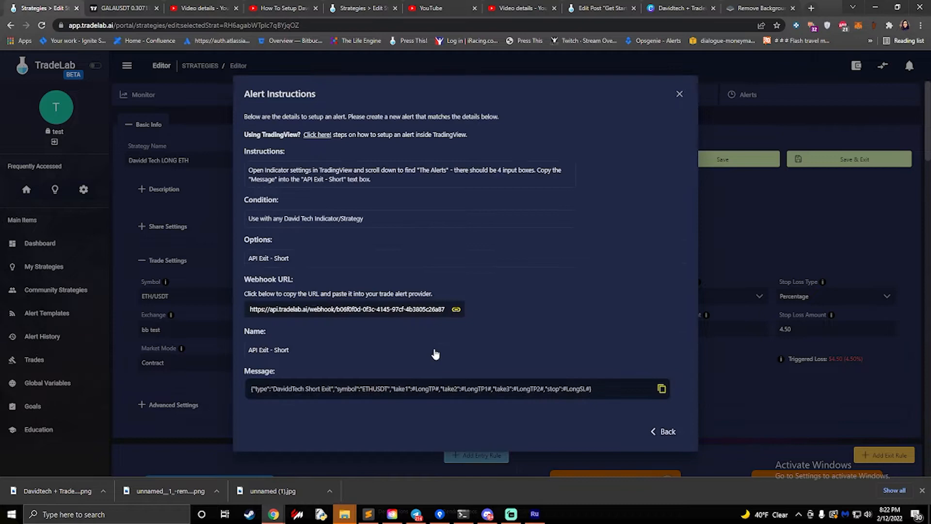
click(452, 387)
click(118, 16)
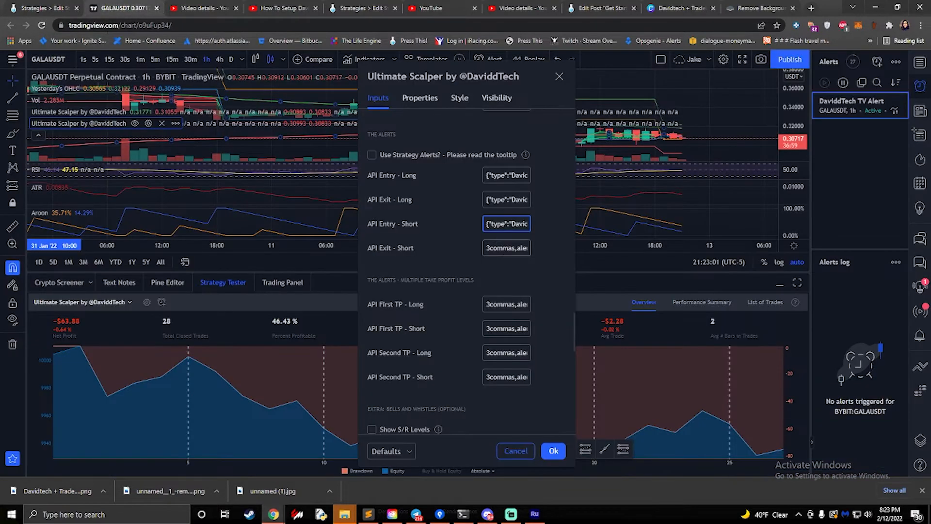
click(500, 248)
key(ctrl+v)
Recheck TradeLab's API Exit - Short message, review the alert fields in TradingView, and apply the Ultimate Scalper settings.
click(43, 7)
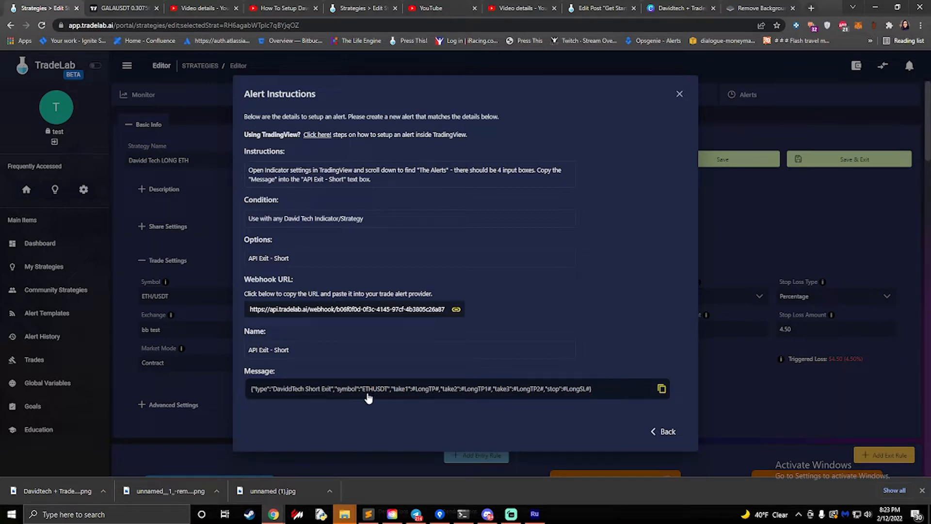
click(118, 14)
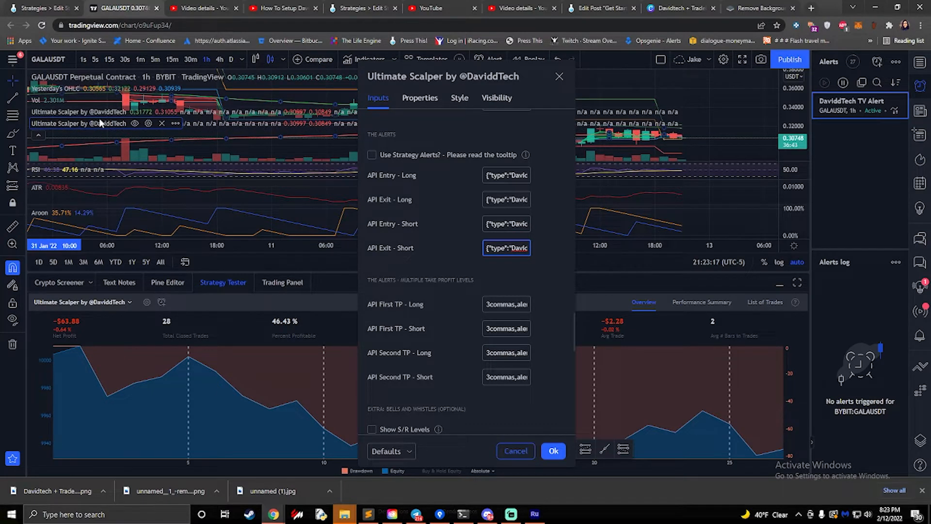
scroll(458, 176, up, 5)
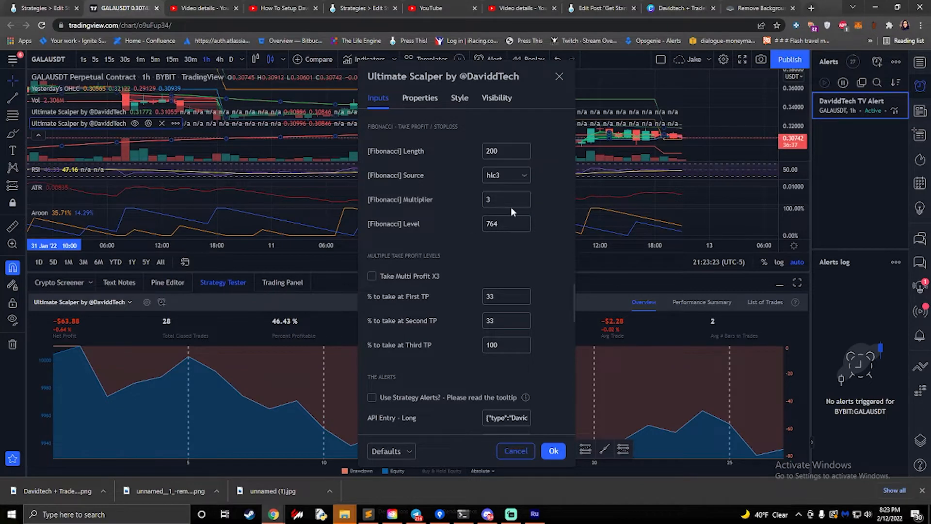
scroll(460, 211, up, 2)
scroll(430, 228, down, 4)
scroll(429, 229, down, 3)
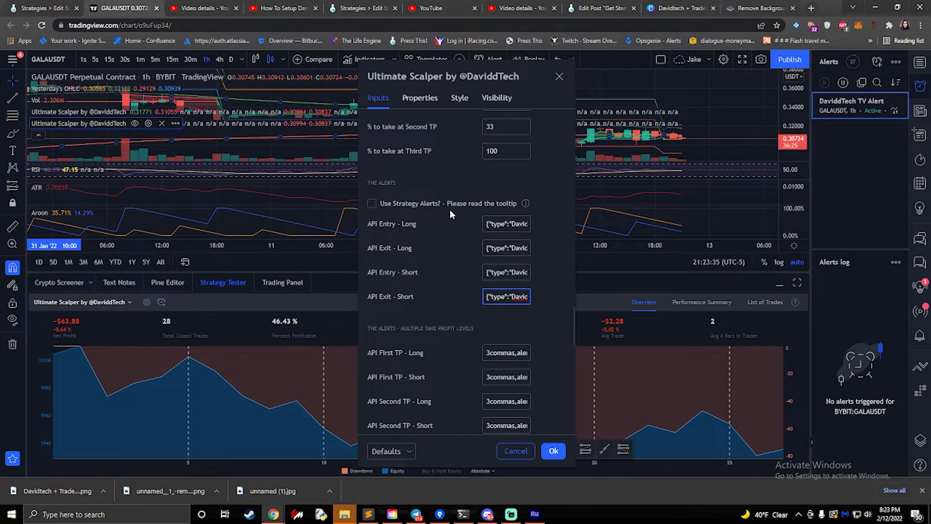
click(554, 451)
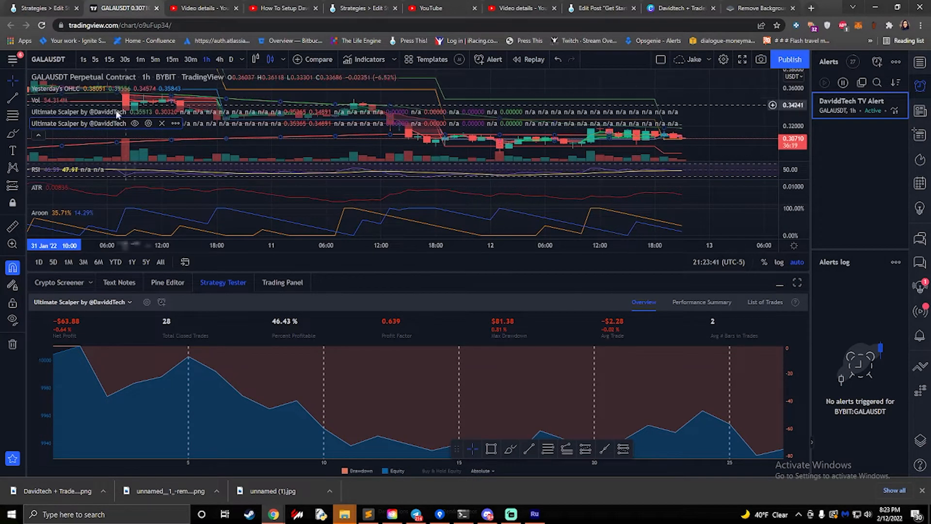
Switch to TradeLab and open the alert instructions for DaviddTech TV Alert.
click(41, 10)
click(665, 438)
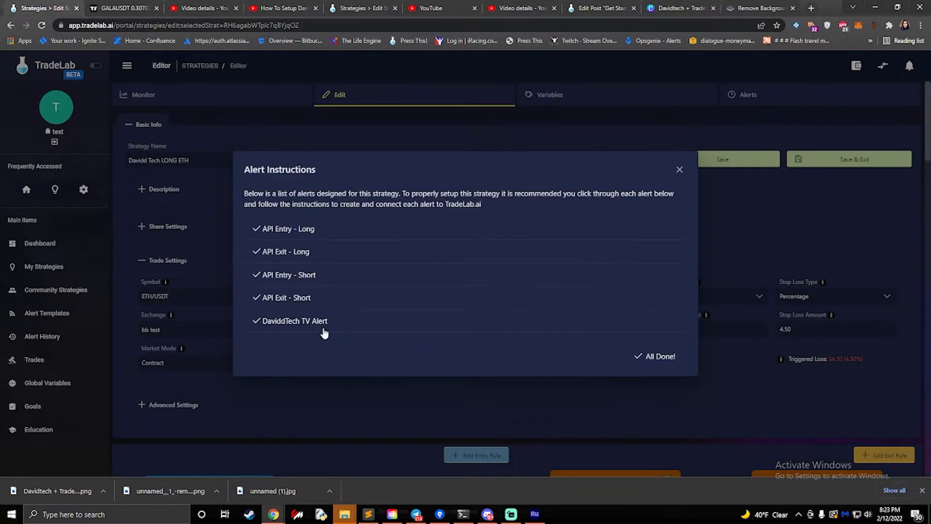
click(292, 328)
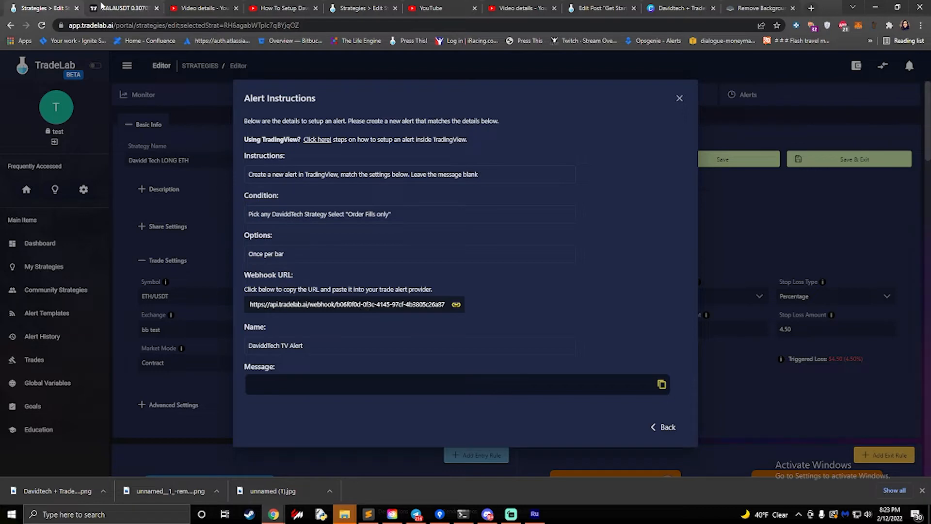
Return to TradingView and change the chart symbol to the Bybit ETHUSDT perpetual contract.
click(121, 8)
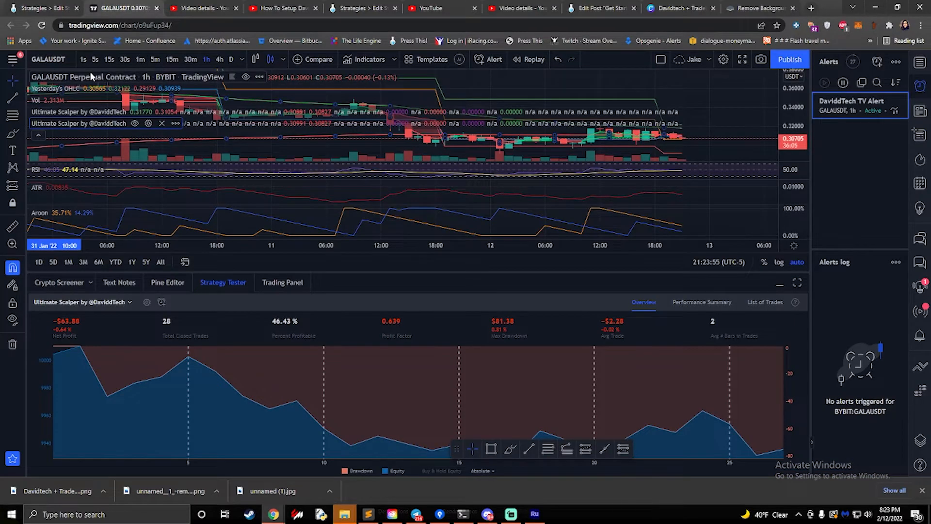
click(42, 61)
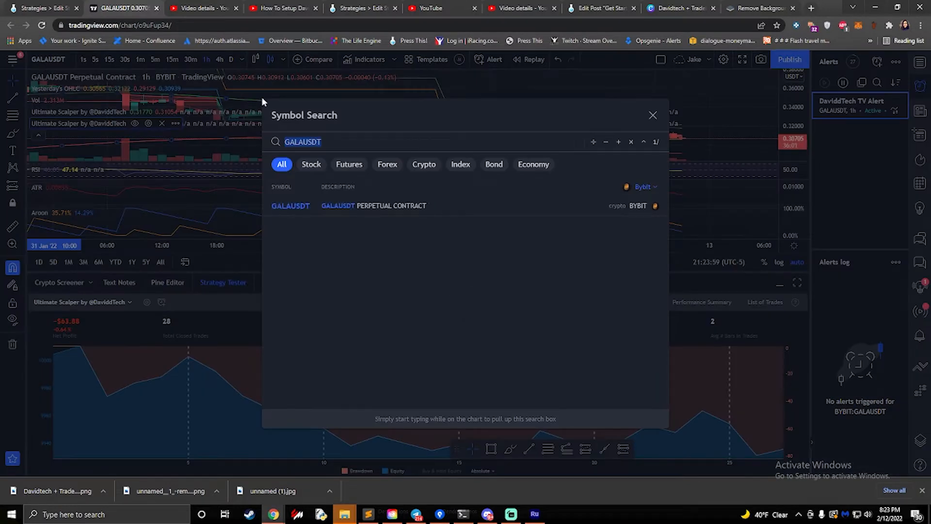
text(ETH)
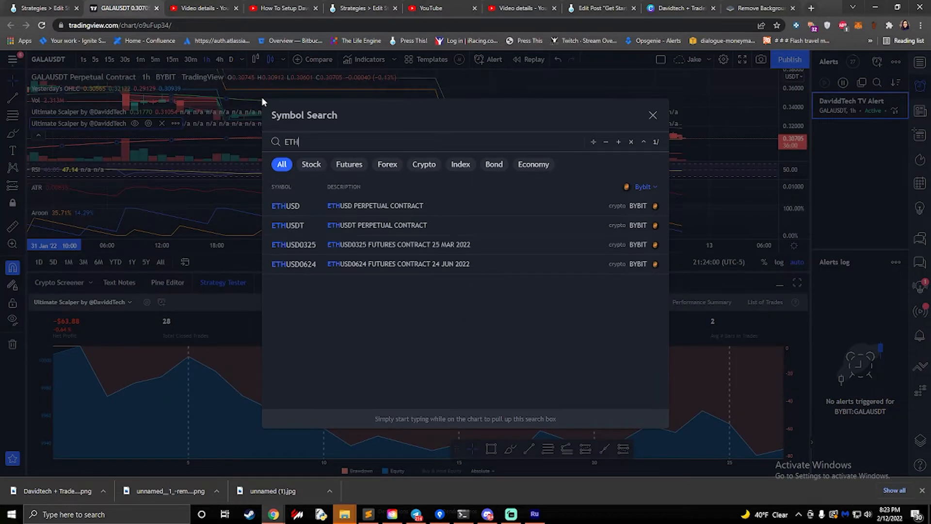
click(300, 223)
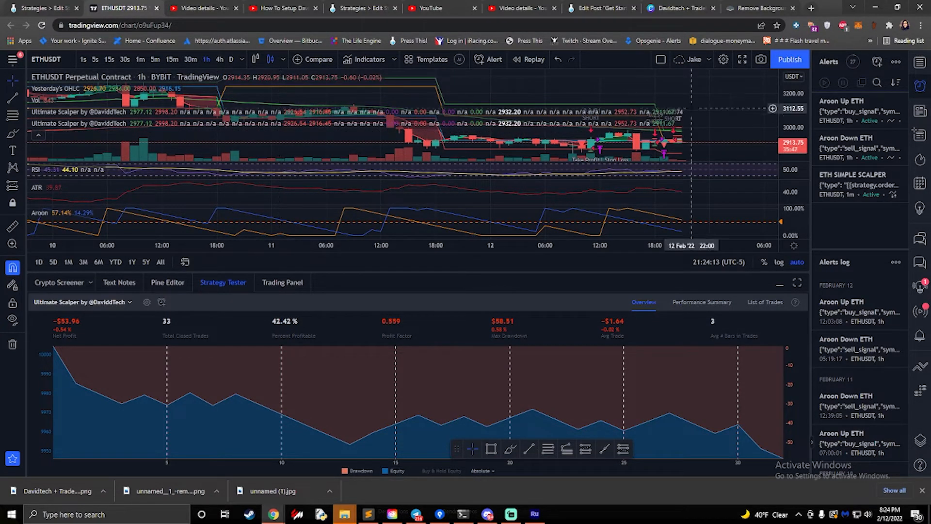
click(877, 62)
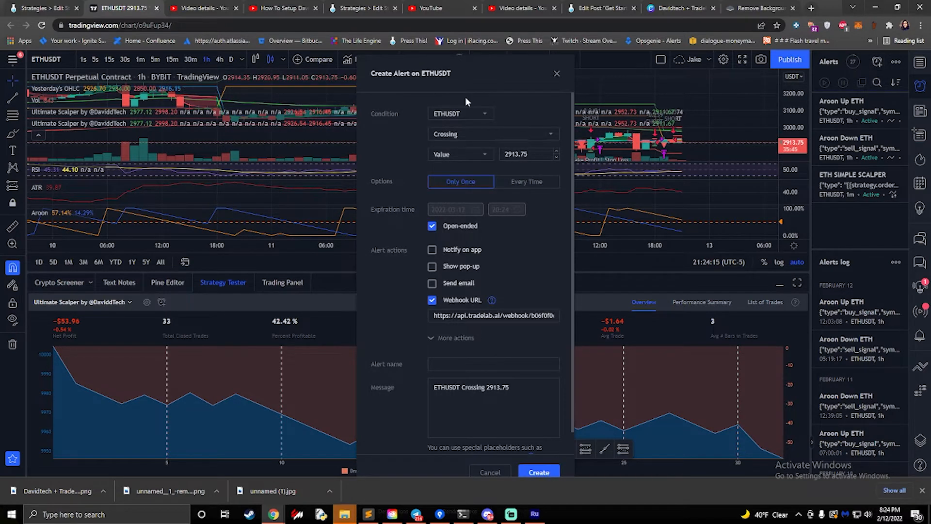
click(467, 118)
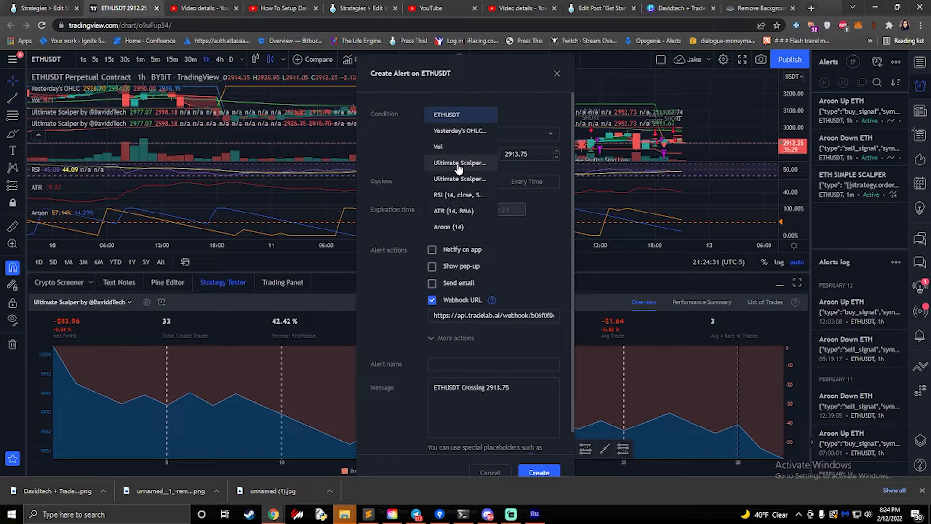
click(557, 73)
mouse_move(111, 111)
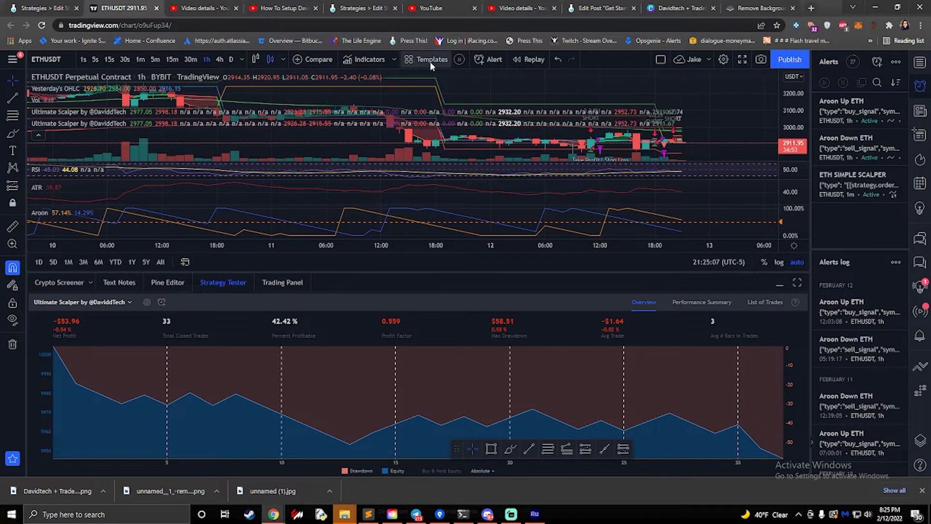
click(708, 59)
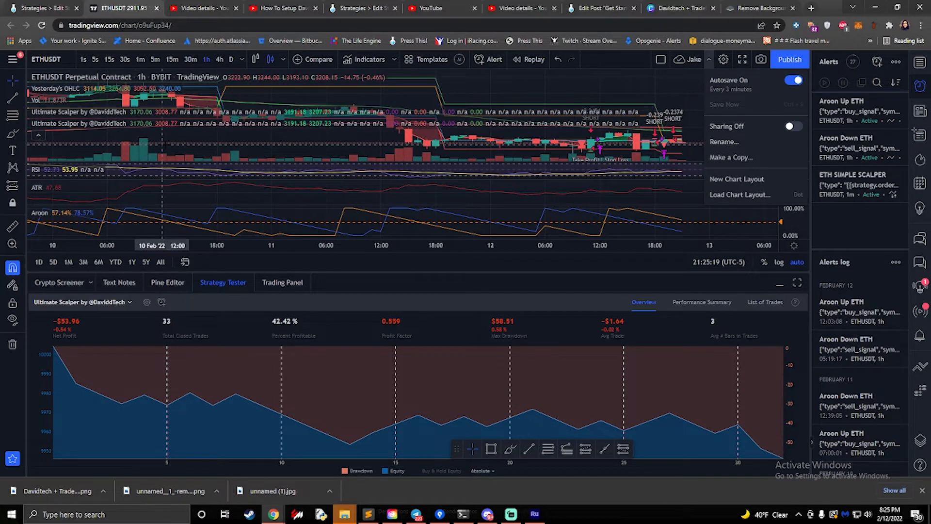
click(162, 144)
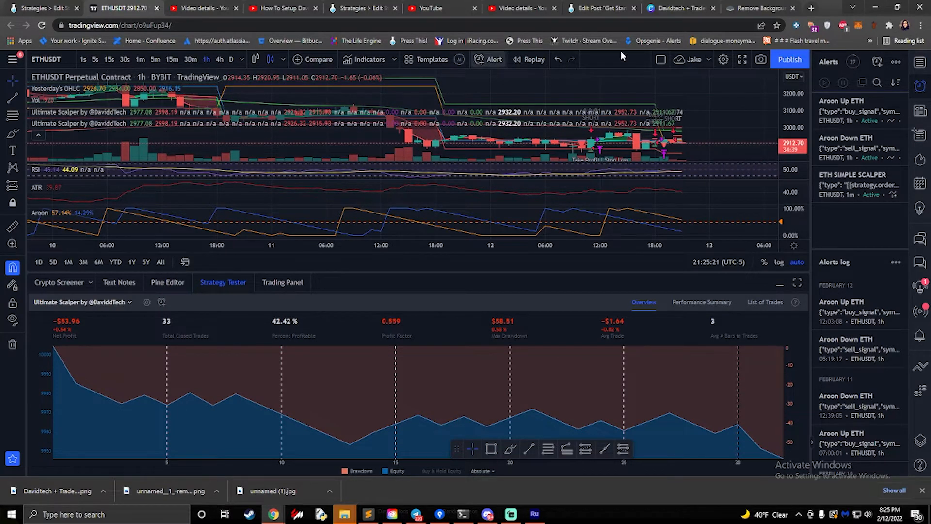
click(709, 60)
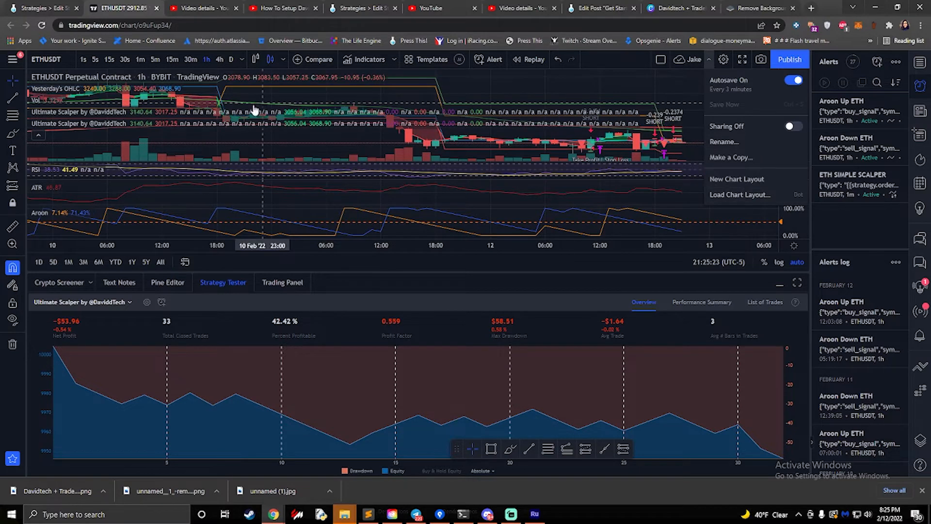
click(87, 141)
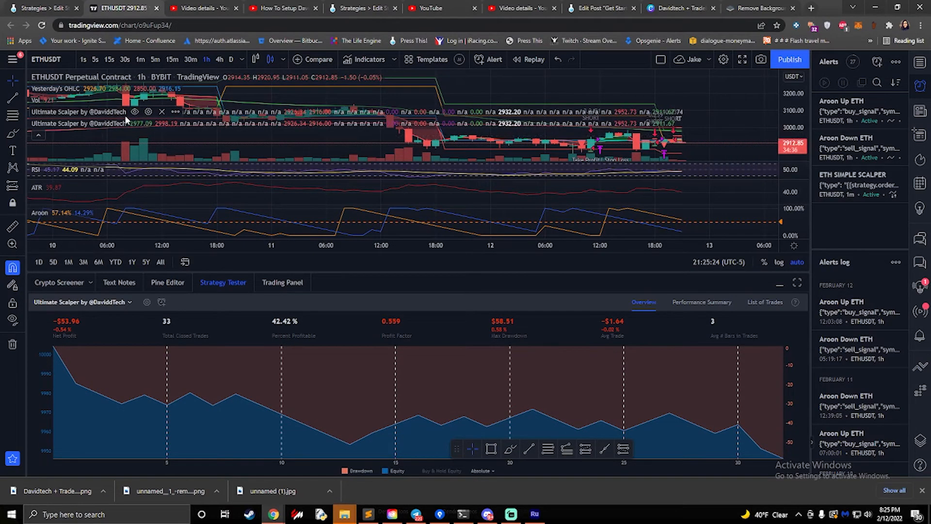
click(162, 124)
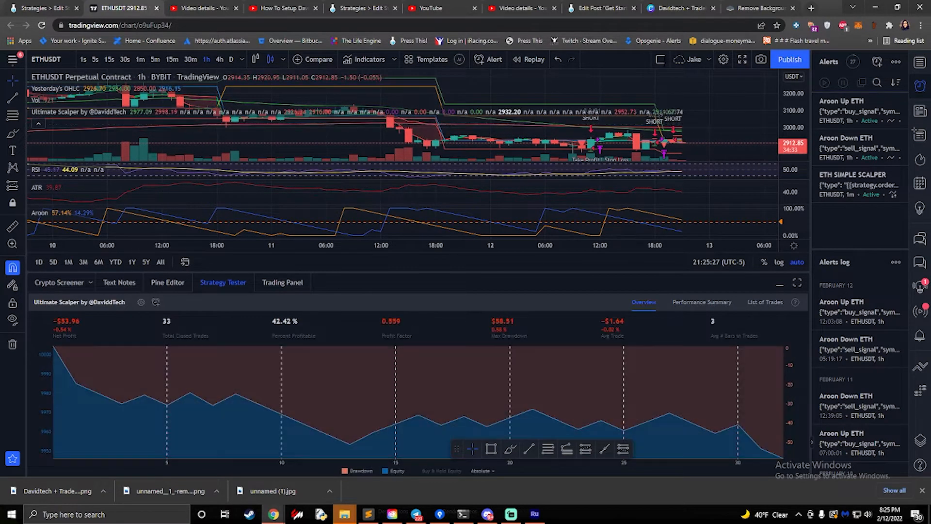
Create a new chart layout and rename it ETH.
click(709, 60)
click(729, 178)
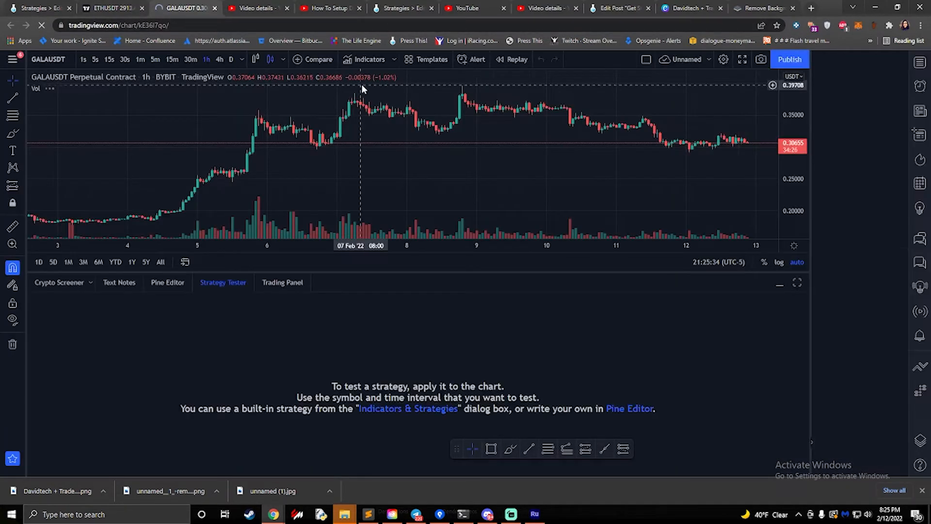
click(709, 60)
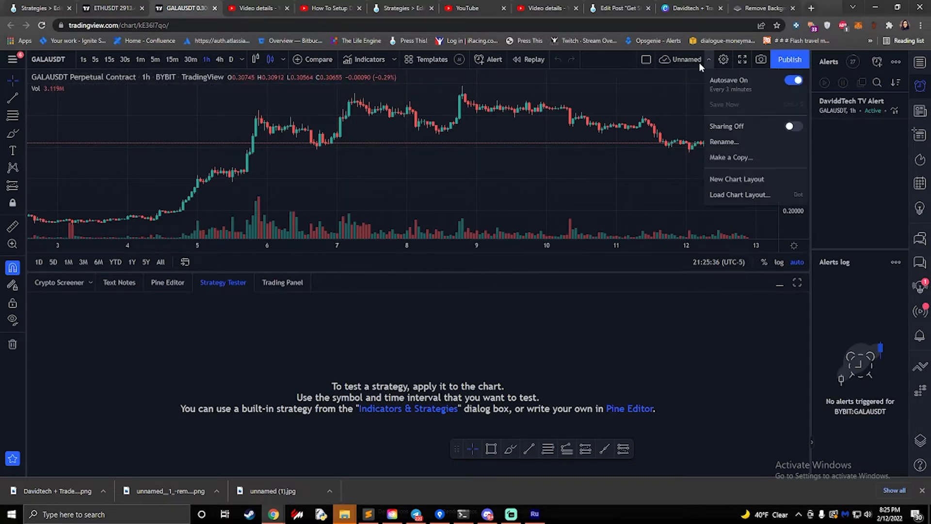
click(734, 142)
text(ETH)
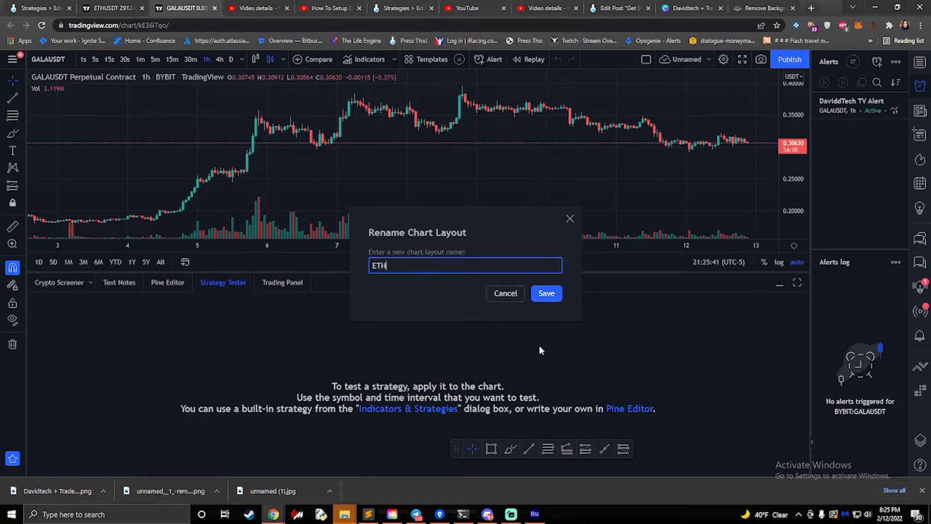
click(547, 294)
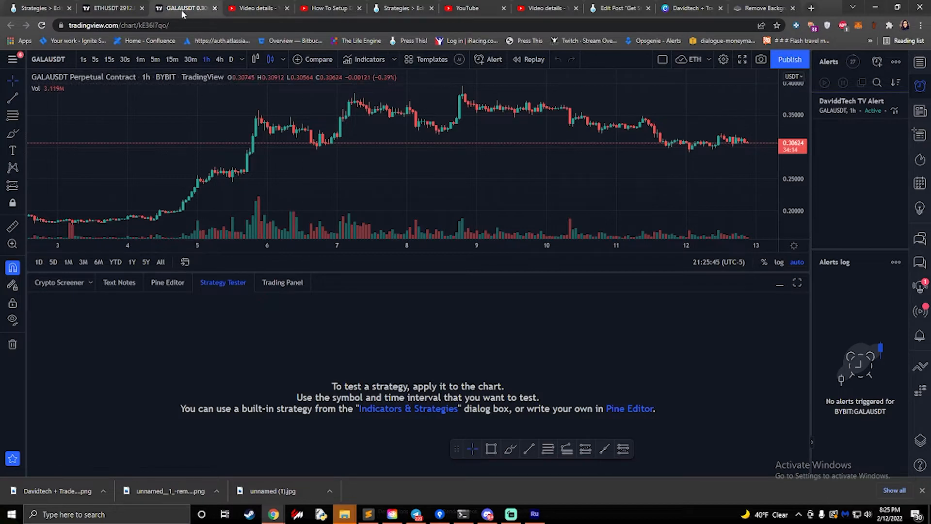
click(110, 9)
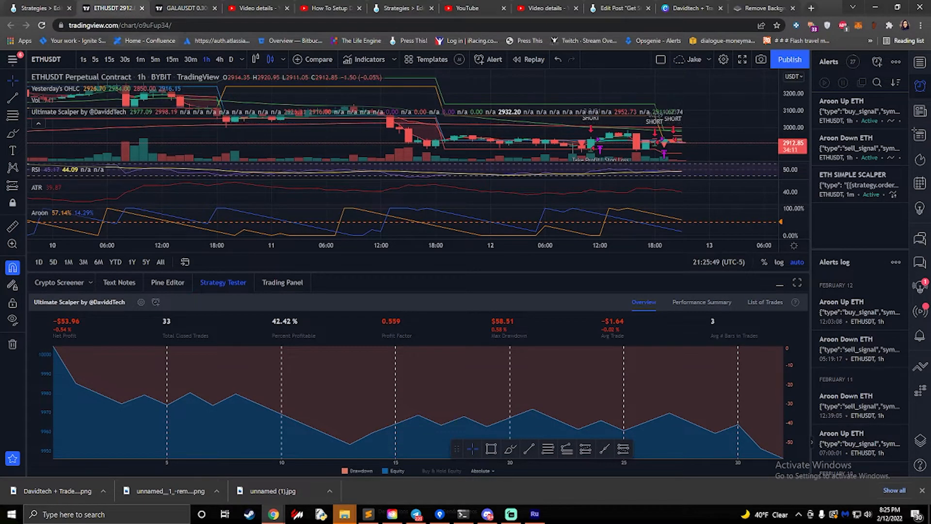
click(183, 8)
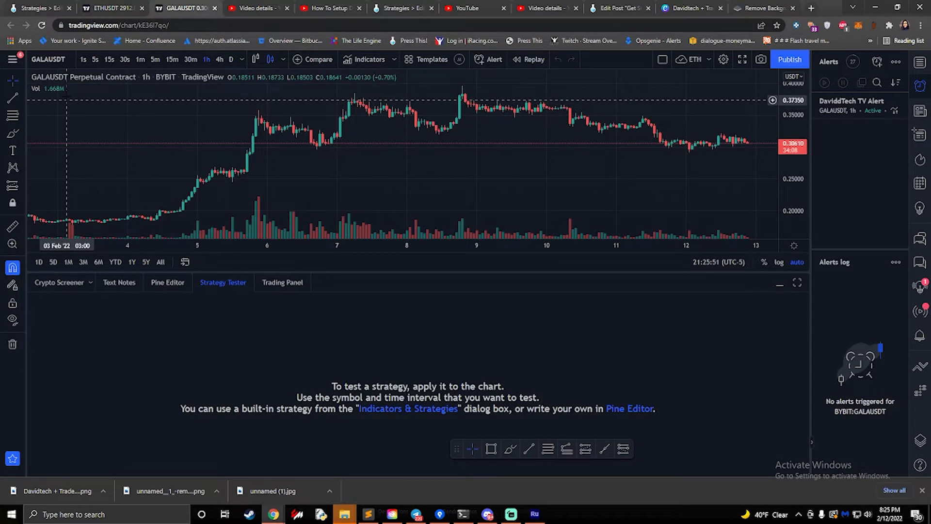
click(358, 61)
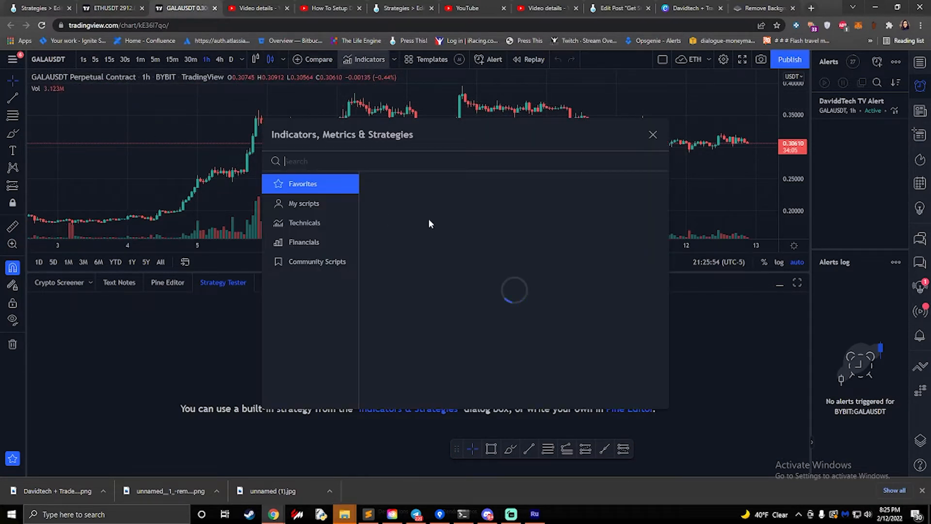
click(306, 245)
click(316, 262)
text(da)
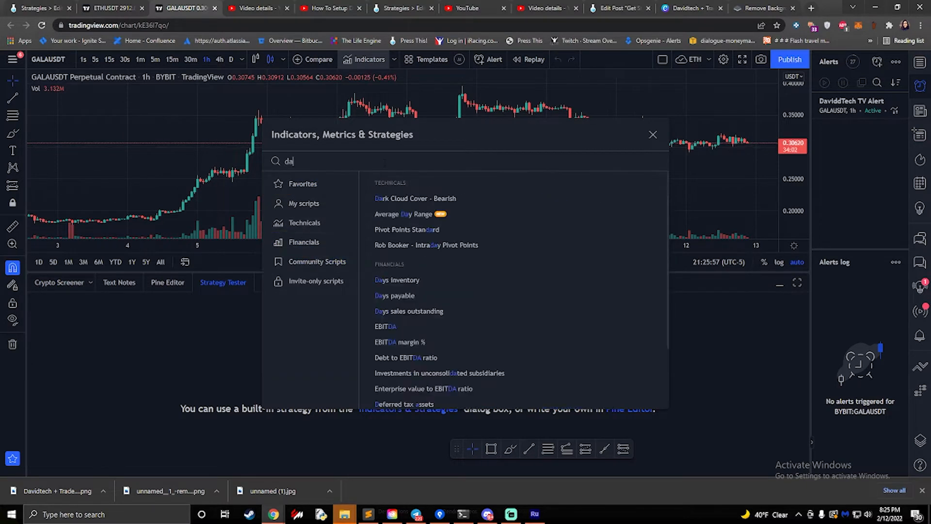
text(vidd)
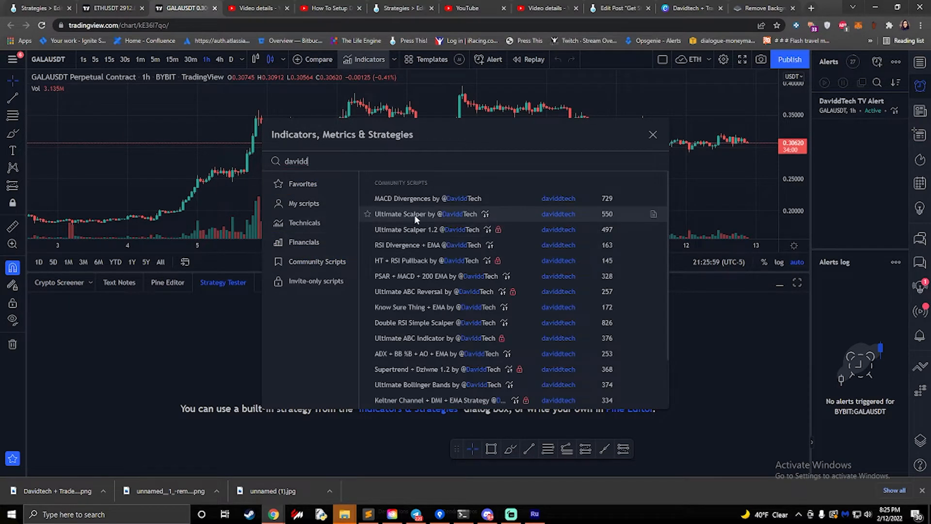
click(415, 218)
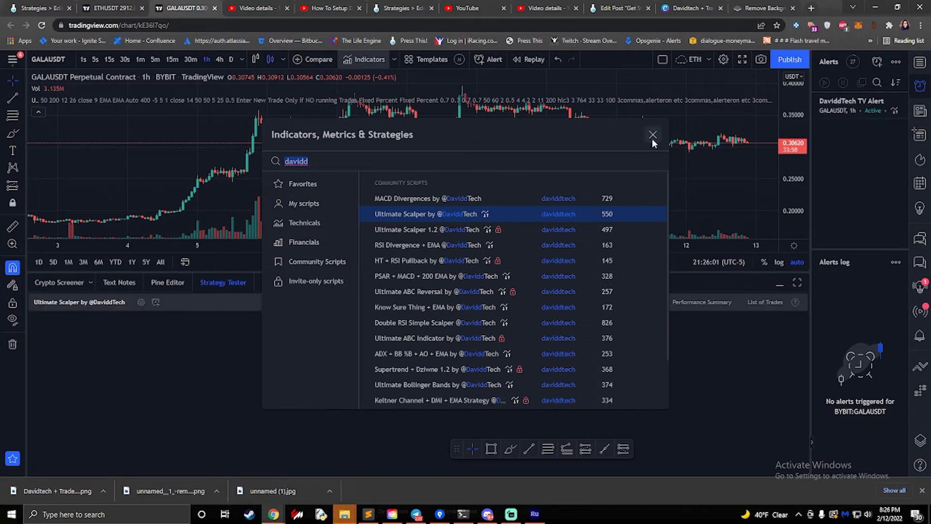
Open the Ultimate Scalper strategy's input settings on the chart and examine the section for strategy alerts.
click(652, 135)
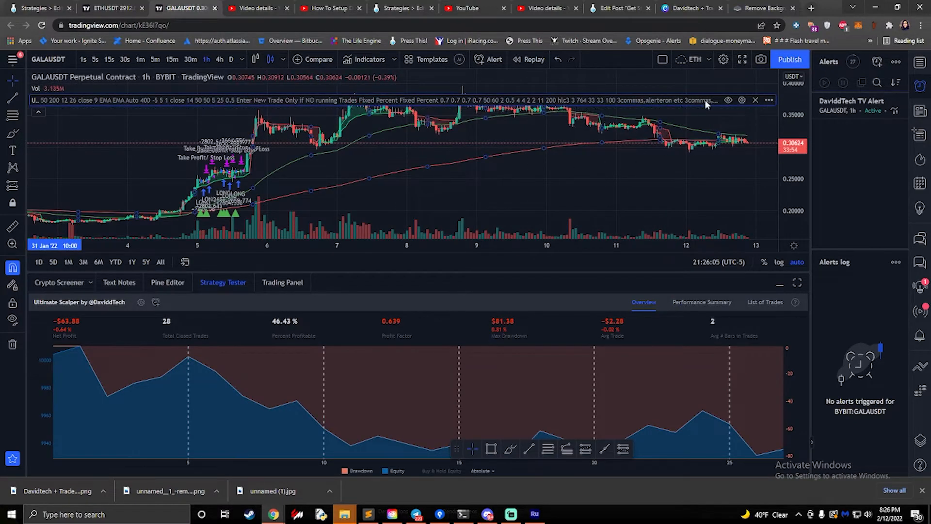
click(742, 100)
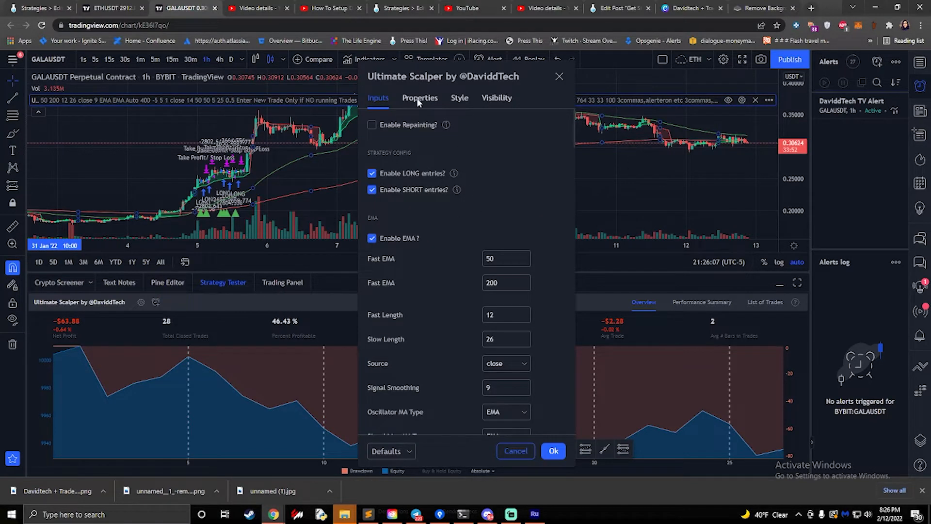
scroll(464, 233, down, 20)
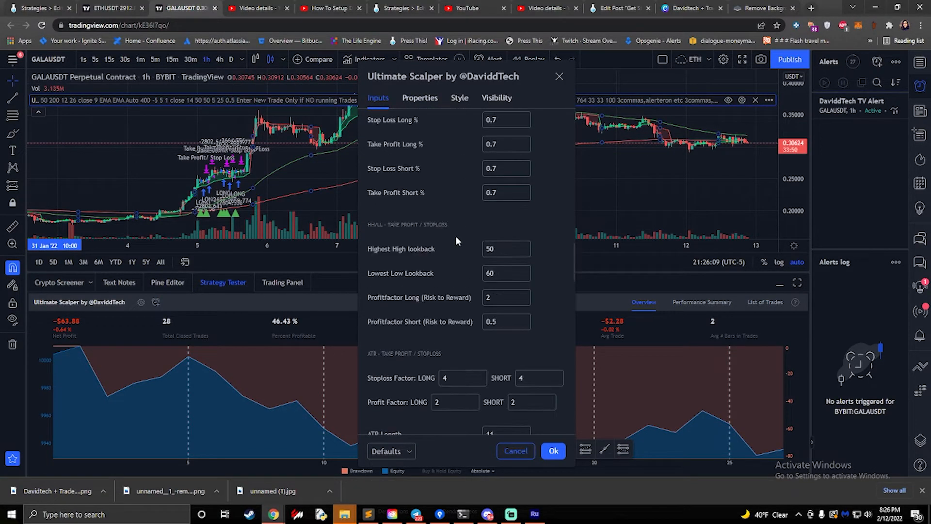
scroll(463, 216, down, 15)
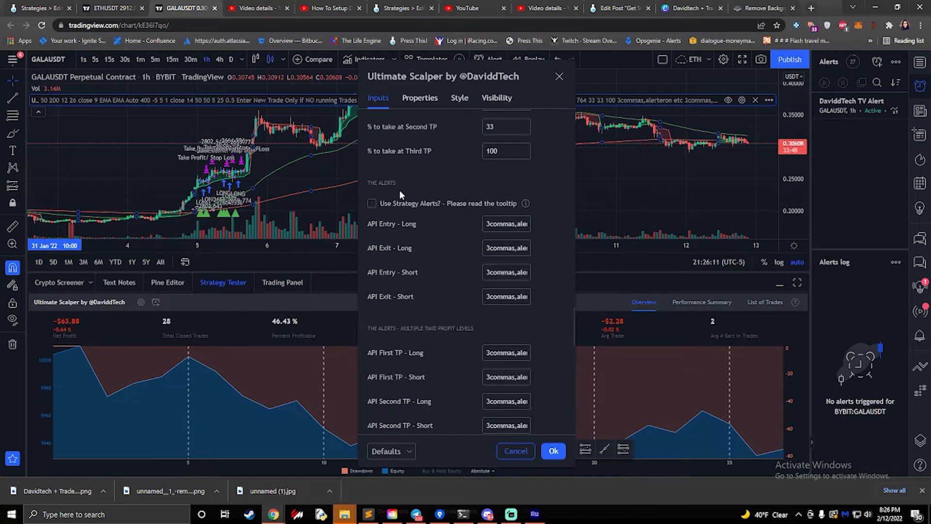
Check the strategy's alert list in TradeLab, return to the new TradingView layout and close the Ultimate Scalper settings.
click(111, 8)
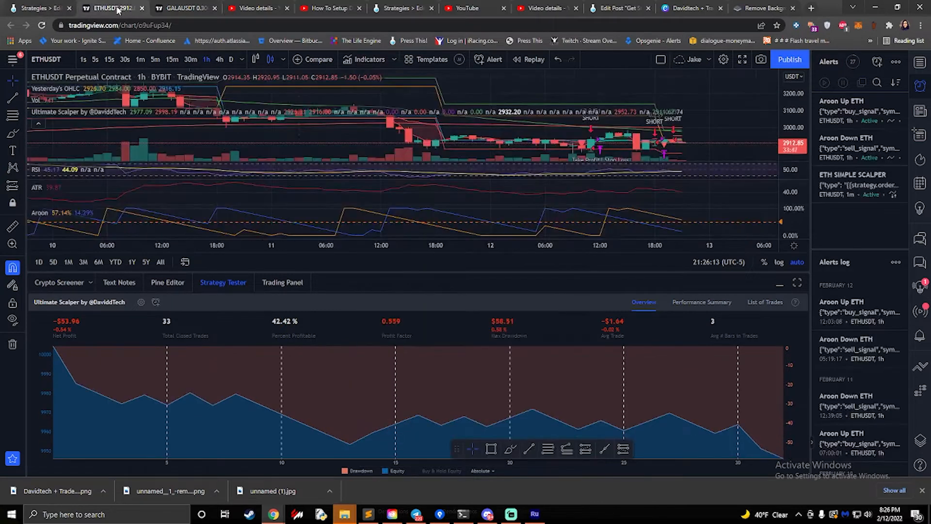
click(50, 6)
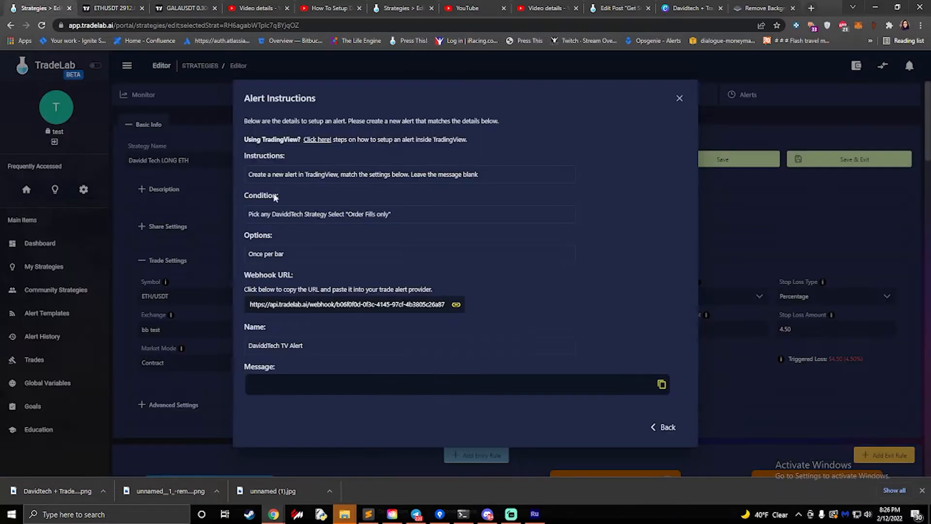
click(668, 427)
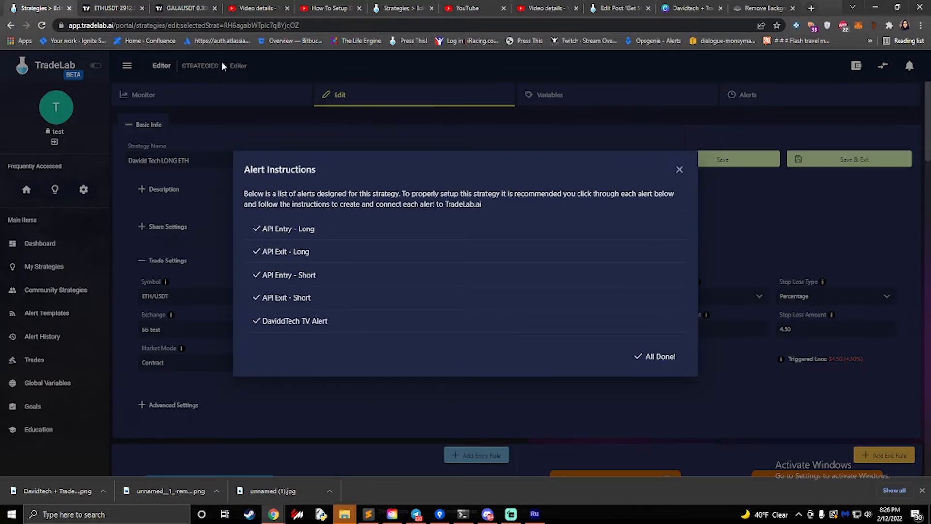
click(196, 5)
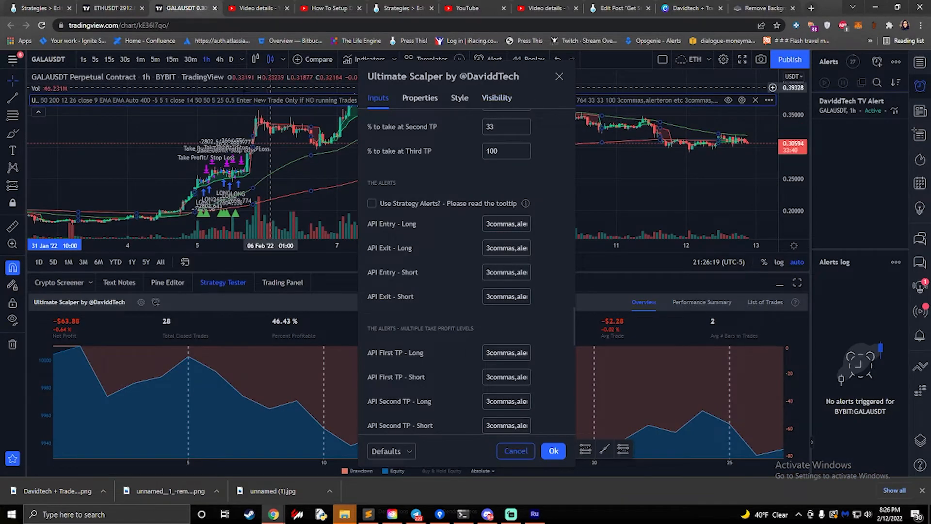
click(562, 78)
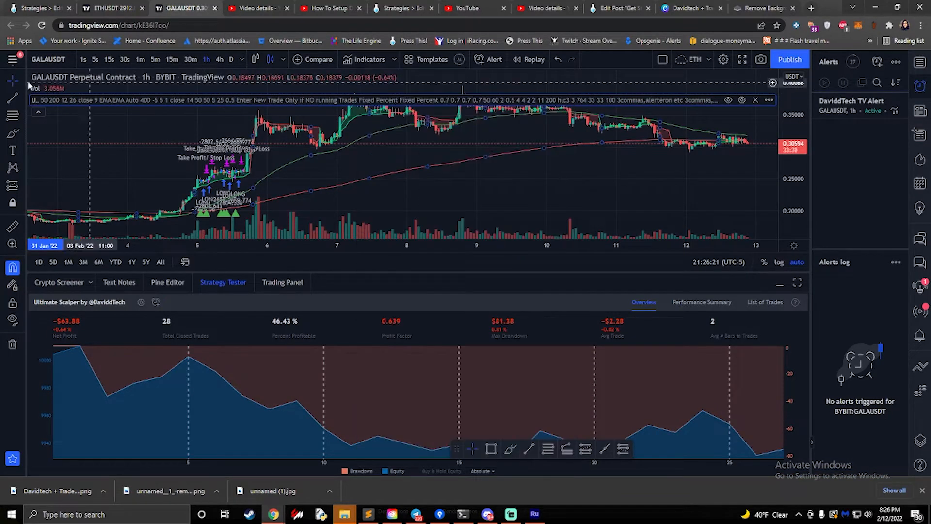
Change the symbol of the new ETH layout's chart to the Bybit ETHUSDT perpetual contract.
click(53, 61)
text(ET)
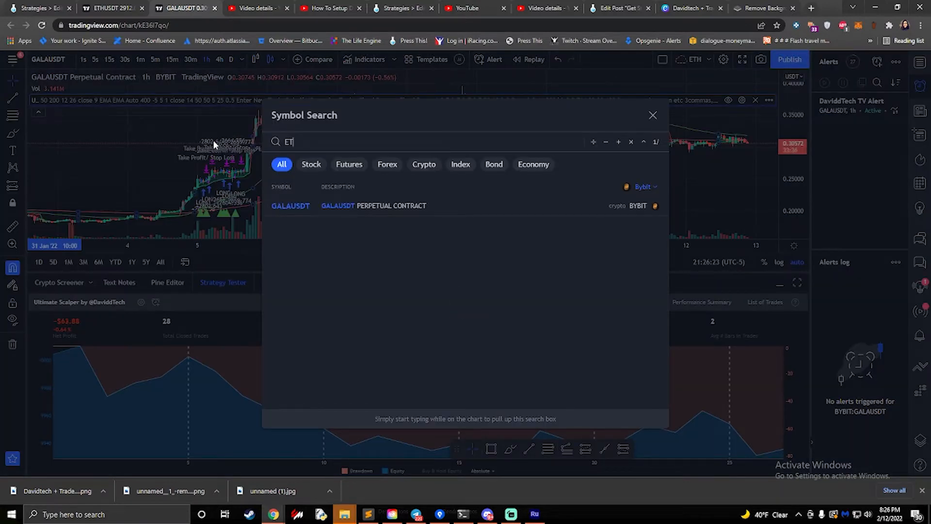
text(H)
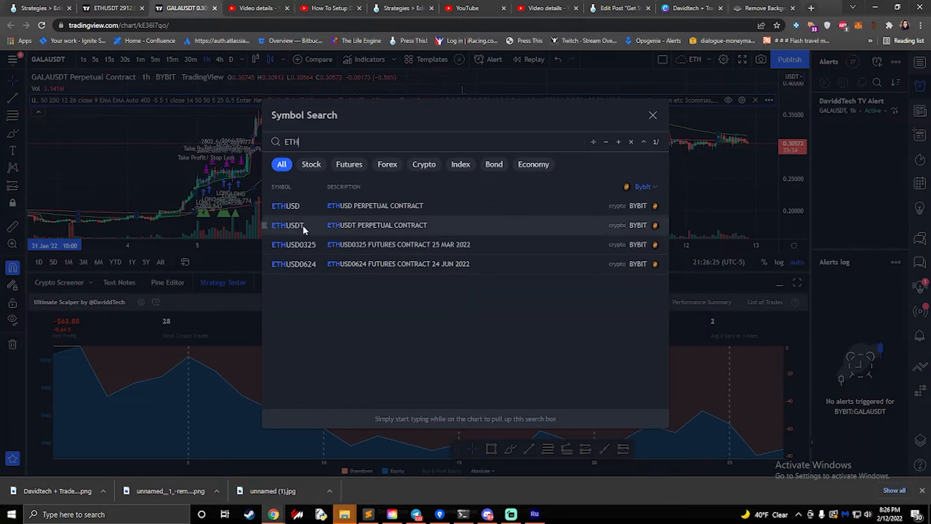
click(303, 225)
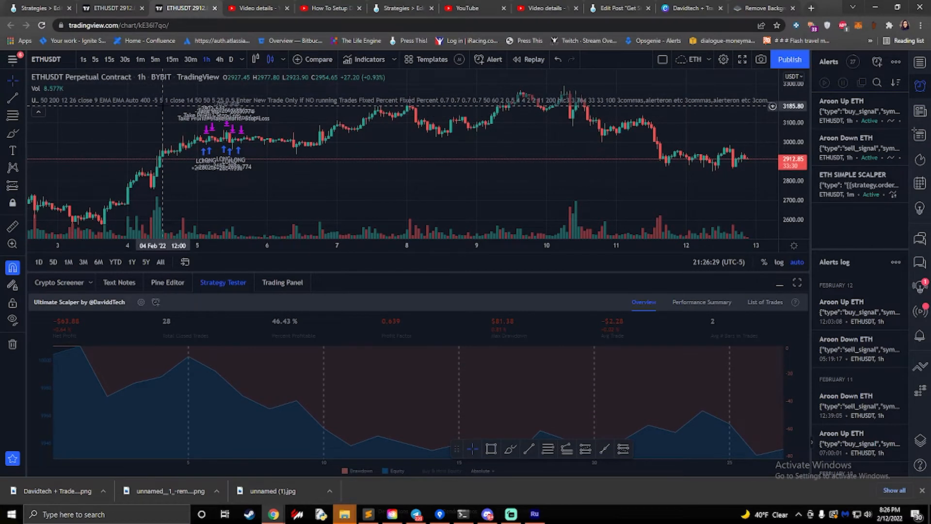
click(878, 63)
click(460, 117)
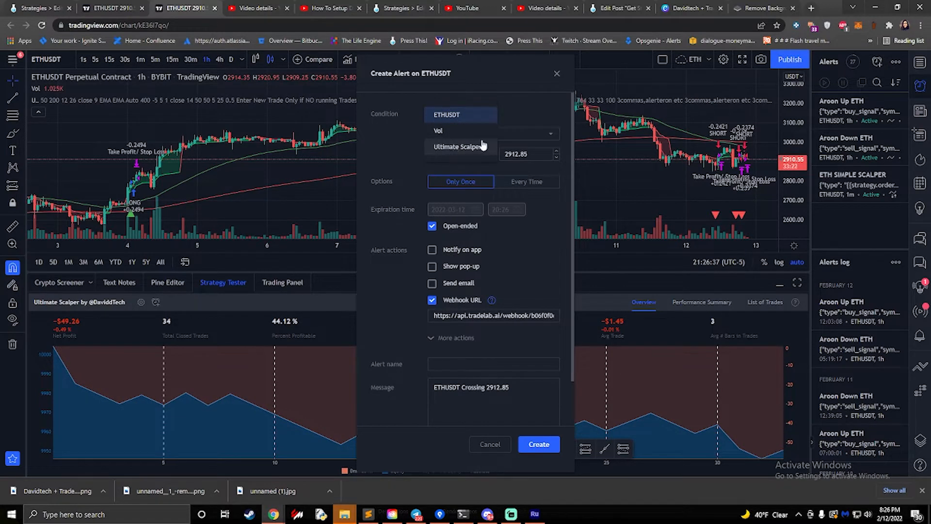
click(485, 444)
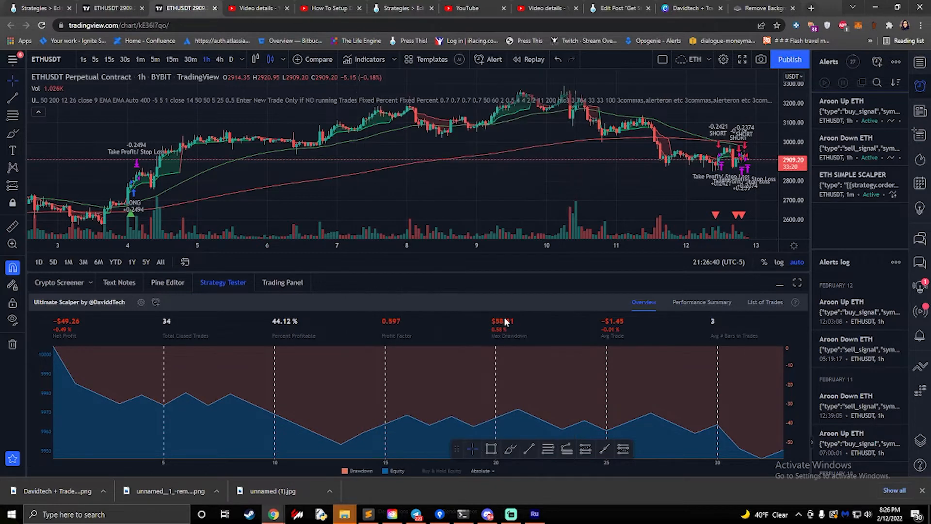
Load the saved ETH chart layout into another browser tab and return to the existing ETHUSDT chart.
click(709, 57)
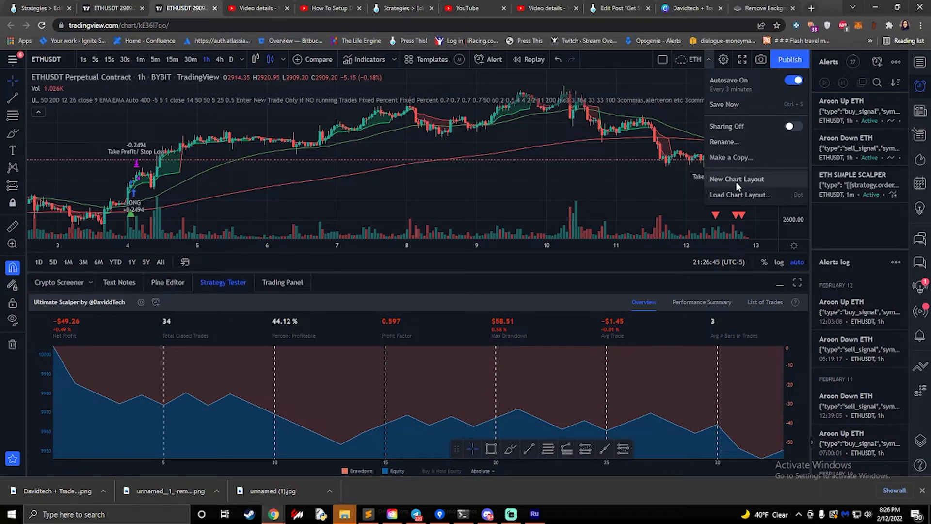
click(734, 196)
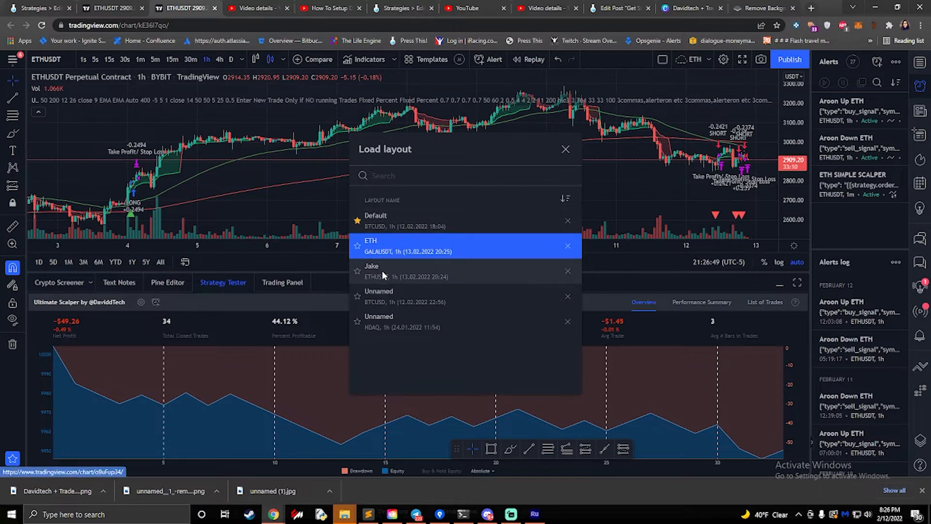
click(410, 251)
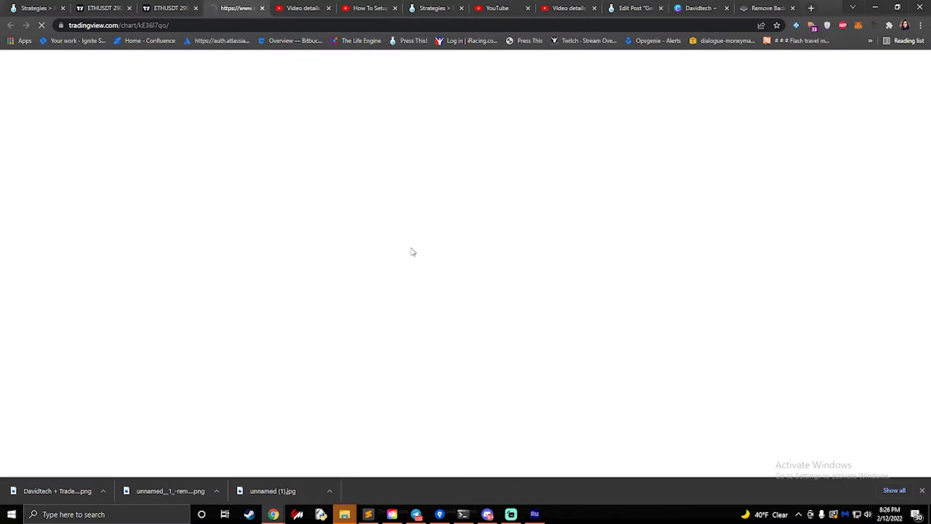
click(167, 10)
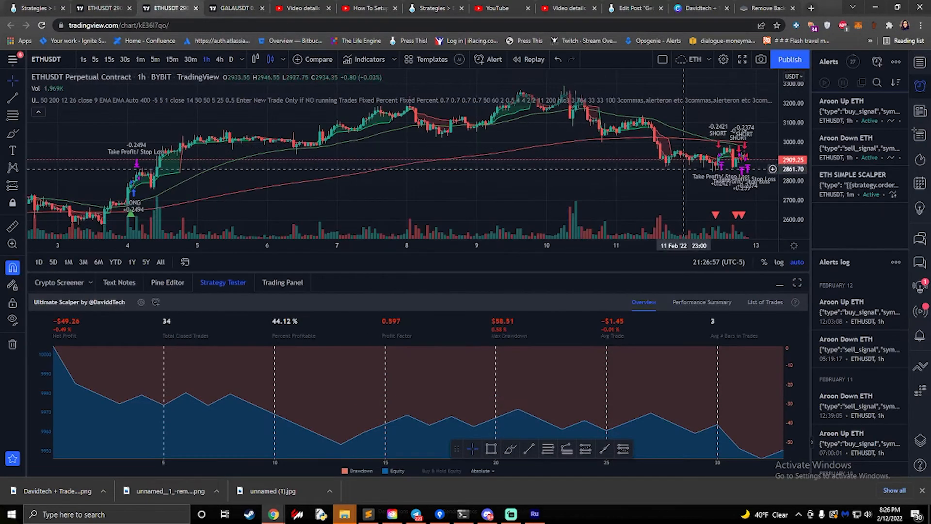
Start a new alert on ETHUSDT with the Ultimate Scalper strategy as its condition.
click(877, 62)
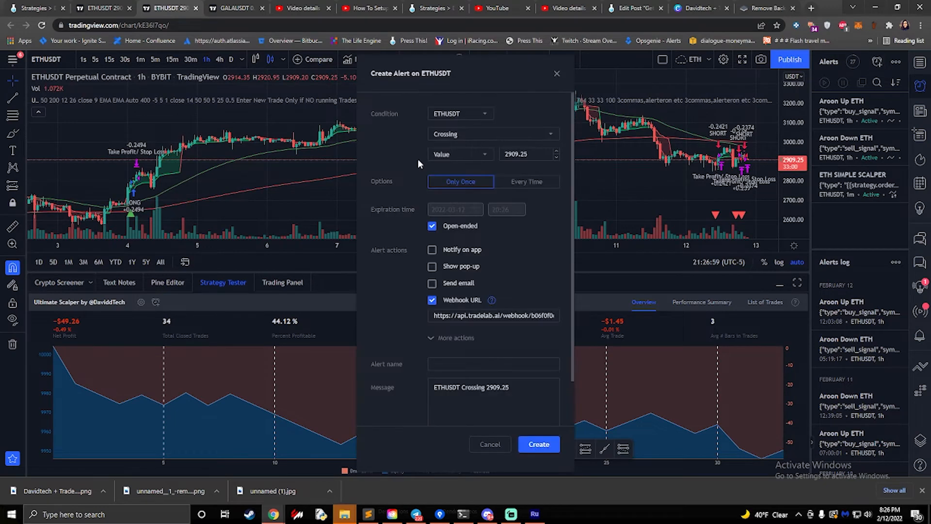
click(449, 113)
click(444, 145)
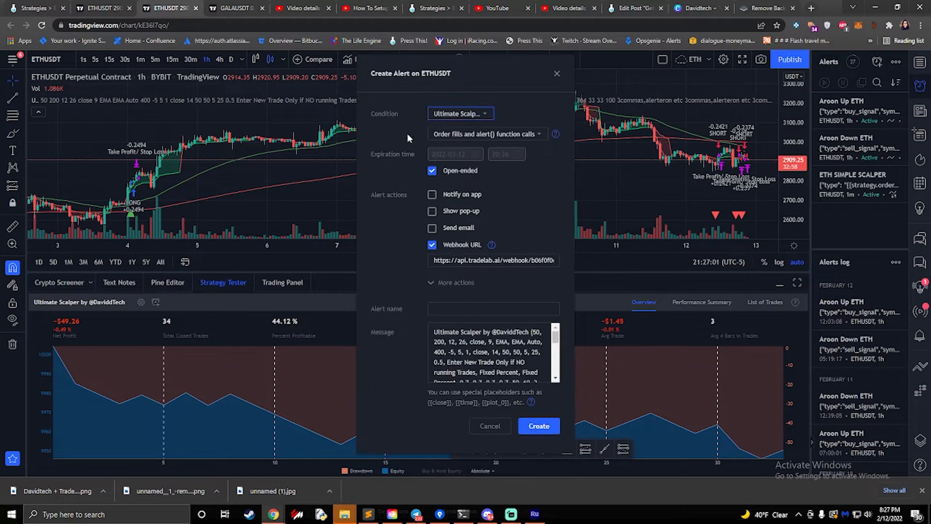
Copy the webhook URL from TradeLab's DaviddTech TV Alert instructions and paste it as the TradingView alert's webhook URL.
click(96, 14)
click(36, 8)
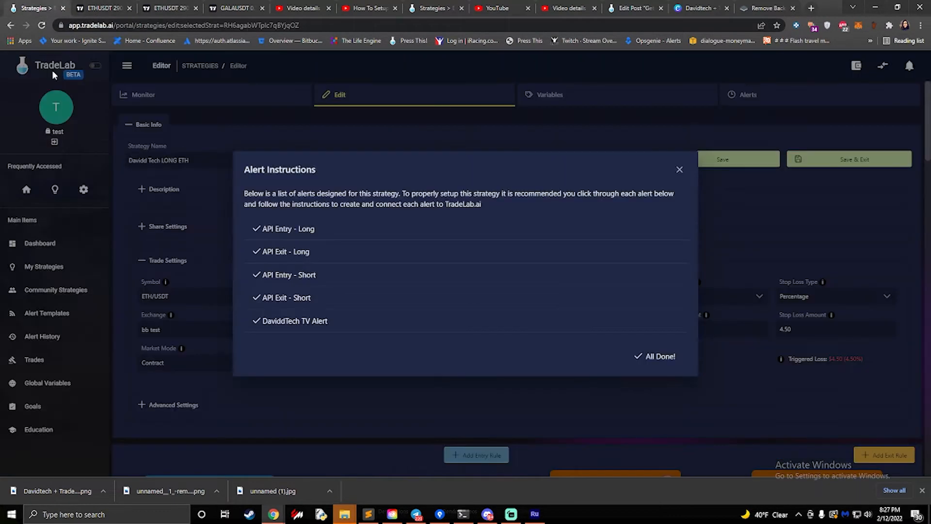
click(304, 326)
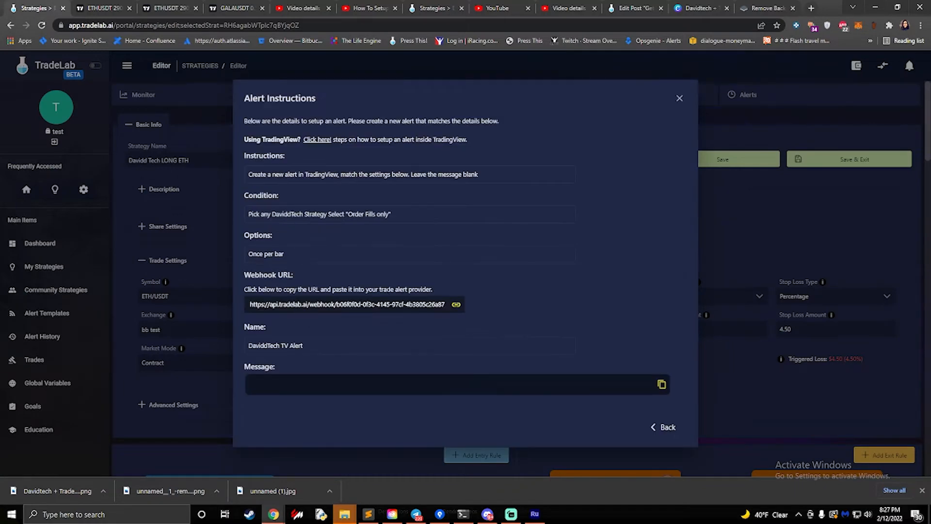
click(360, 304)
click(165, 9)
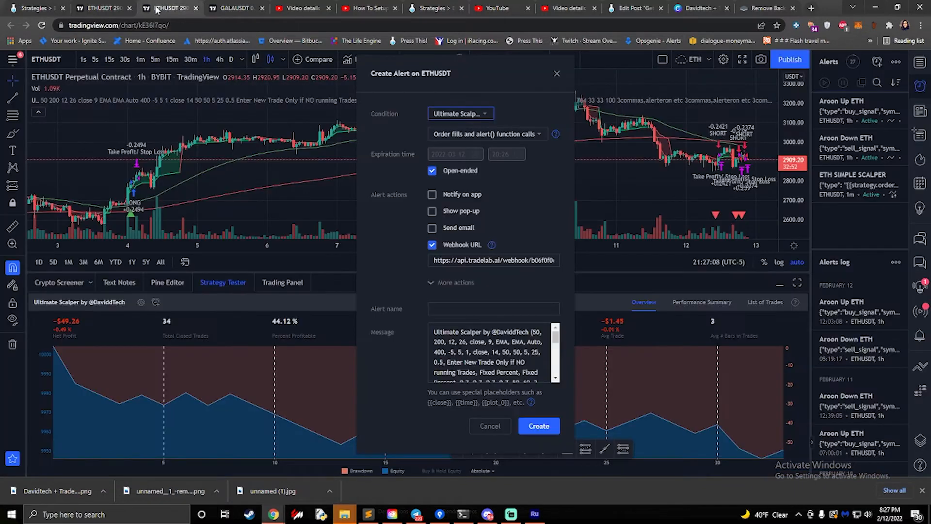
triple_click(486, 262)
key(ctrl+v)
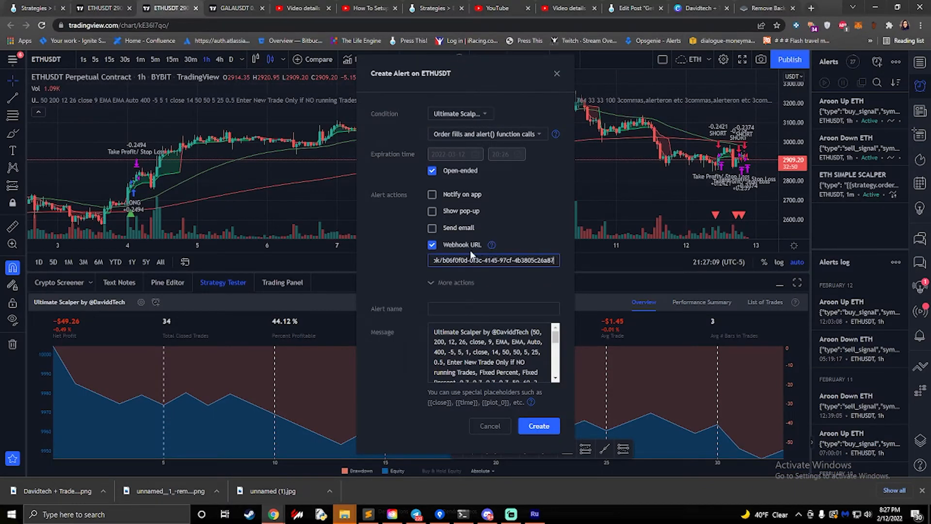
Set the alert to trigger on "Order fills only" and clear its message text.
click(470, 139)
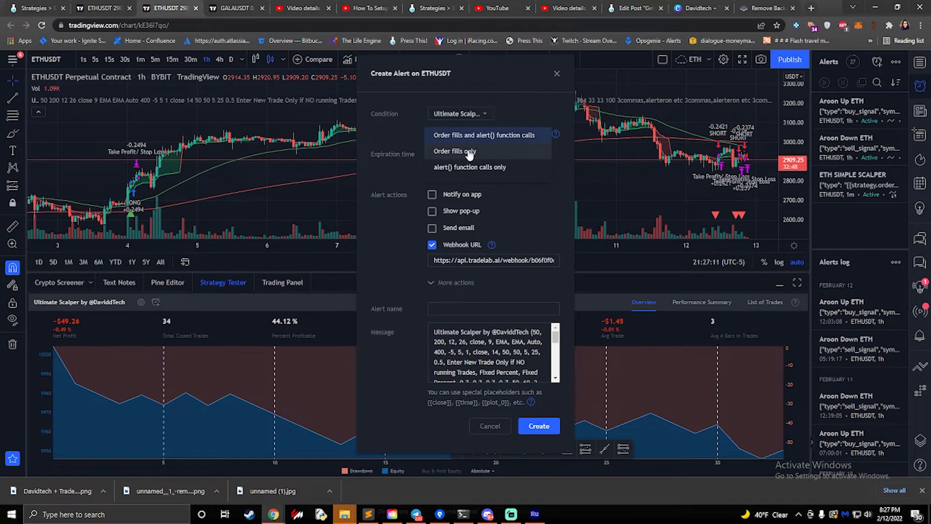
click(470, 152)
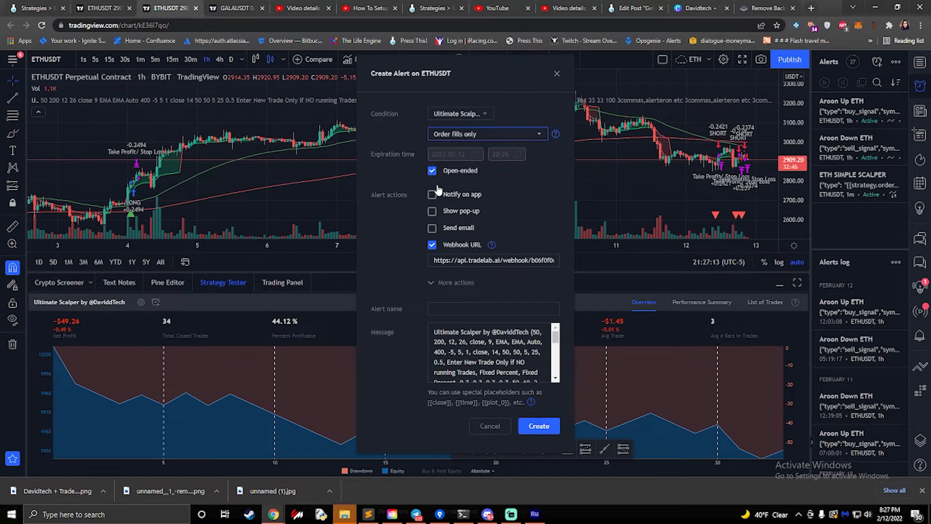
click(478, 342)
key(ctrl+a)
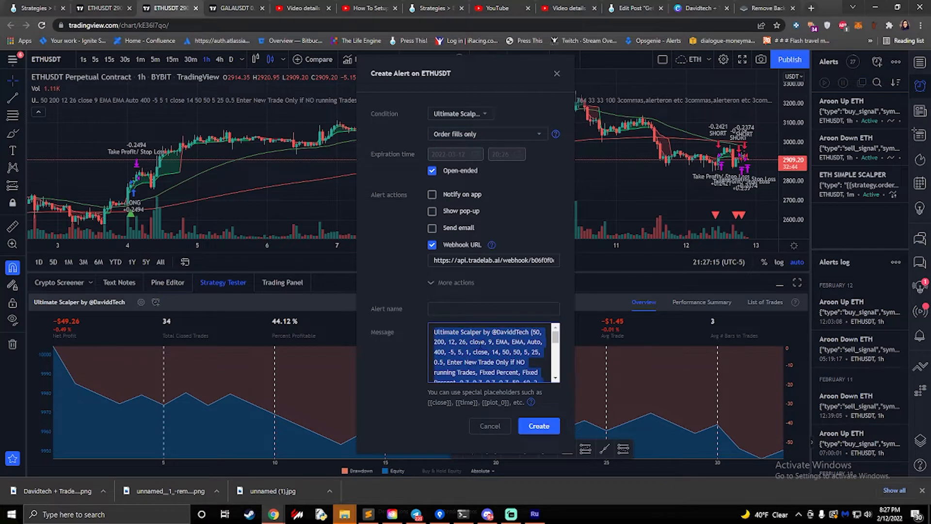
key(BackSpace)
Copy the alert name from TradeLab, name the TradingView alert "DaviddTech TV Alert ETH" and create it.
click(34, 8)
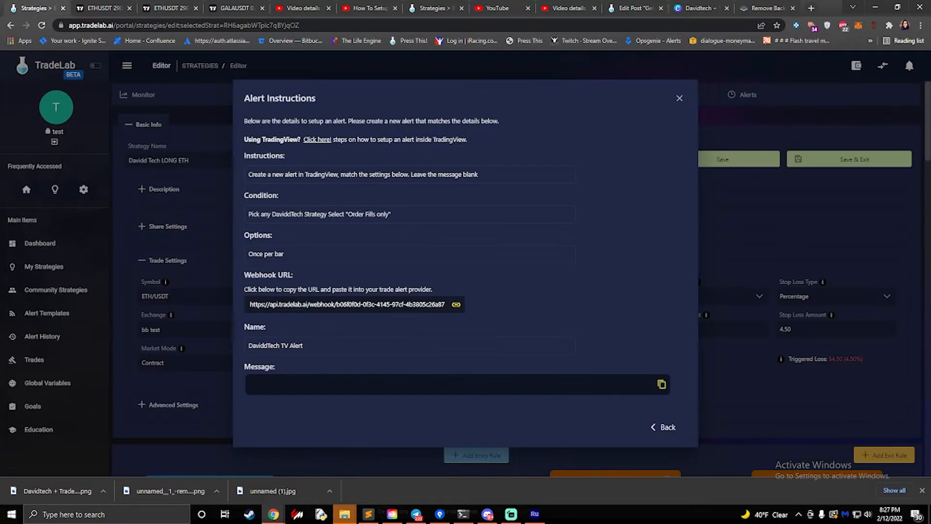
click(270, 347)
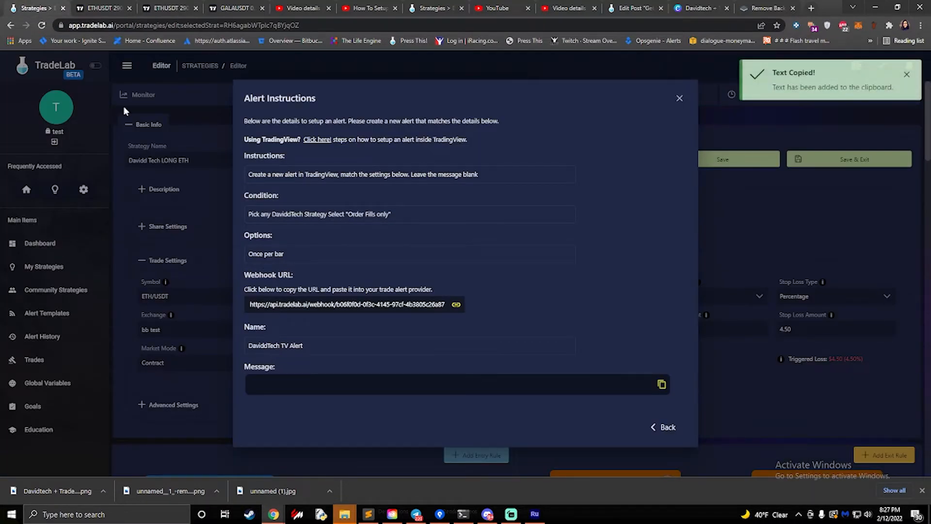
click(161, 6)
click(461, 308)
click(505, 320)
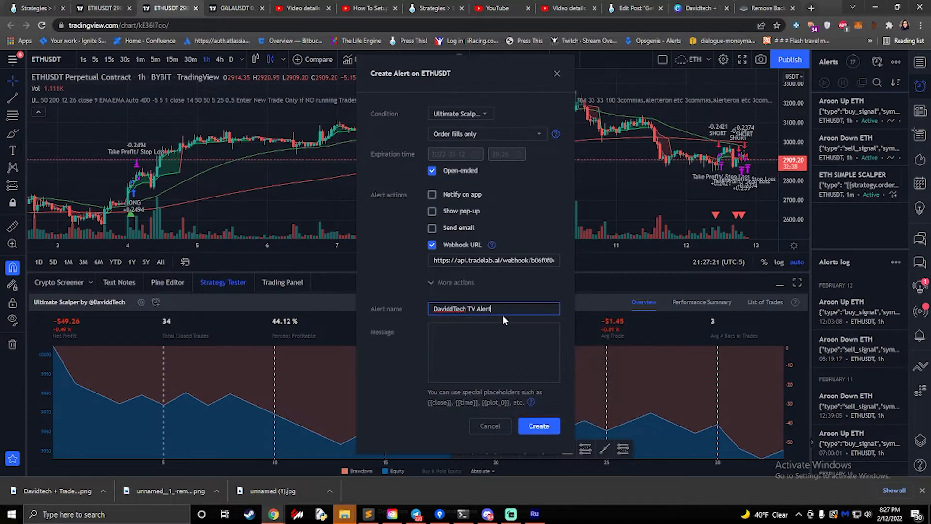
text(ETH)
click(539, 427)
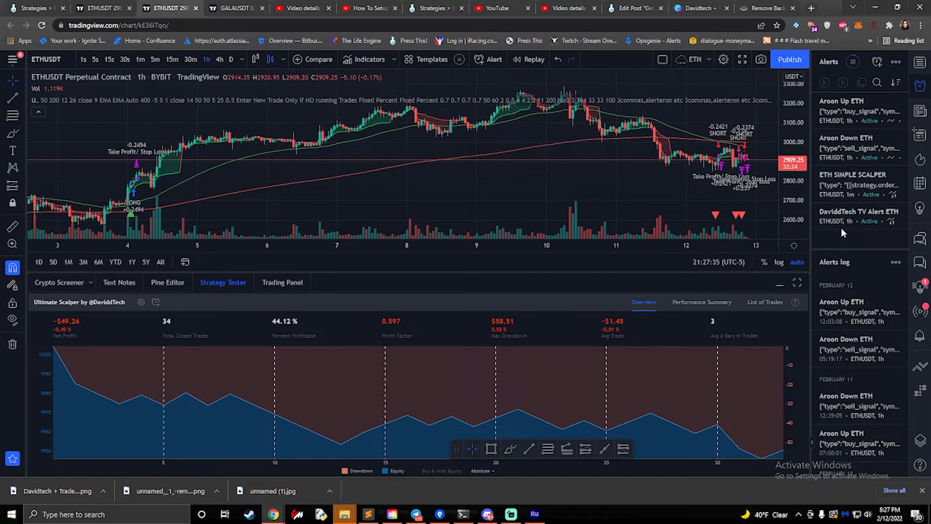
Switch to TradeLab and go back from the DaviddTech TV Alert instructions to the strategy's alert list.
mouse_move(829, 225)
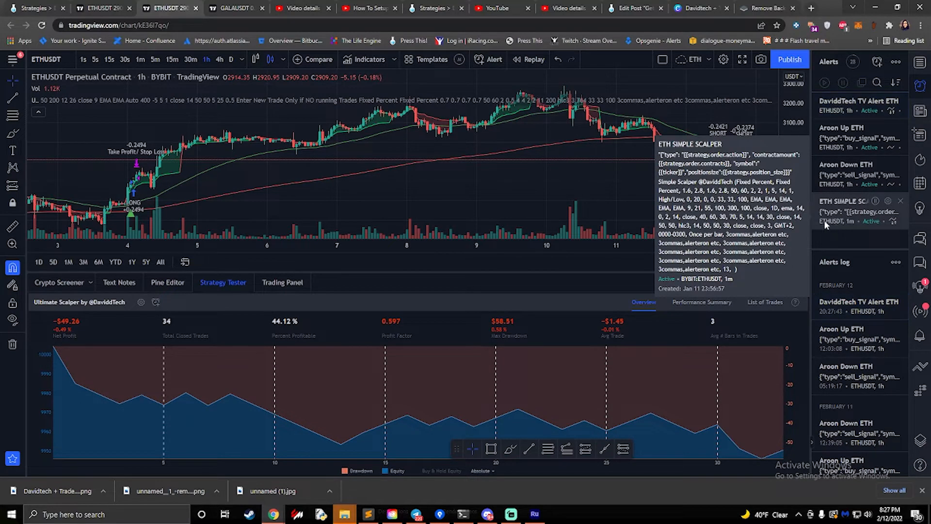
mouse_move(835, 103)
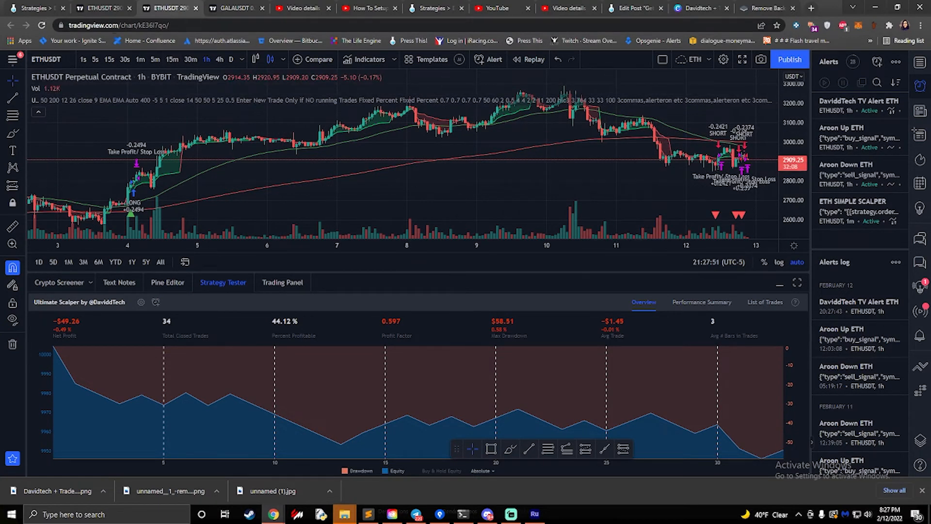
click(39, 9)
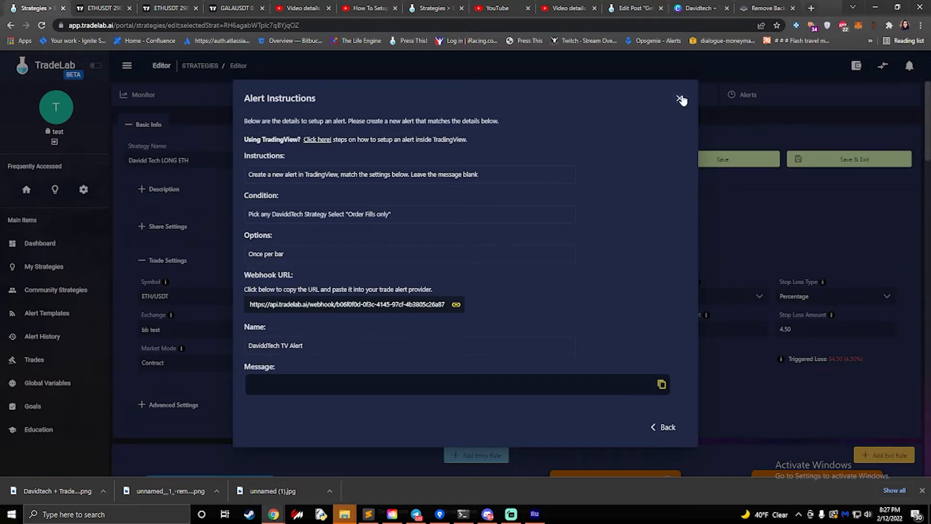
click(660, 428)
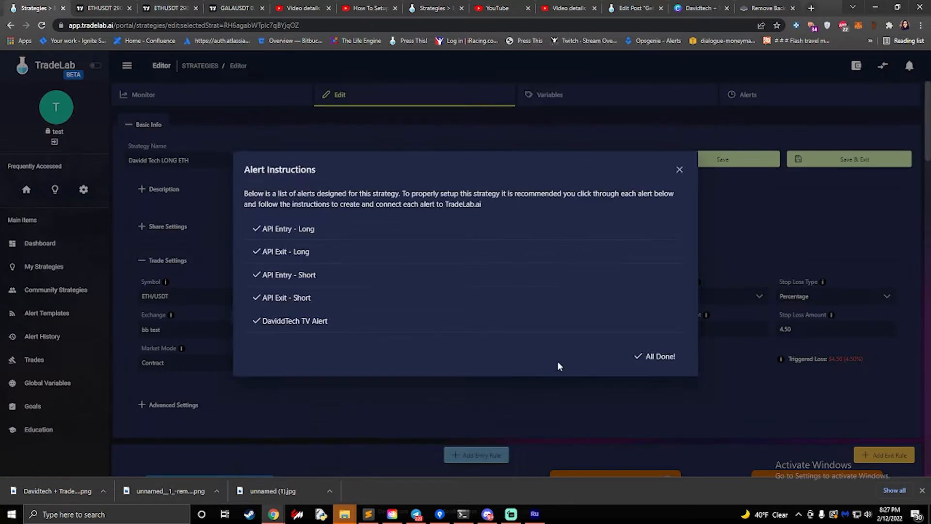
Mark the alert instructions as all done and save and exit the Davidd Tech LONG ETH strategy.
click(648, 357)
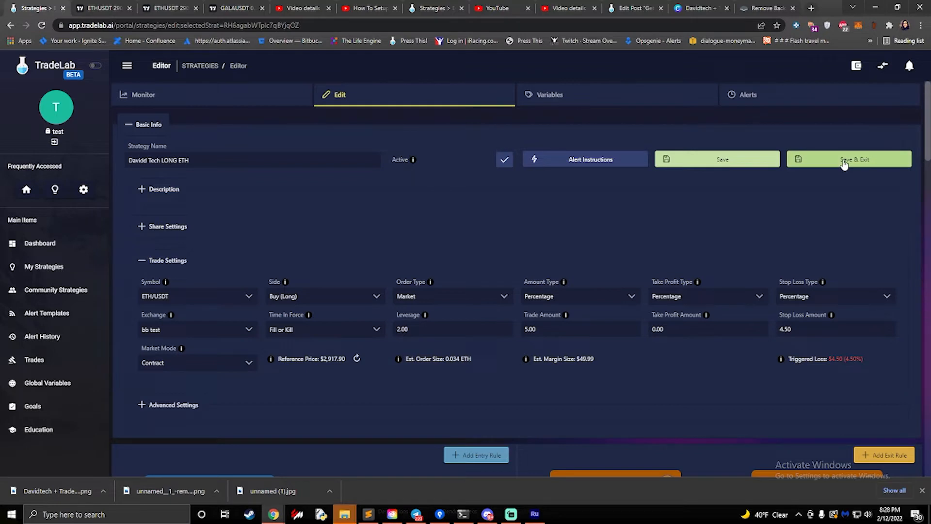
click(632, 103)
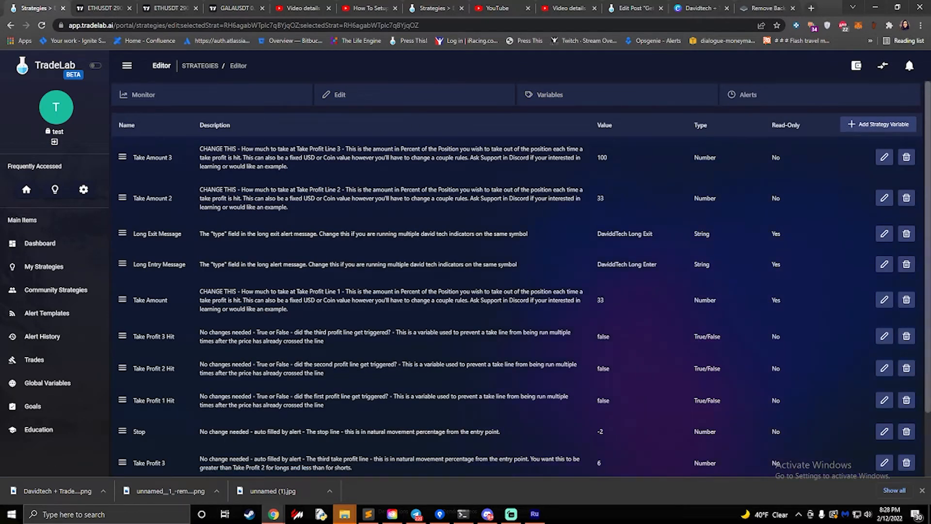
click(434, 93)
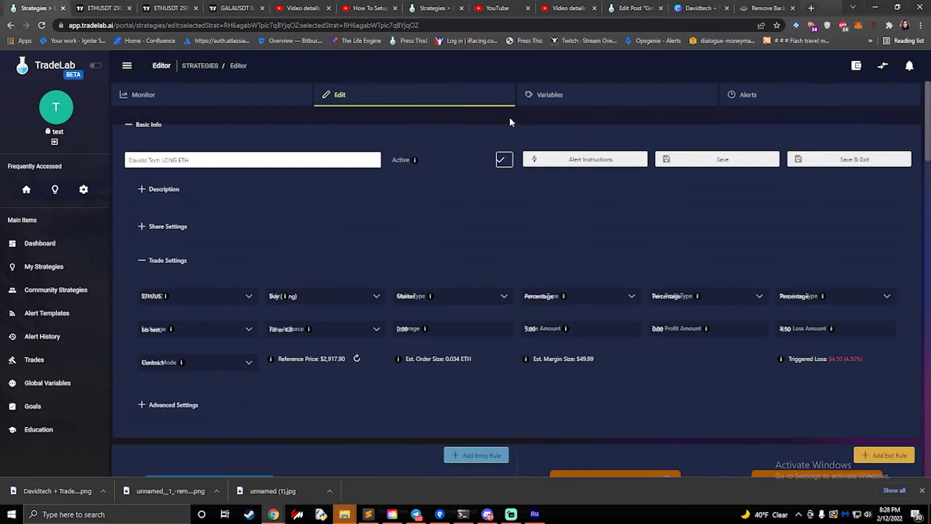
click(821, 165)
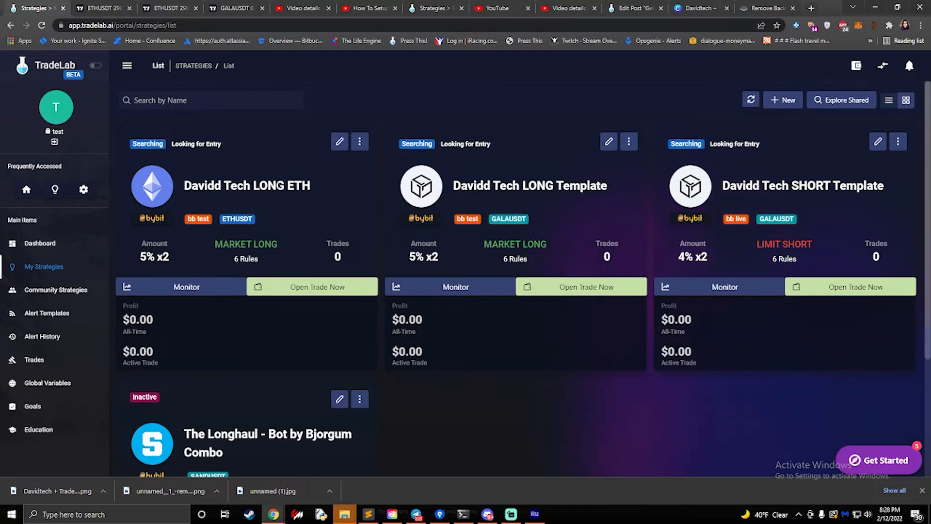
Clone the Davidd Tech SHORT Template strategy and open the copy for editing.
click(898, 141)
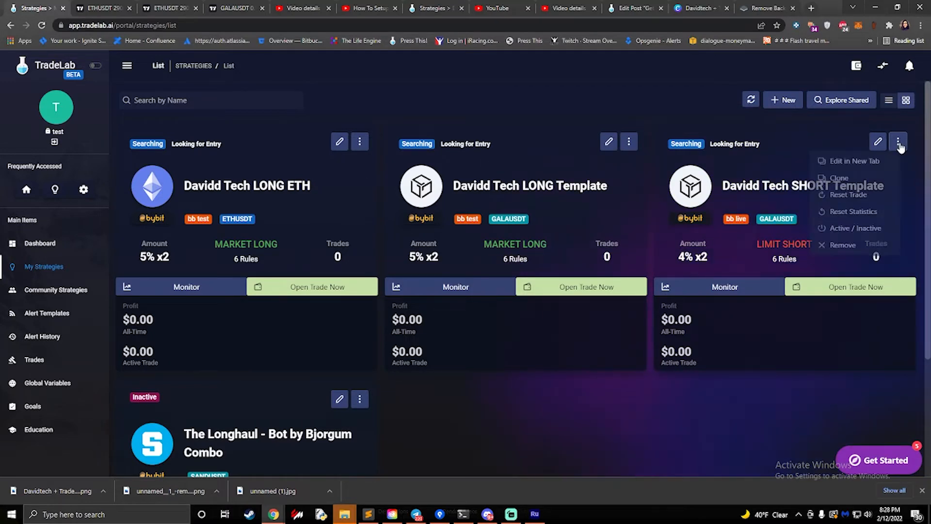
click(846, 181)
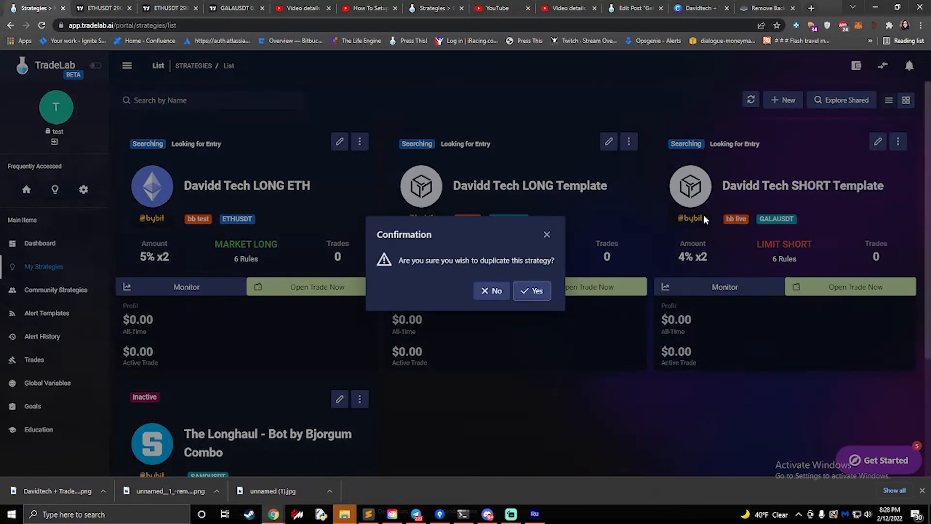
click(541, 290)
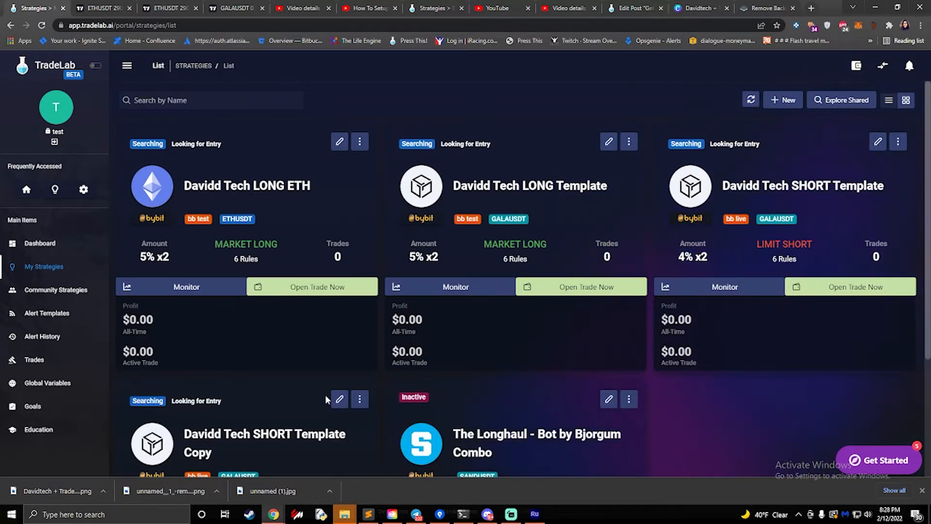
click(340, 398)
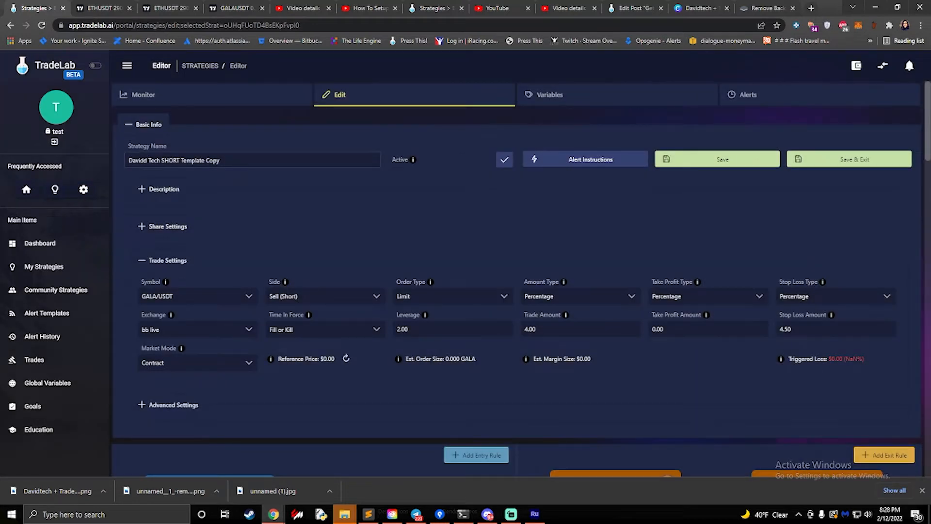
Rename the copied strategy "Davidd Tech SHORT ETH", set its symbol to ETH/USDT, and save and exit.
drag(230, 162, 181, 161)
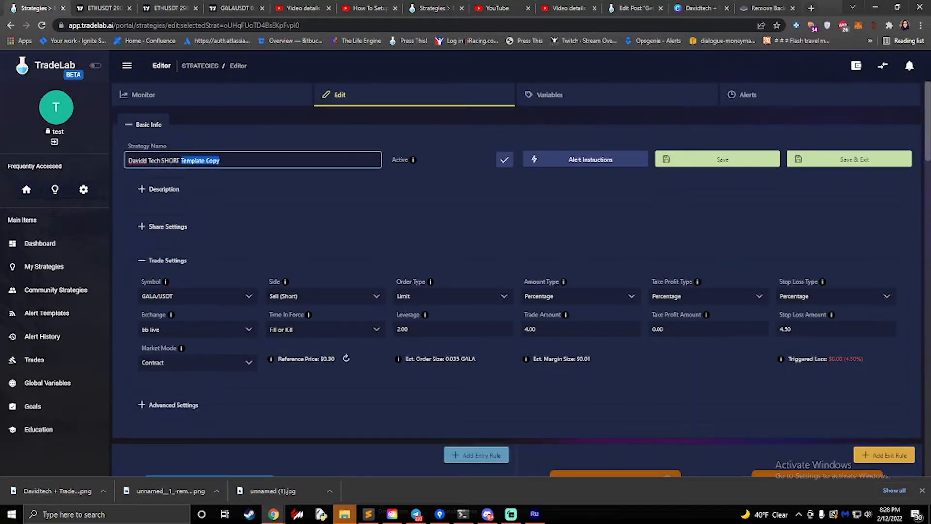
key(BackSpace)
text(ETH)
click(201, 296)
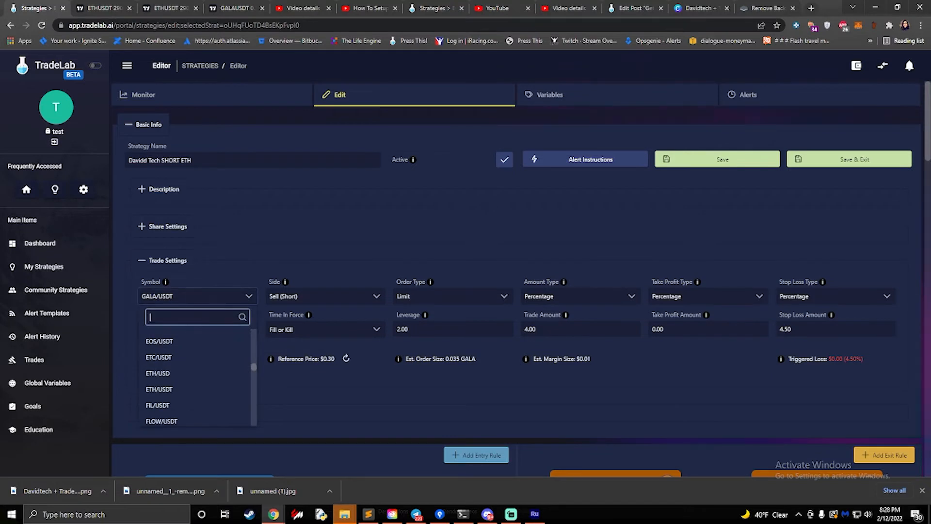
text(ETH)
click(160, 359)
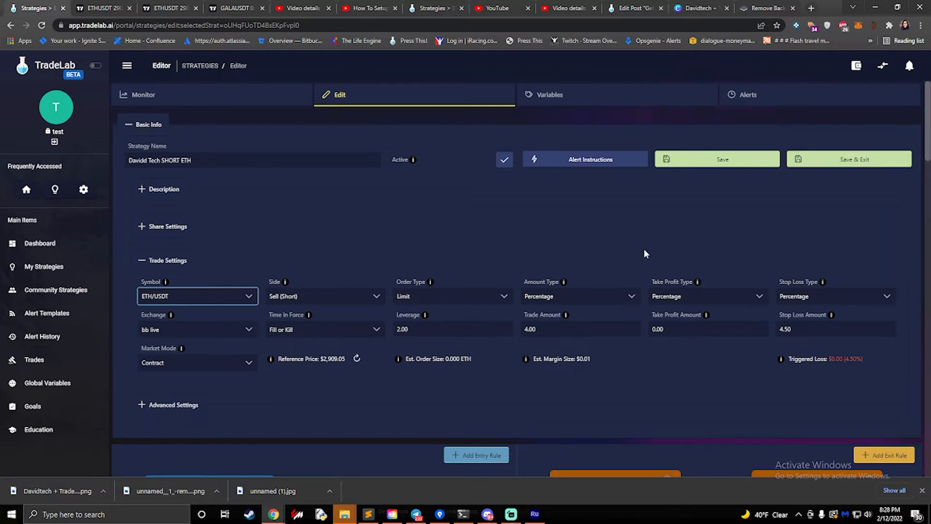
click(830, 163)
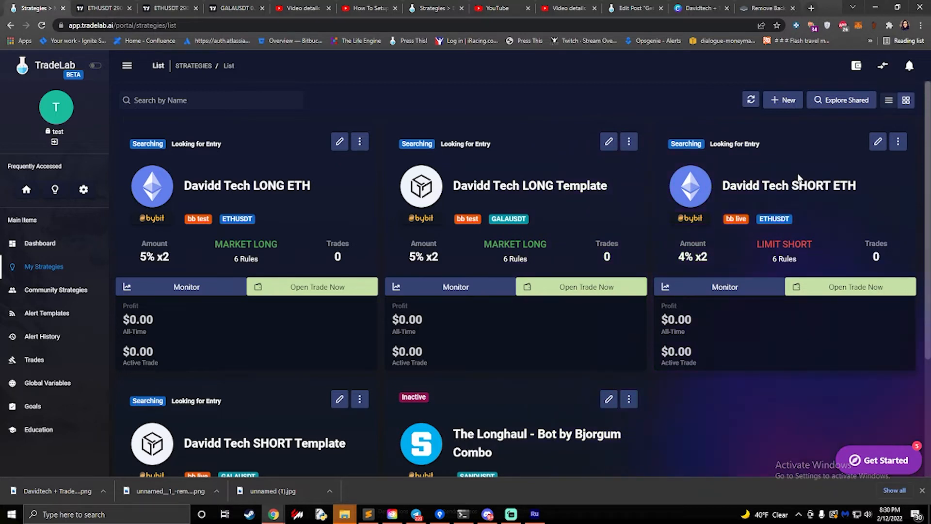
Clone the Davidd Tech LONG ETH strategy and open the copy for editing.
click(359, 145)
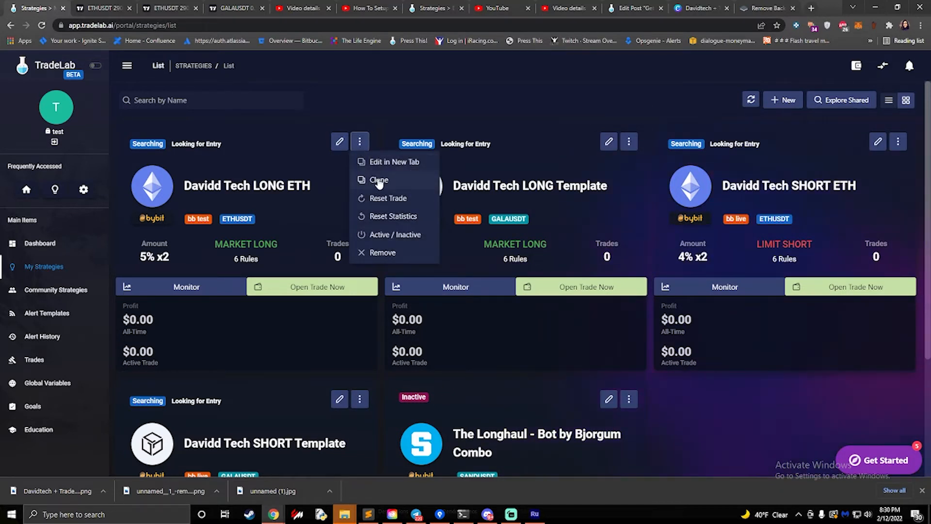
click(378, 181)
click(532, 290)
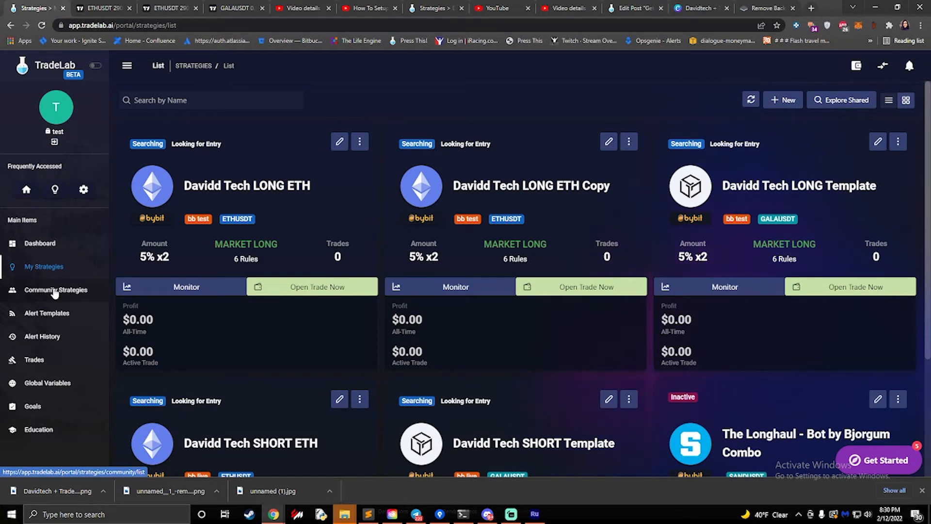
click(610, 143)
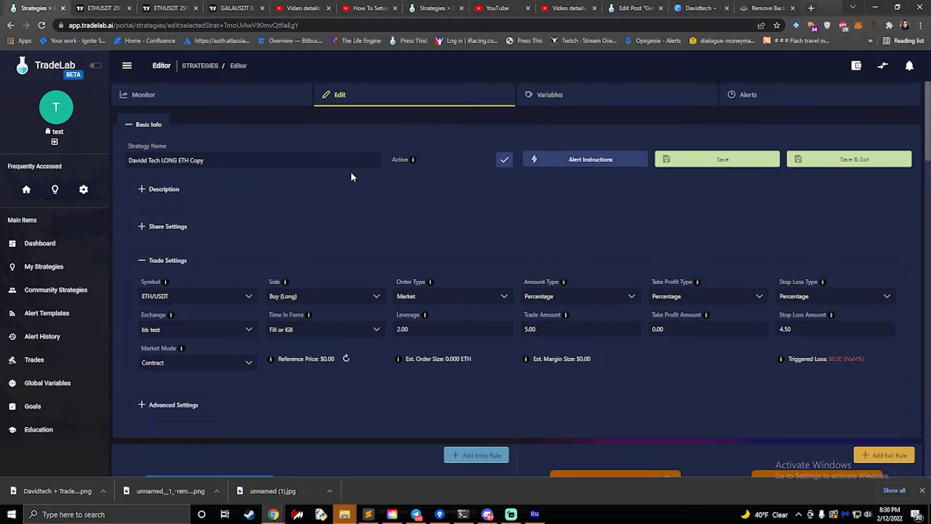
Change the copied strategy's name to "Davidd Tech LONG SuperTrend".
drag(205, 160, 180, 160)
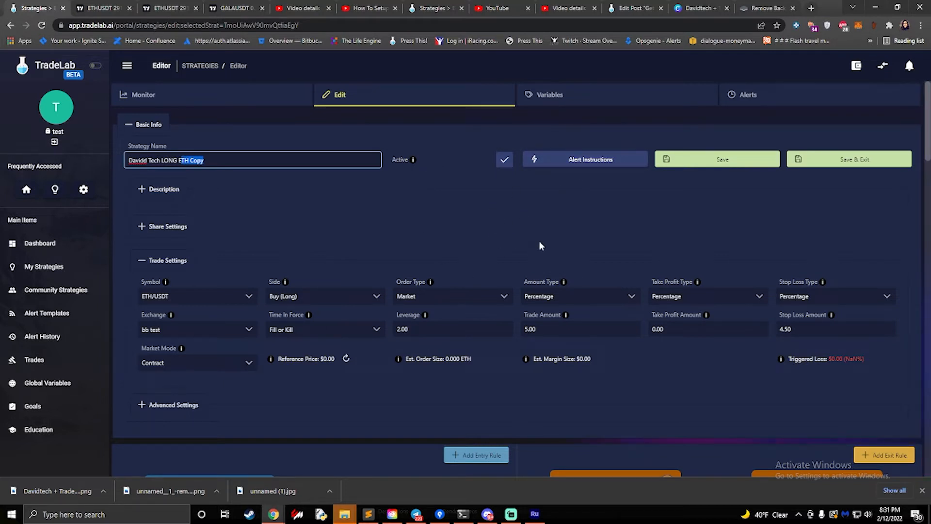
key(End)
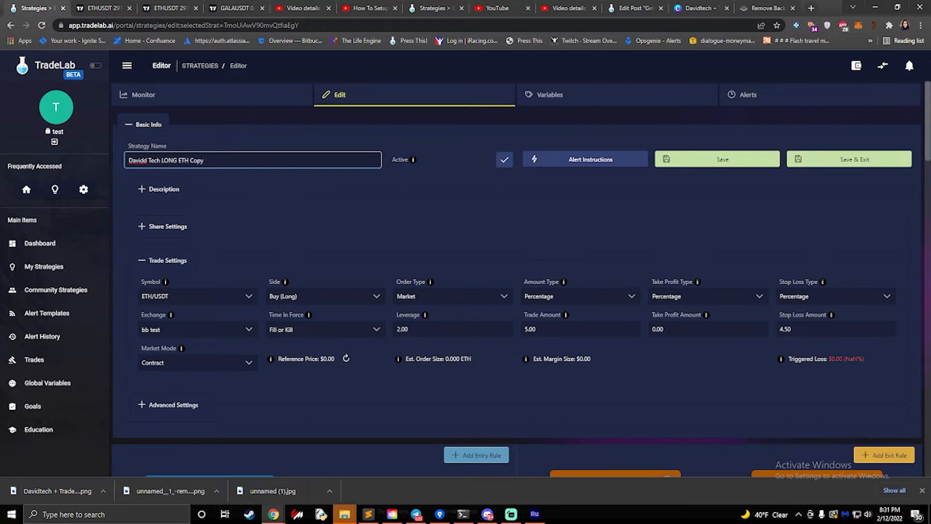
key(shift+Left)
key(shift+Left)
key(shift+Left)
key(shift+Left)
key(shift+Left)
key(shift+Left)
key(shift+Left)
key(shift+Left)
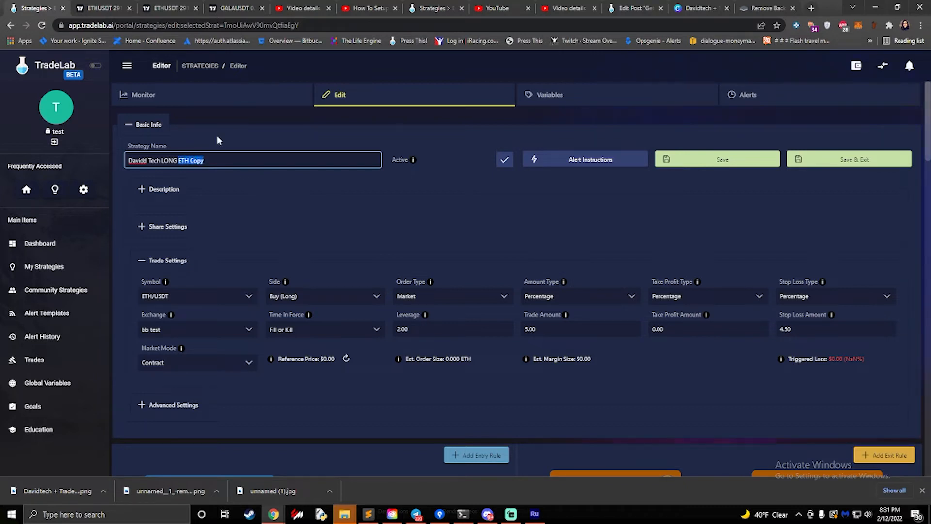
key(BackSpace)
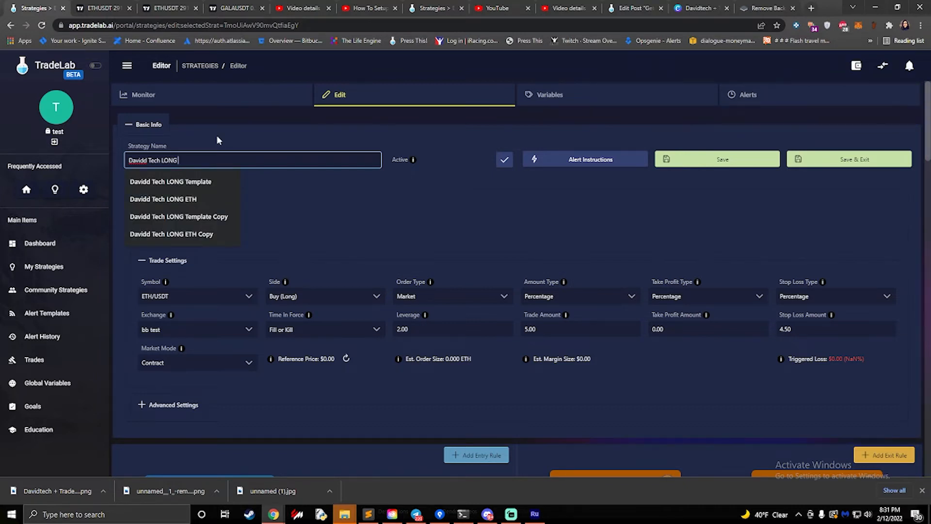
text(SuperTrend)
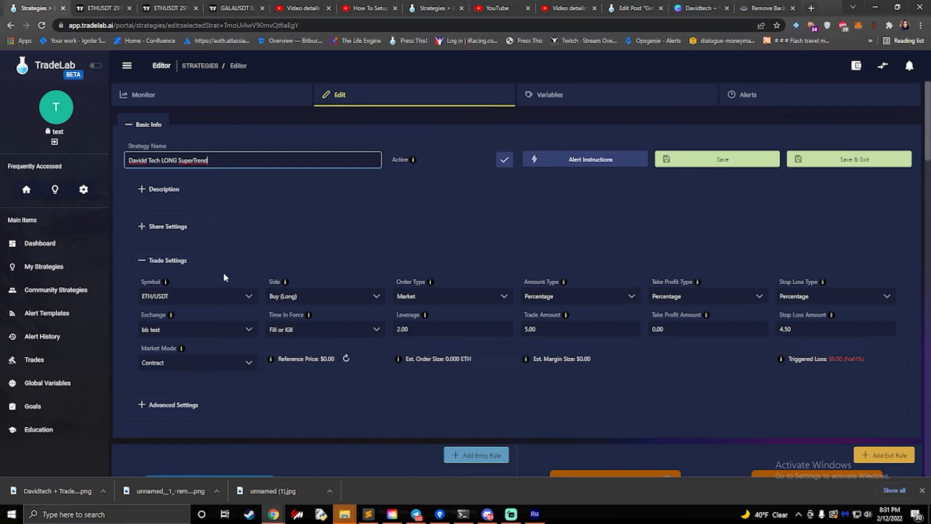
In the strategy's variables, change the Long Exit Message value to "SuperTrend Long Exit".
click(752, 101)
click(617, 100)
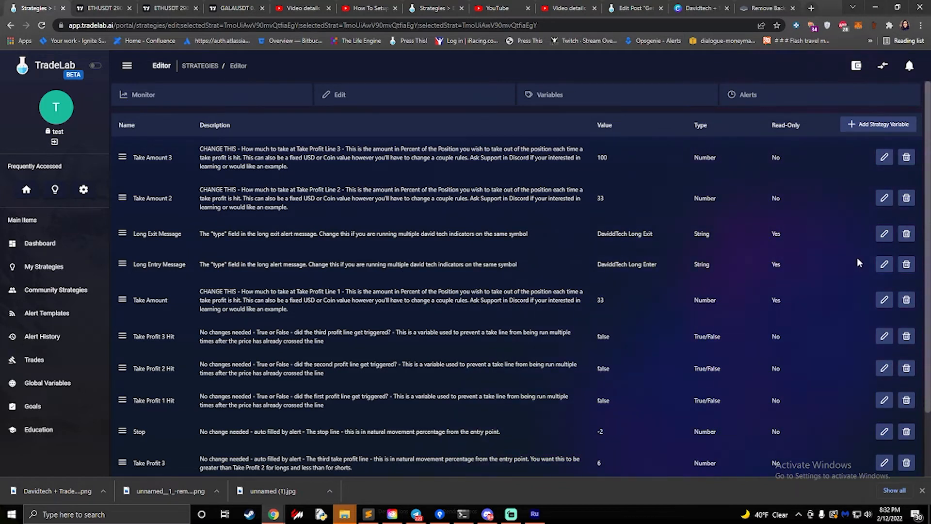
click(885, 235)
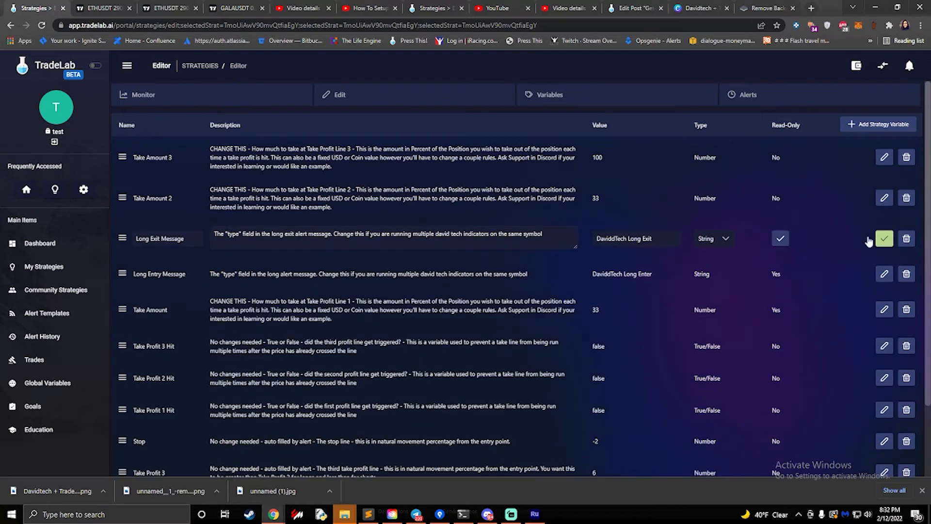
double_click(648, 238)
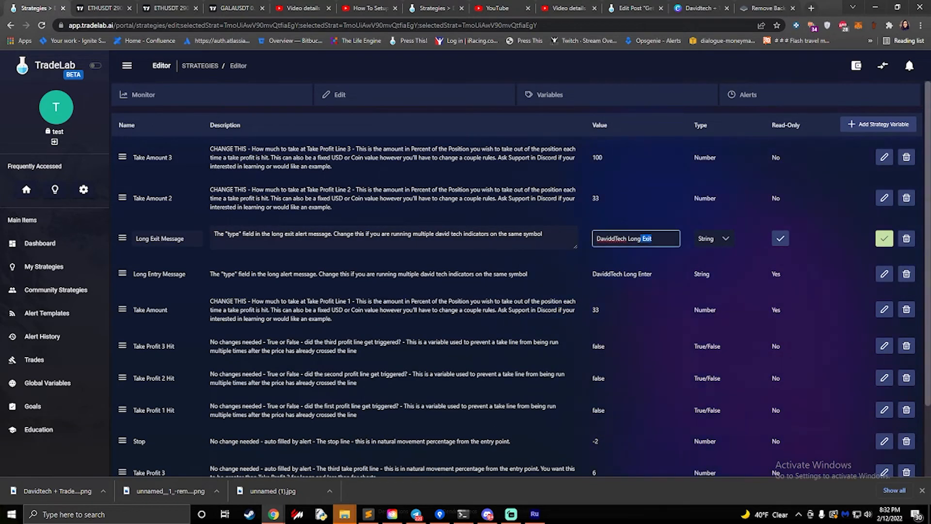
click(647, 238)
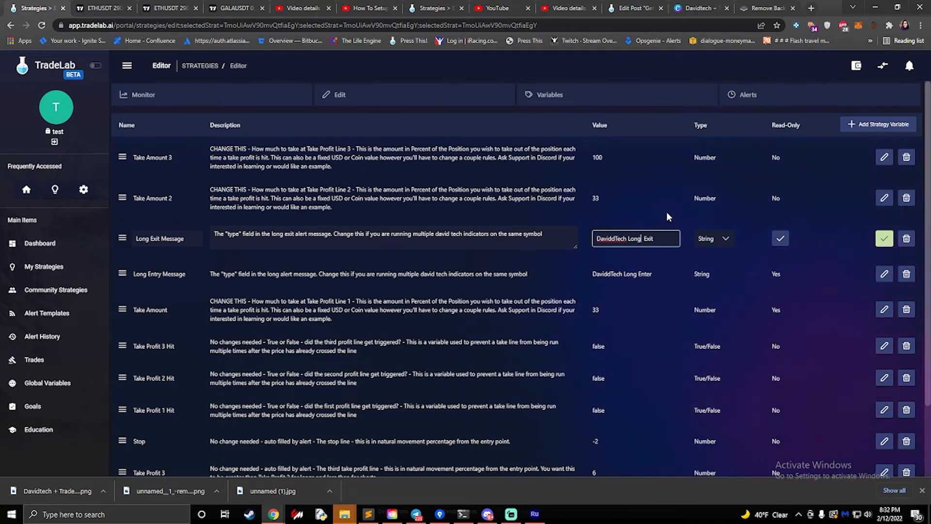
key(Left)
key(Left)
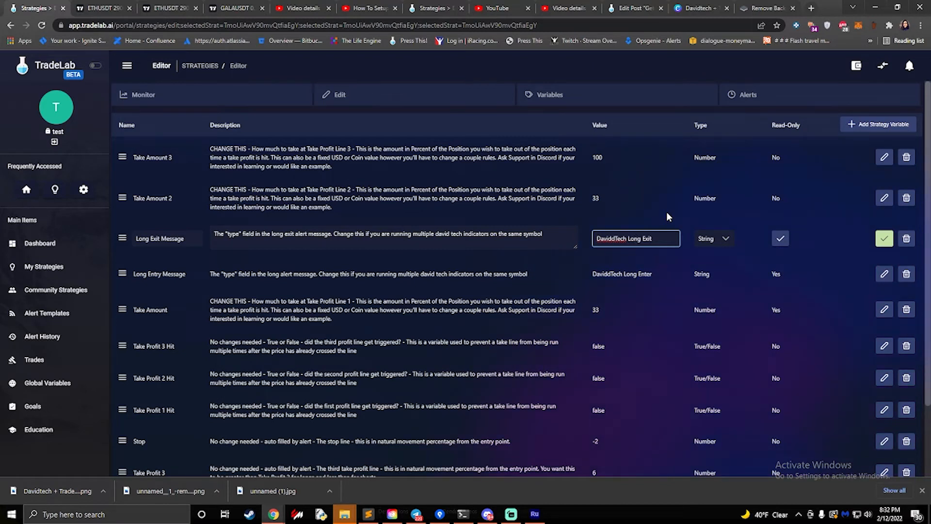
key(BackSpace)
key(BackSpace)
key(BackSpace)
key(BackSpace)
key(BackSpace)
key(BackSpace)
key(BackSpace)
key(BackSpace)
key(BackSpace)
key(BackSpace)
key(BackSpace)
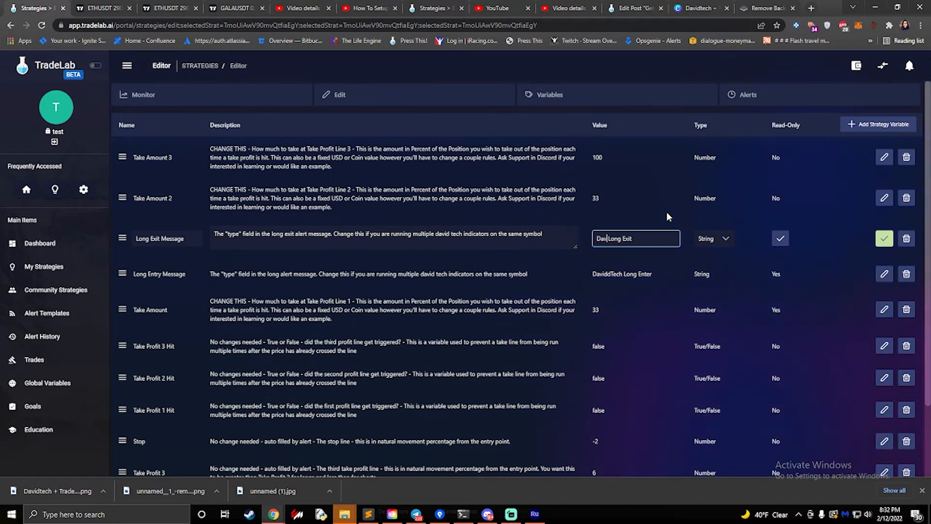
text(S)
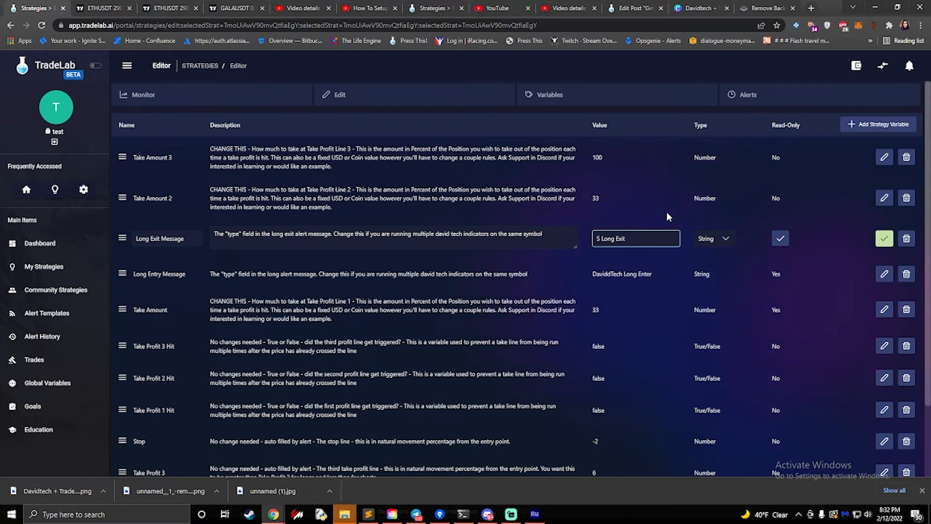
text(uperTrend)
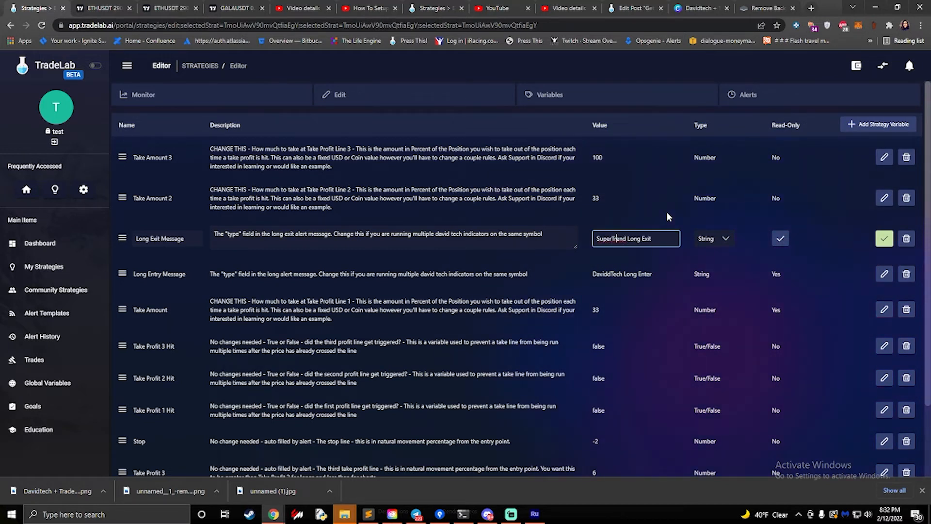
text(Dvalid)
key(BackSpace)
key(BackSpace)
key(BackSpace)
key(BackSpace)
key(BackSpace)
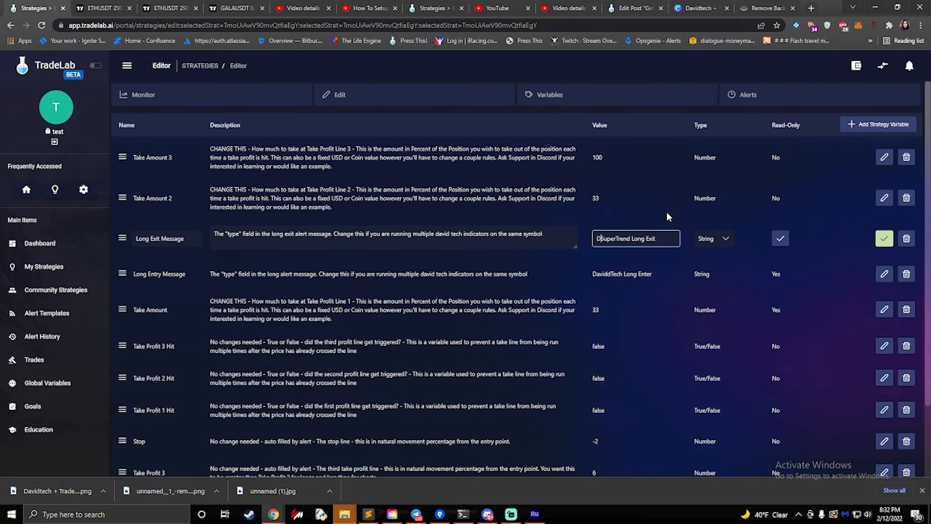
text(aviddTech)
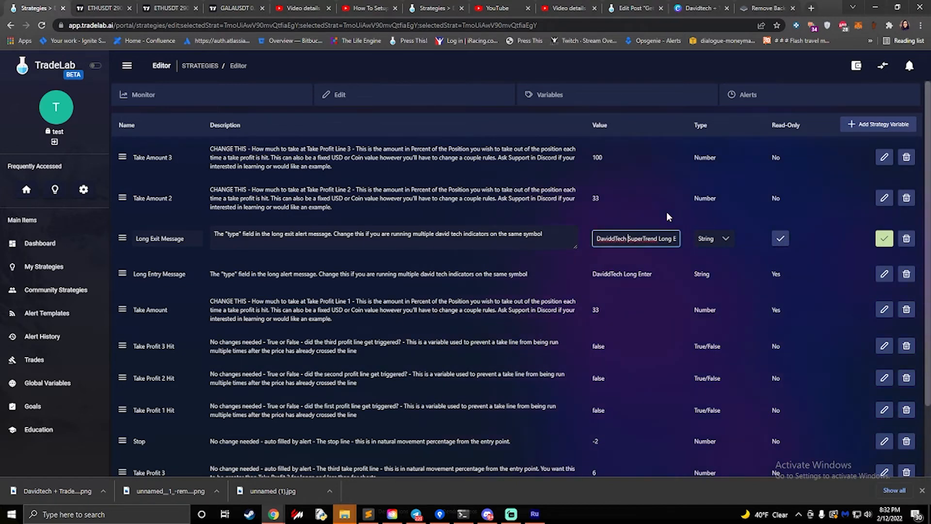
key(BackSpace)
key(BackSpace)
key(BackSpace)
key(BackSpace)
key(BackSpace)
key(BackSpace)
key(BackSpace)
key(BackSpace)
key(BackSpace)
key(BackSpace)
key(BackSpace)
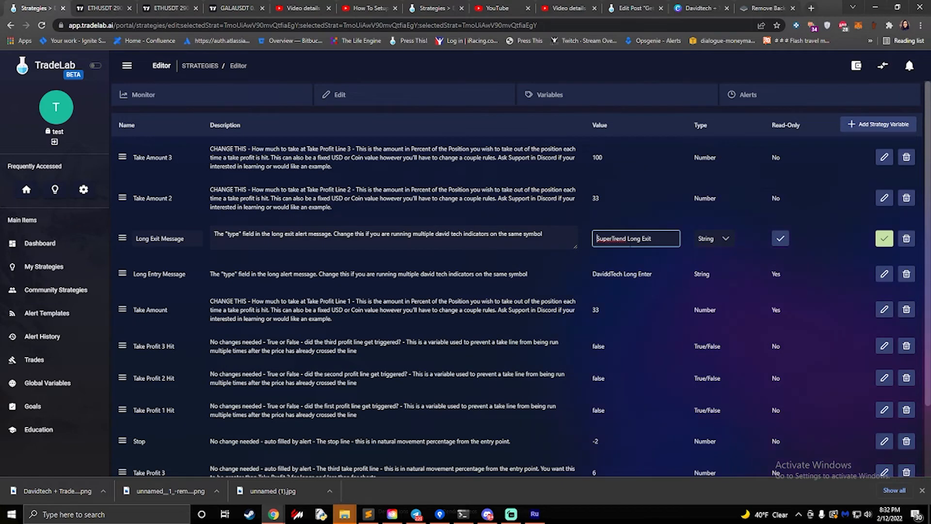
Copy the word "SuperTrend" from the Long Exit Message value and save that variable.
key(ctrl+shift+Right)
key(ctrl+c)
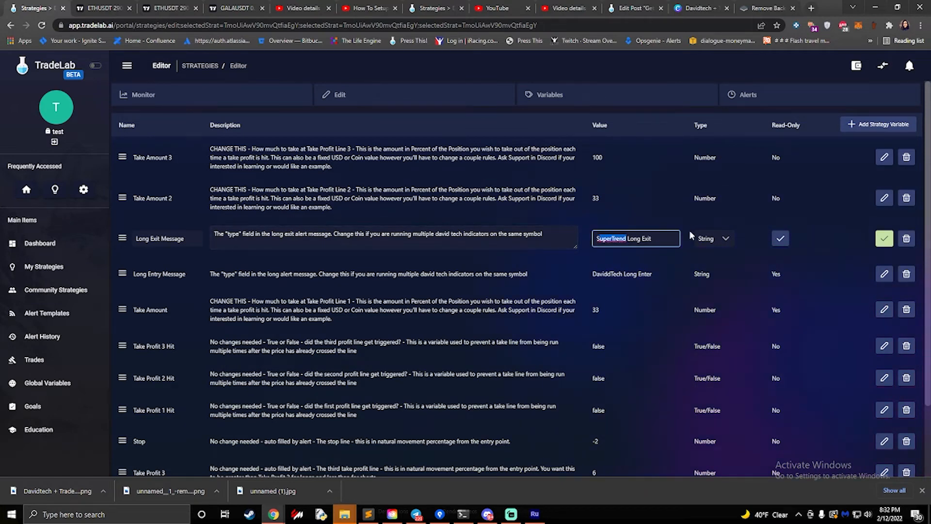
click(885, 238)
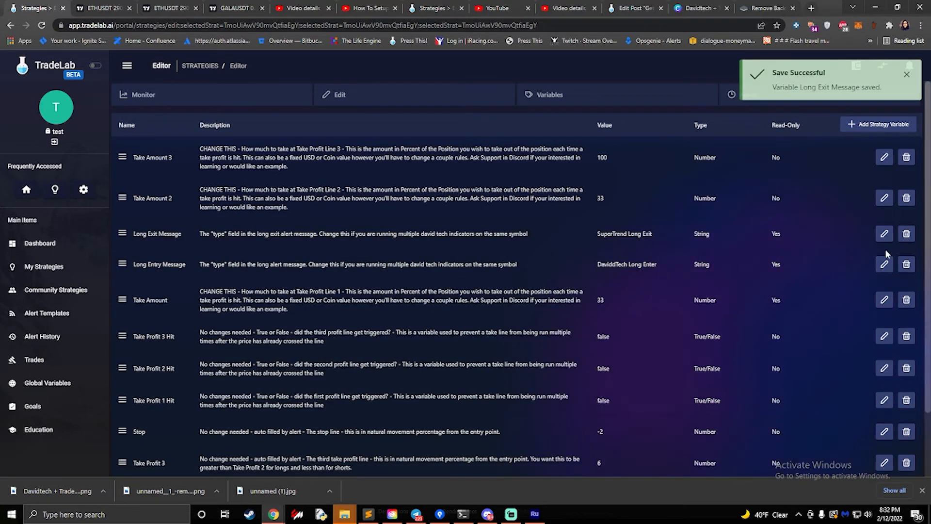
Change the Long Entry Message variable's value to "SuperTrend Long Enter" and save the variable.
click(885, 273)
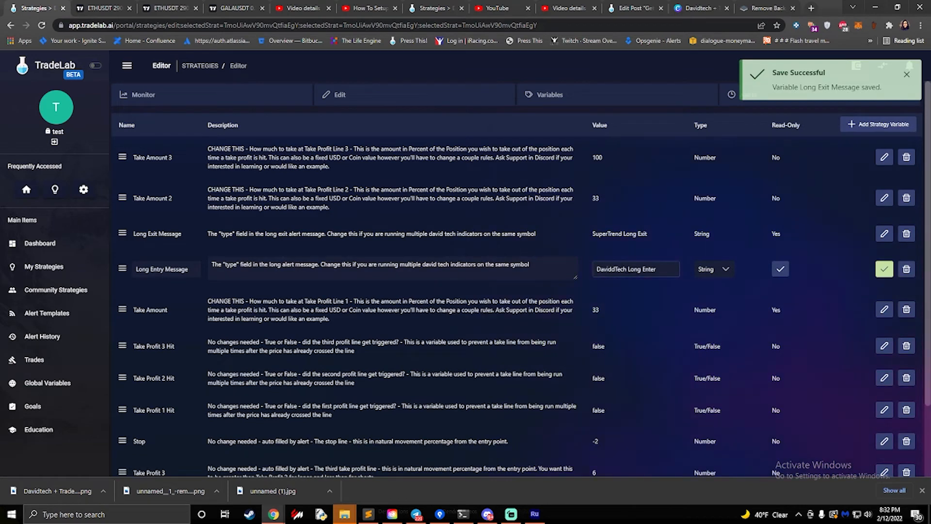
click(626, 269)
key(ctrl+shift+Left)
key(ctrl+v)
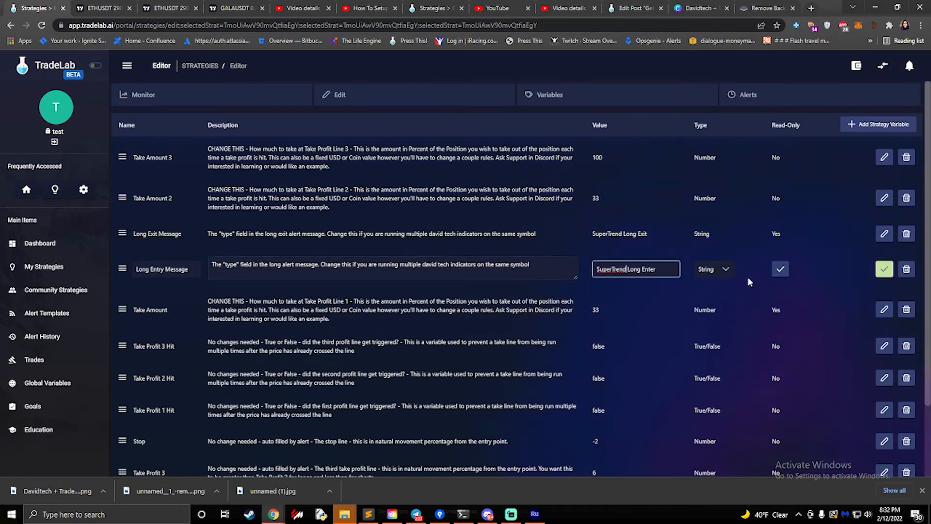
click(892, 270)
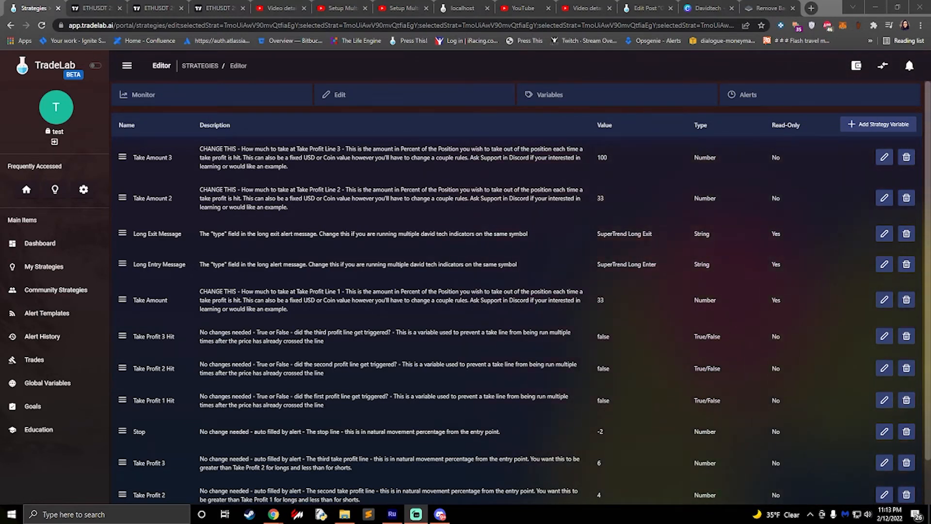
In the strategy's alerts, open API Entry - Long and set its type value to "SuperTrend Long Enter".
click(753, 99)
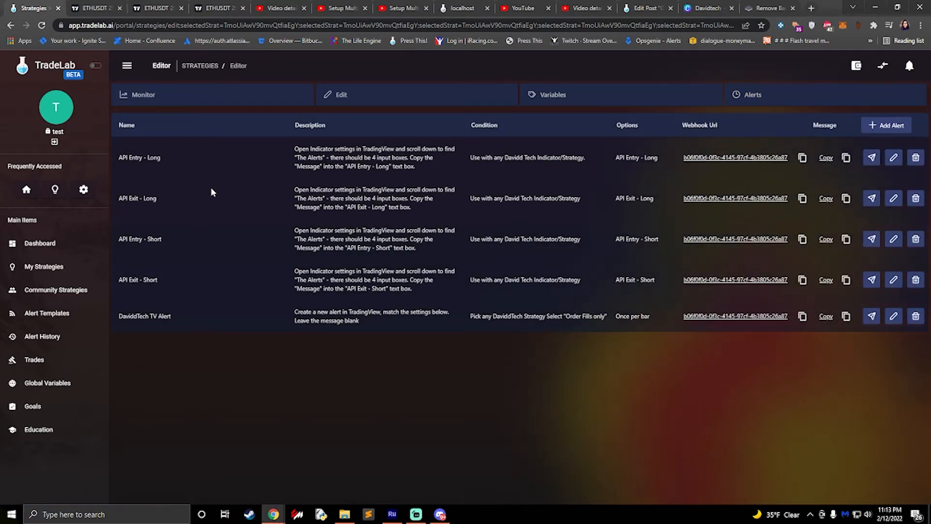
click(894, 158)
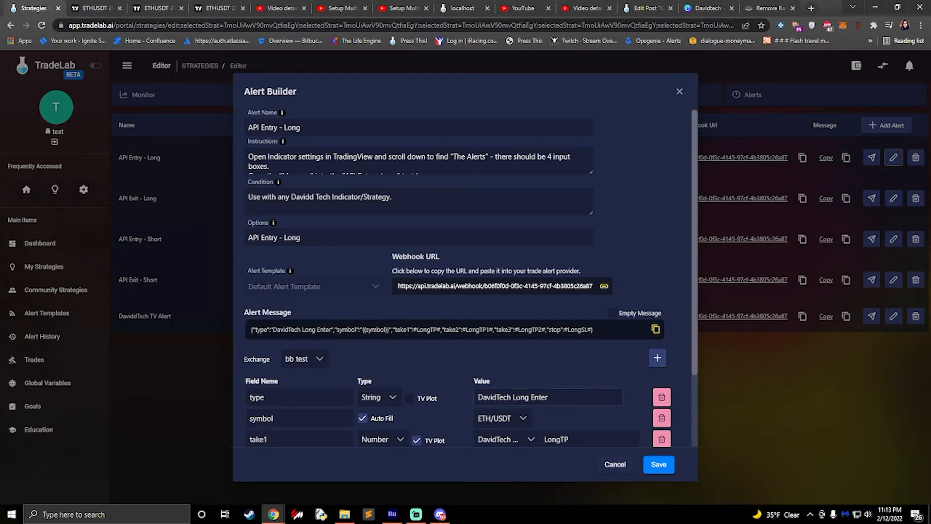
drag(511, 398, 435, 384)
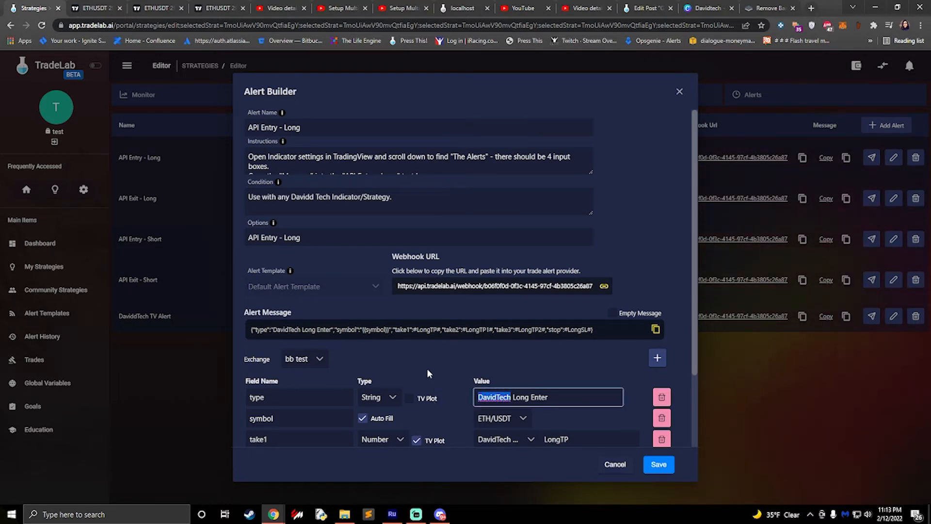
text(SuperTrend)
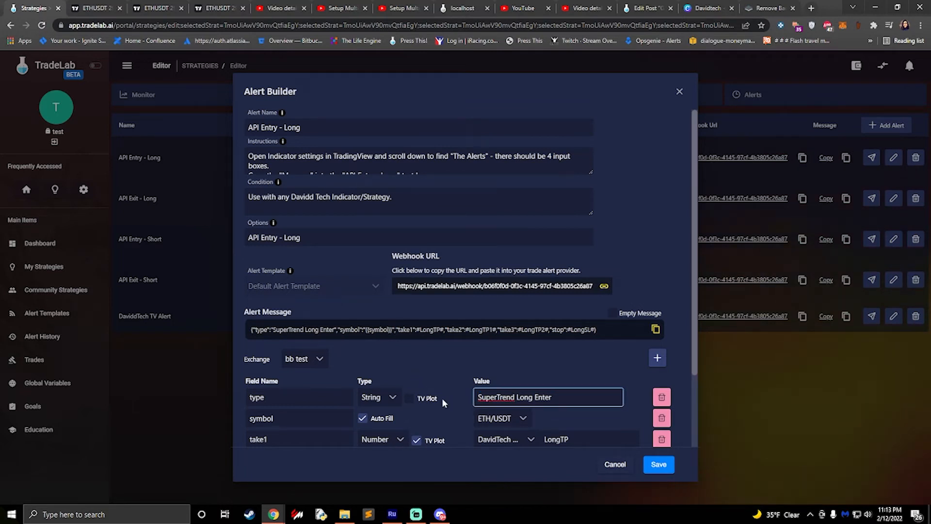
key(ctrl+a)
click(501, 397)
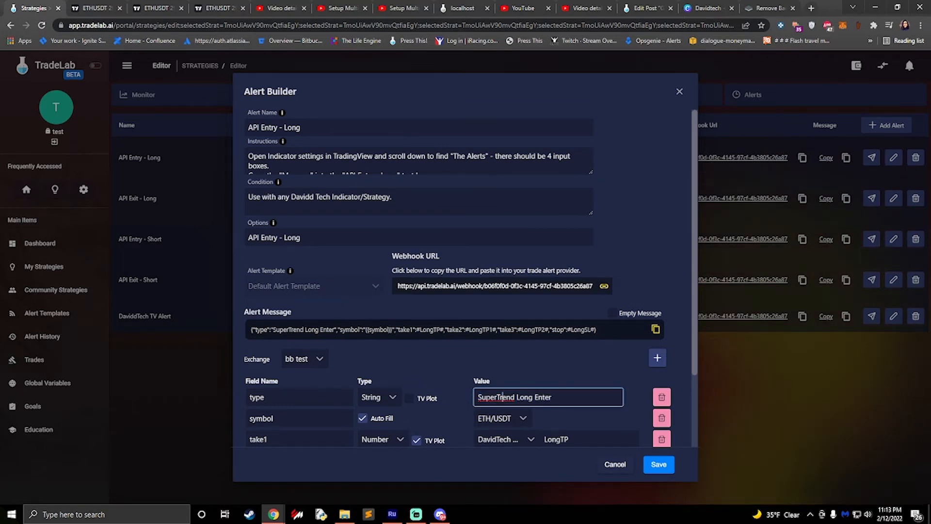
Copy the word "SuperTrend" from the type value and save the API Entry - Long alert.
drag(514, 397, 468, 402)
key(ctrl+c)
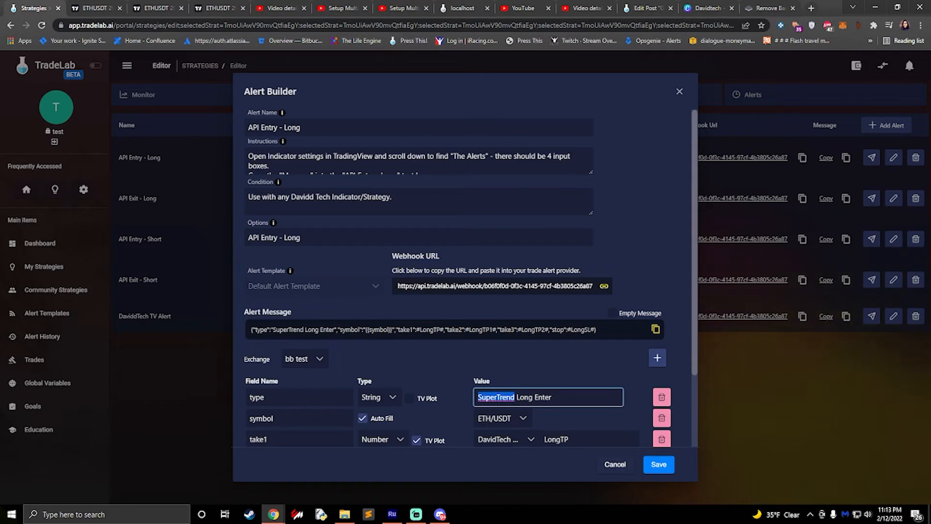
click(658, 466)
Change the API Exit - Long alert's type value to "SuperTrend Long Exit" and save the alert.
click(893, 198)
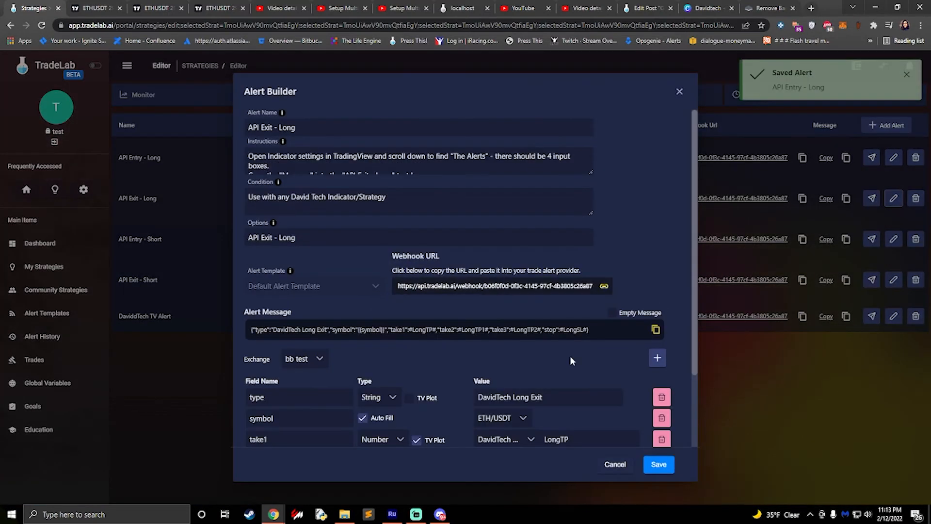
double_click(492, 397)
key(ctrl+v)
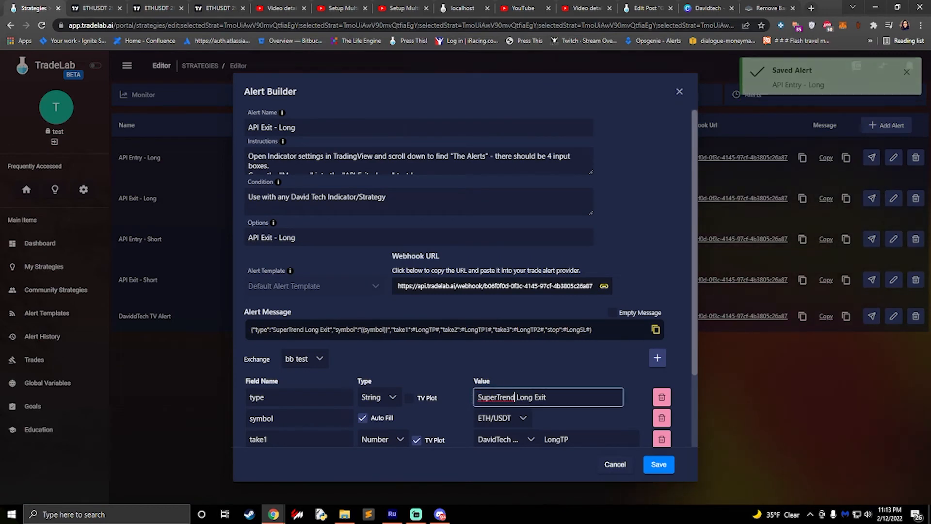
click(655, 465)
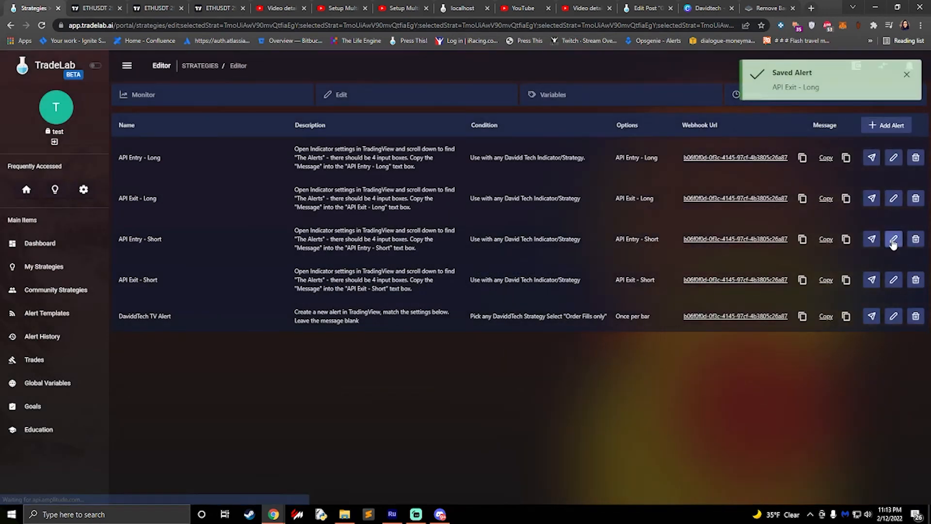
Change the API Entry - Short alert's type value to "SuperTrend Short Enter" and save the alert.
click(893, 240)
double_click(493, 397)
key(ctrl+v)
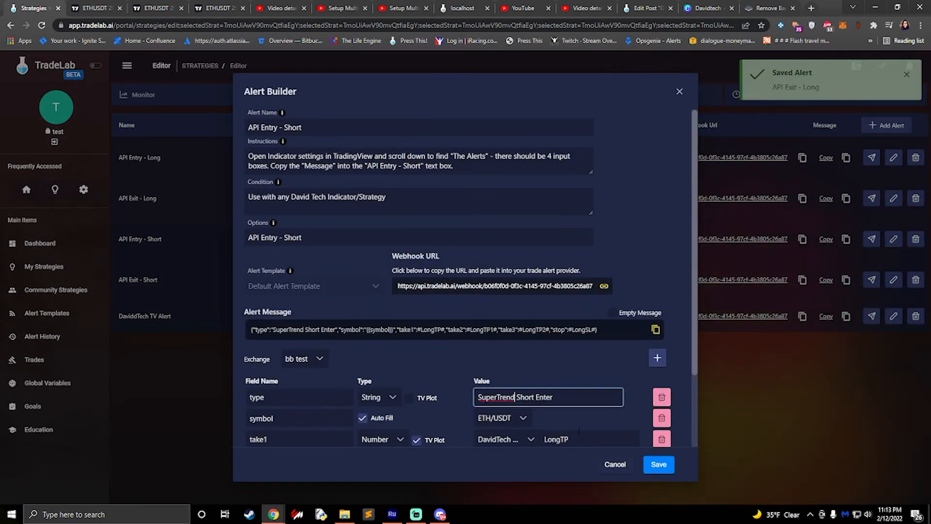
click(658, 464)
Change the API Exit - Short alert's type value to "SuperTrend Short Exit" and save the alert.
click(894, 280)
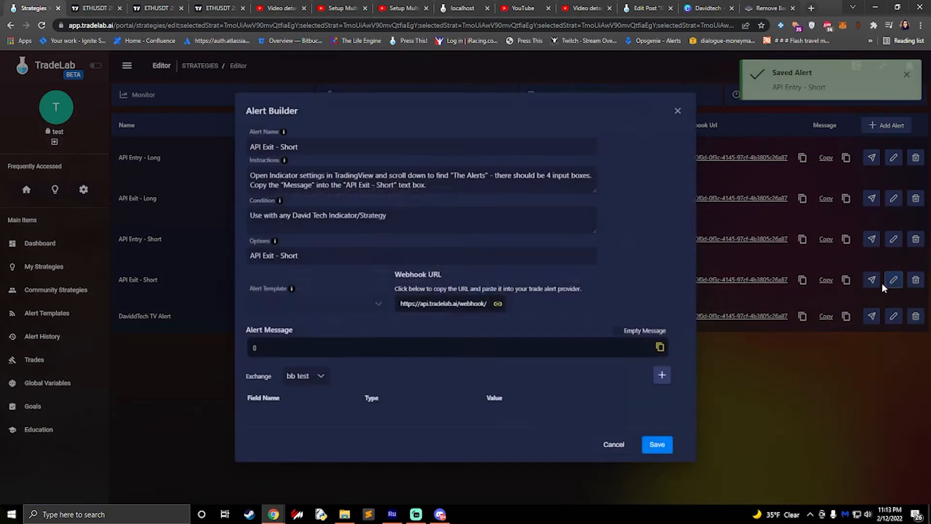
click(511, 397)
double_click(494, 397)
key(ctrl+v)
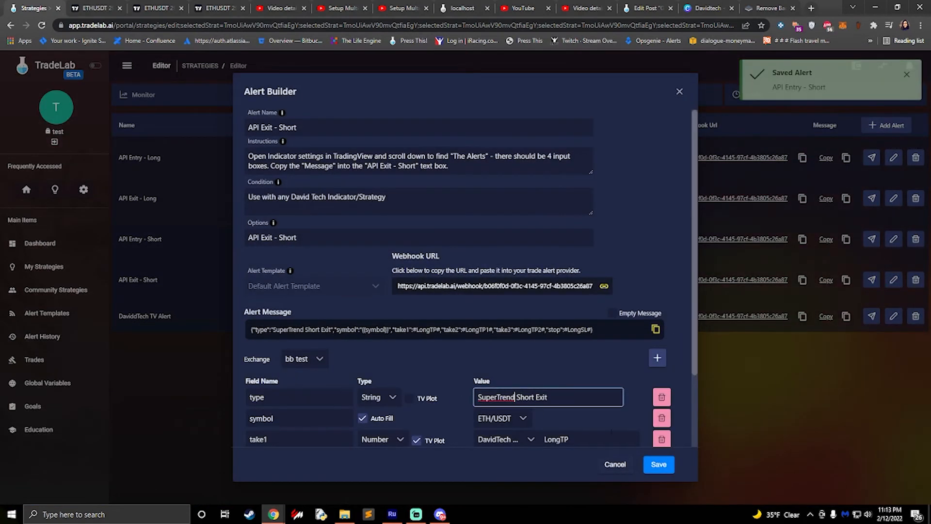
click(659, 464)
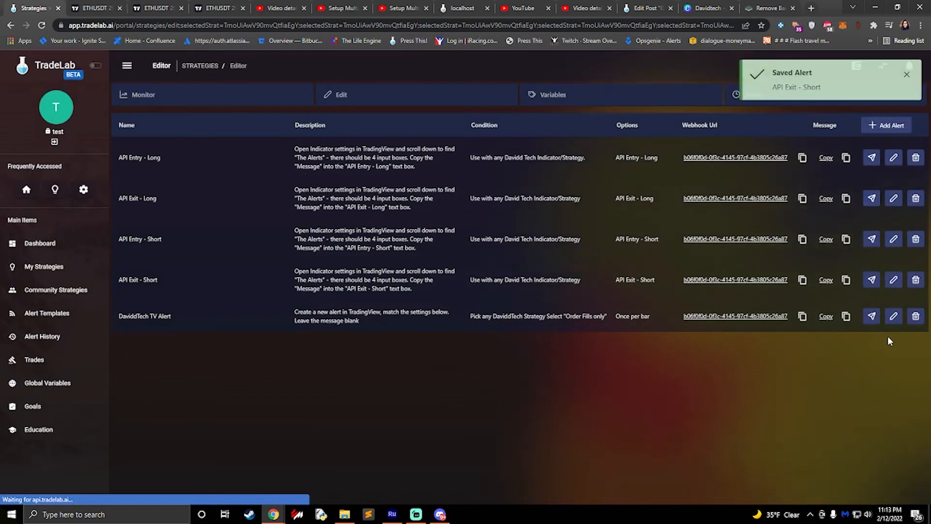
Change the DaviddTech TV Alert's type value to "SuperTrend Long Exit" and save the alert.
click(893, 315)
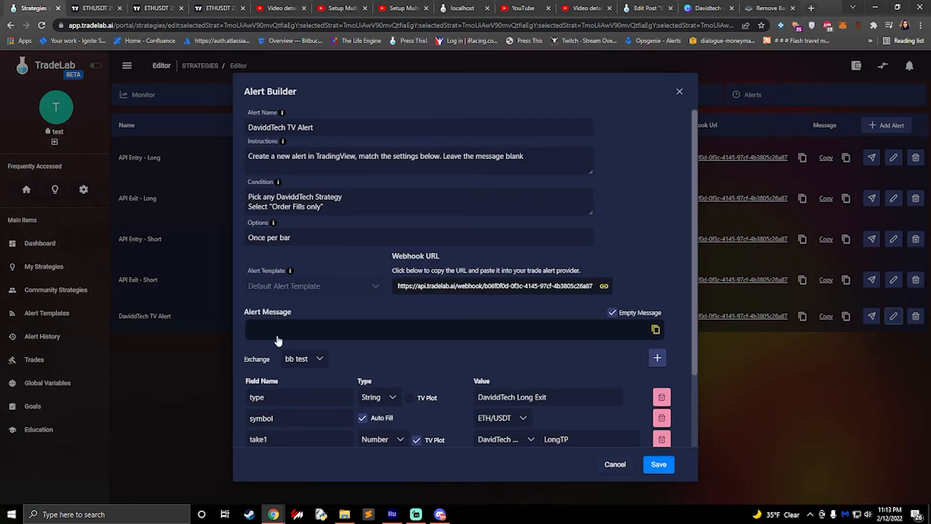
click(574, 394)
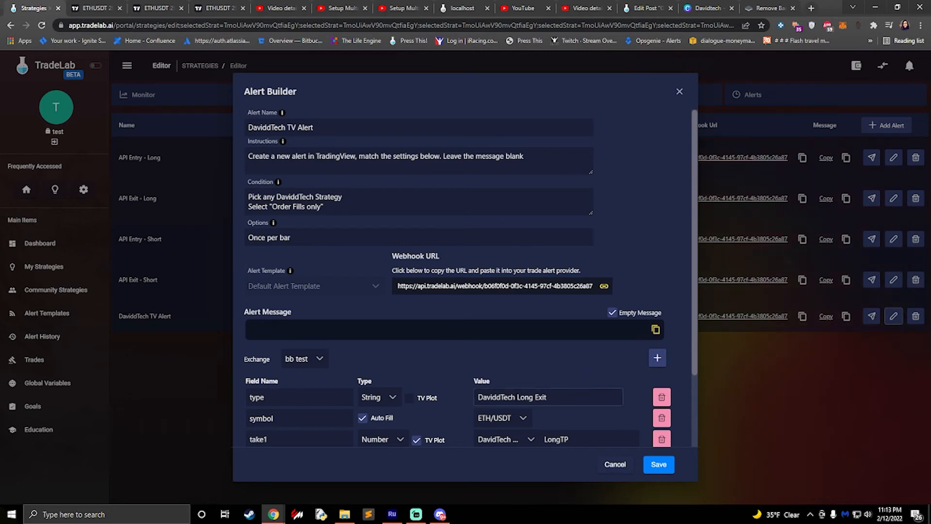
double_click(497, 397)
text(SuperTrend)
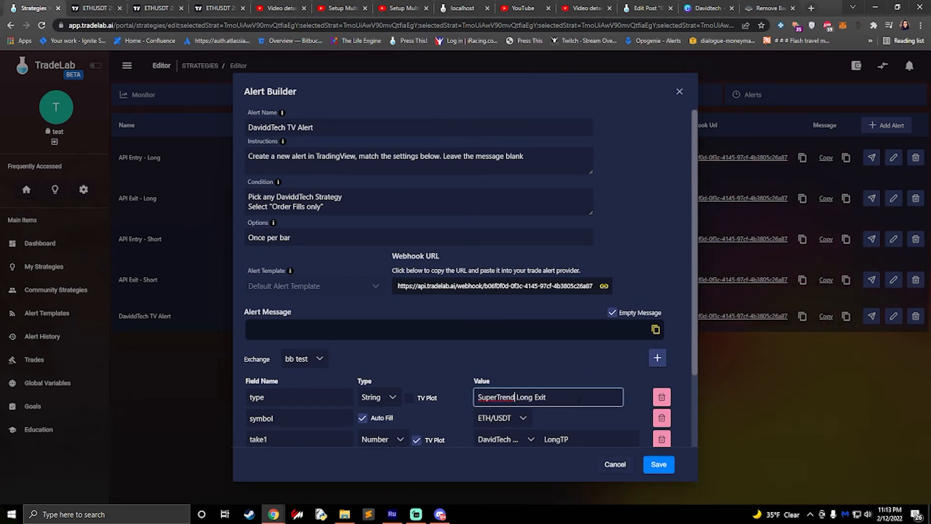
click(659, 464)
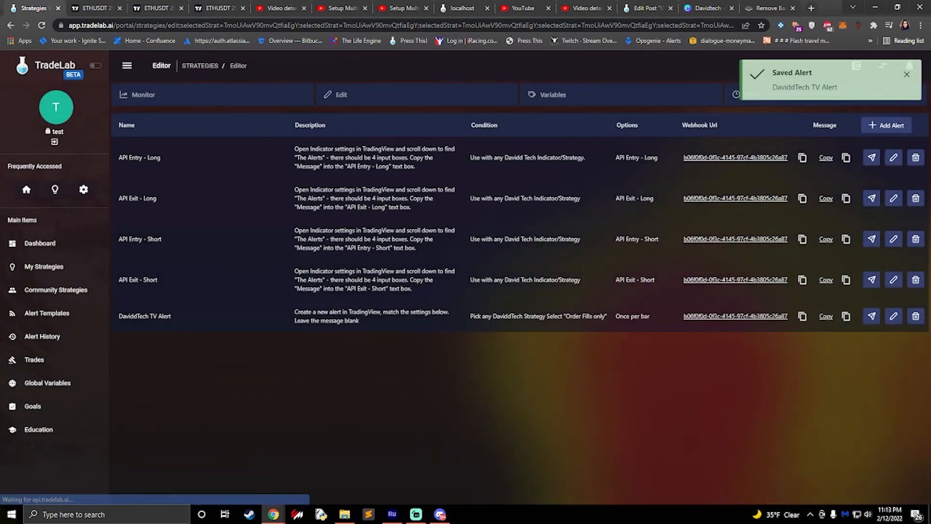
Return to the strategy's main edit page and open the alert instructions for API Entry - Long.
click(394, 99)
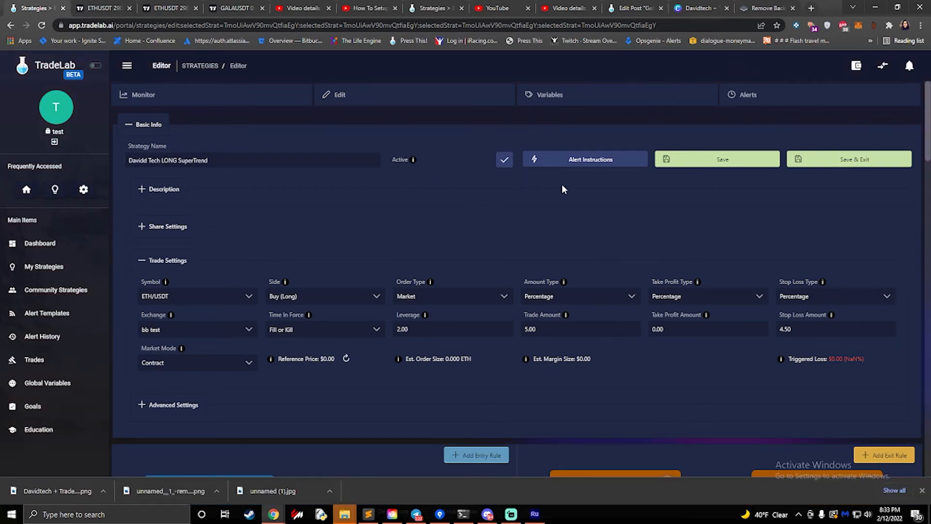
click(583, 164)
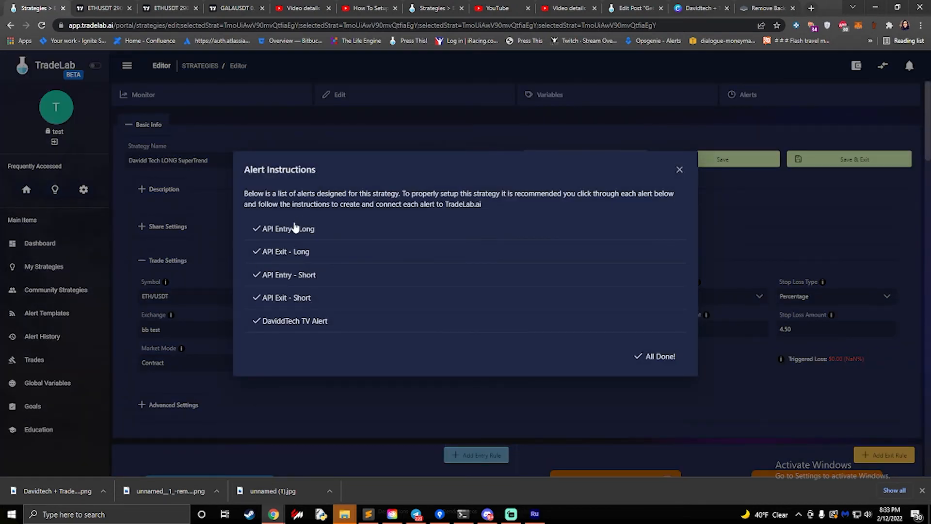
click(295, 228)
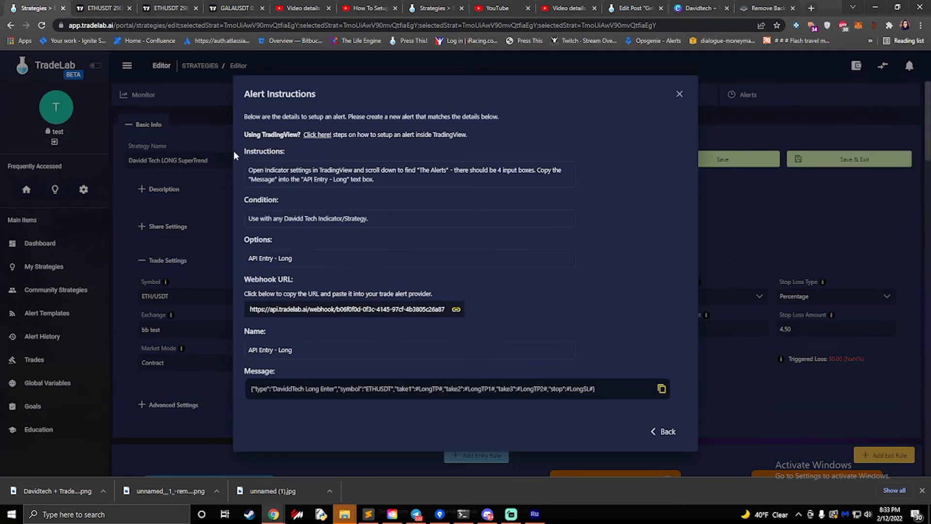
Switch to the TradingView ETHUSDT chart and add the community script "Triple Supertrend + Stoch RSI + 200 EMA" found by searching "davidd".
click(102, 8)
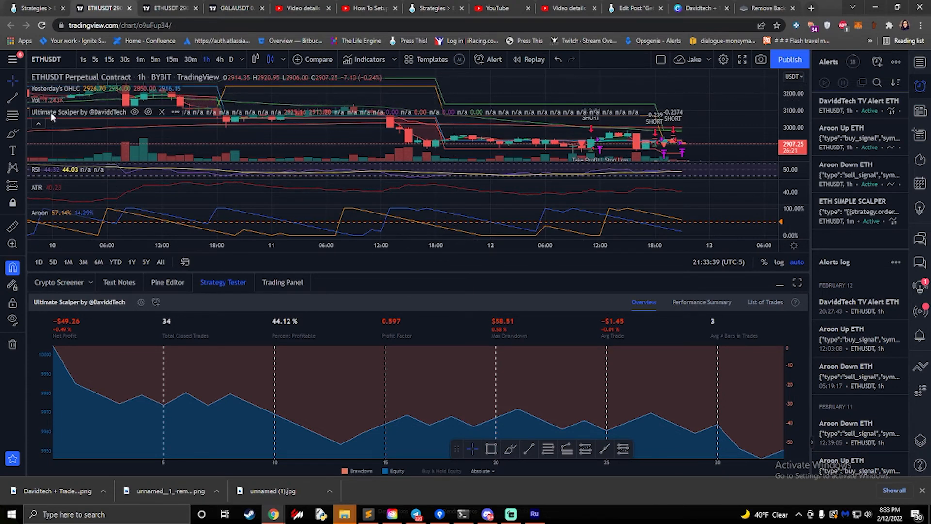
click(350, 65)
click(307, 224)
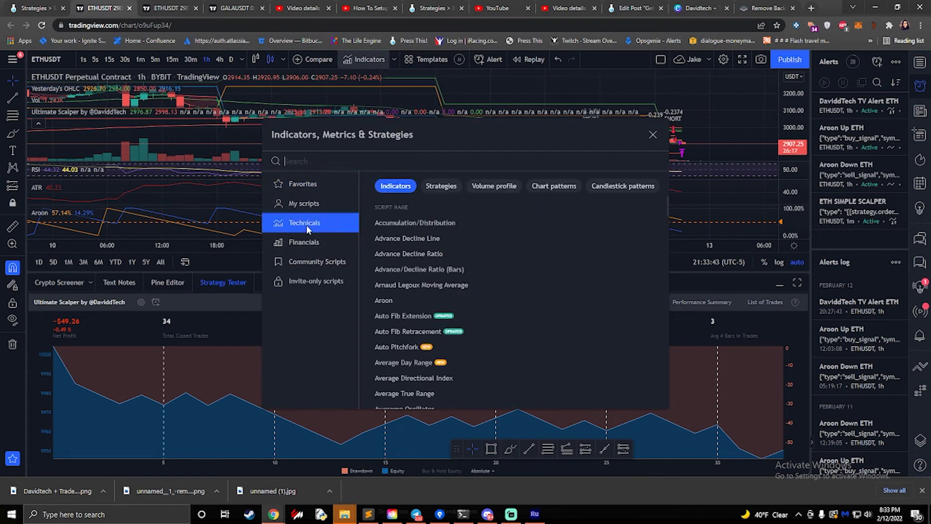
click(317, 262)
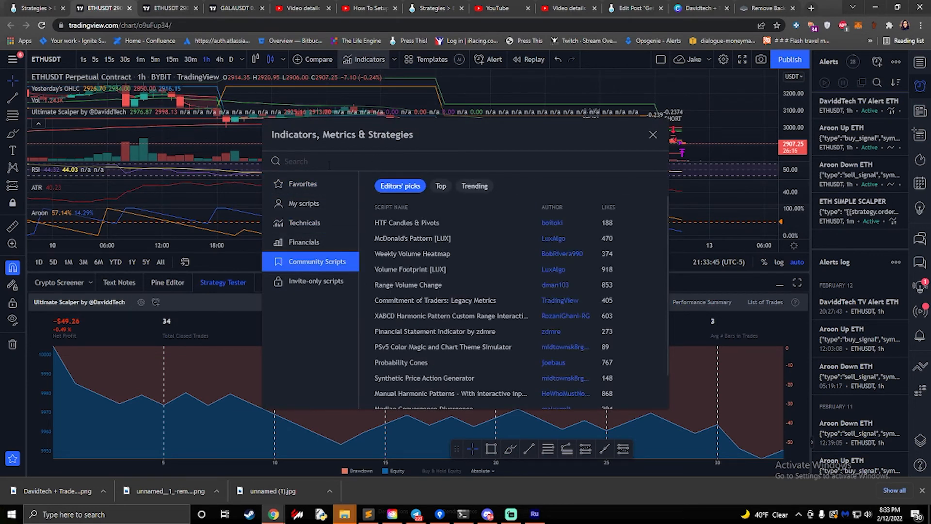
text(davidd)
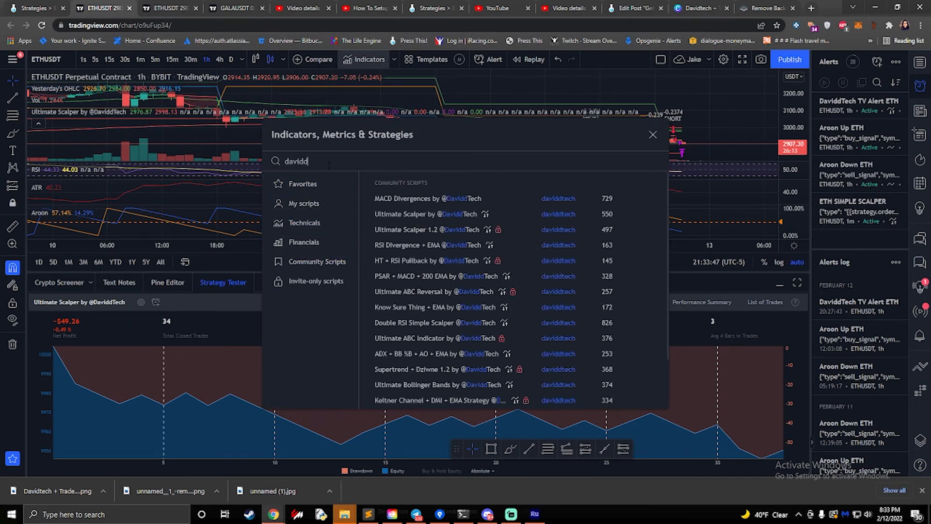
scroll(459, 278, down, 3)
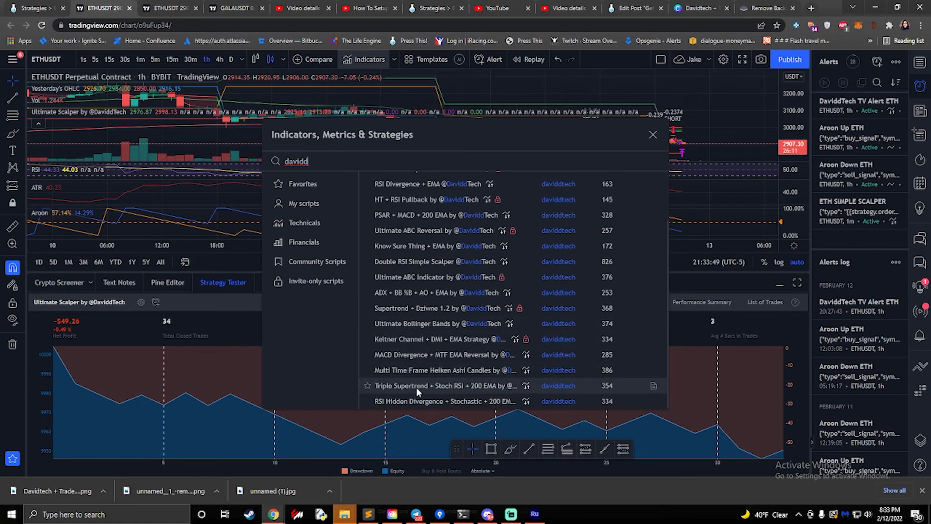
click(419, 385)
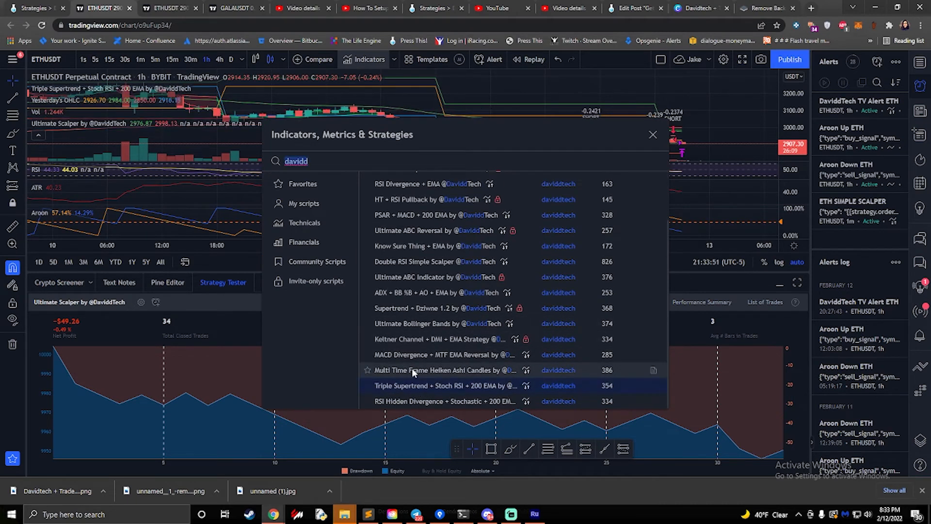
click(653, 135)
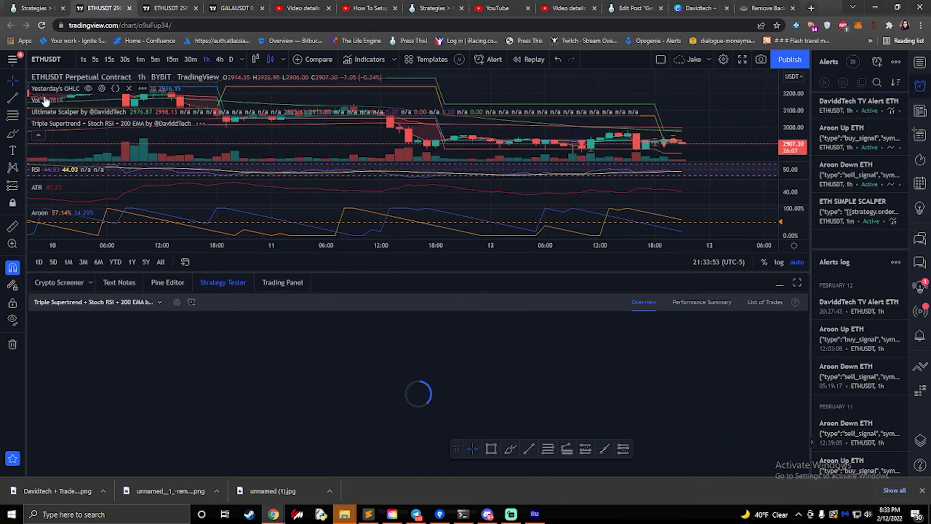
Open the Triple Supertrend strategy's input settings and go to its API entry and exit alert message fields.
click(213, 124)
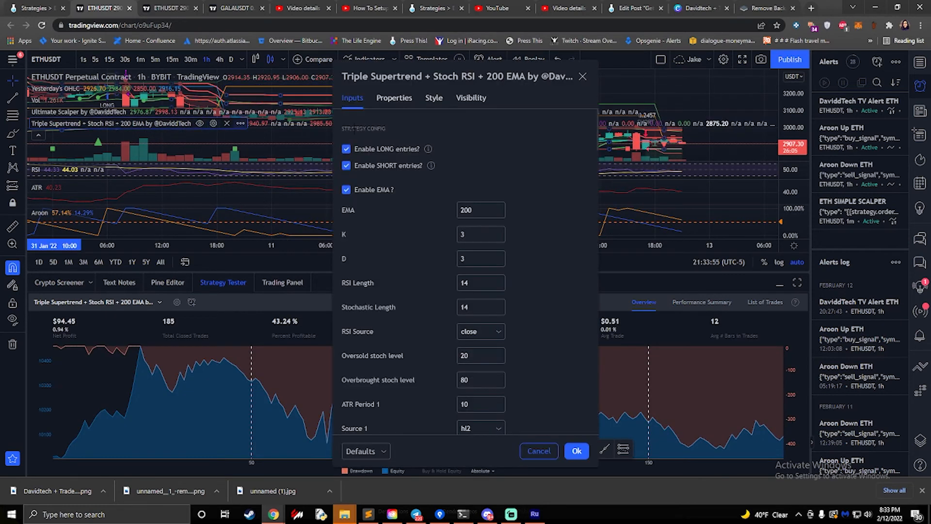
scroll(414, 239, down, 15)
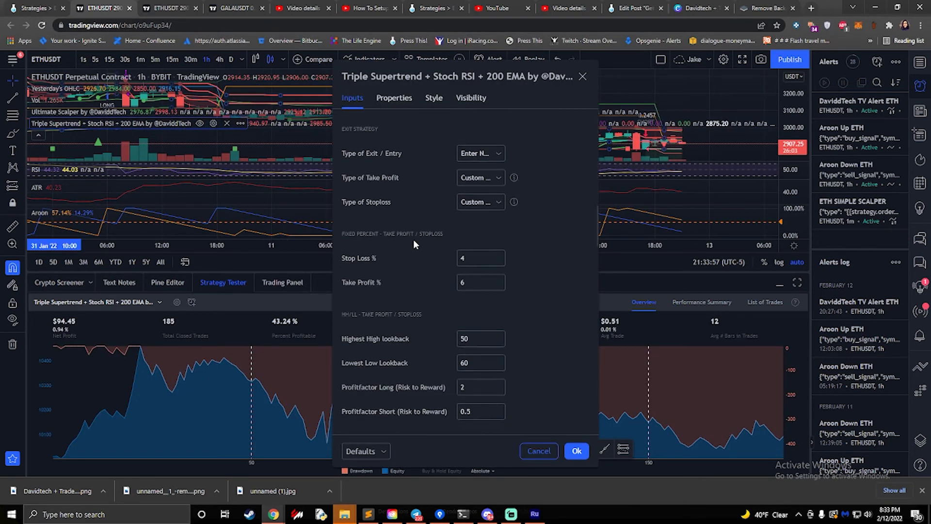
scroll(413, 233, up, 5)
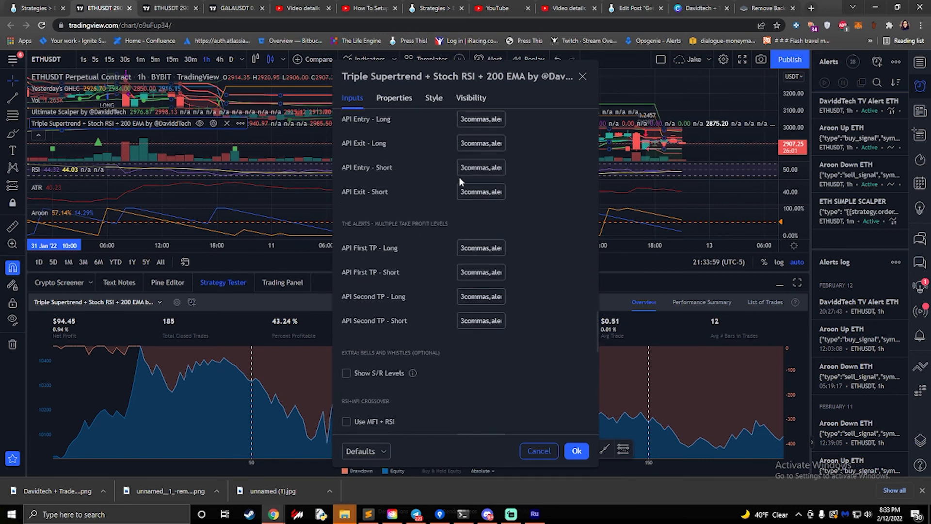
Leave the API Entry - Long instructions in TradeLab, switch back to TradingView and accept the Triple Supertrend strategy settings.
click(34, 8)
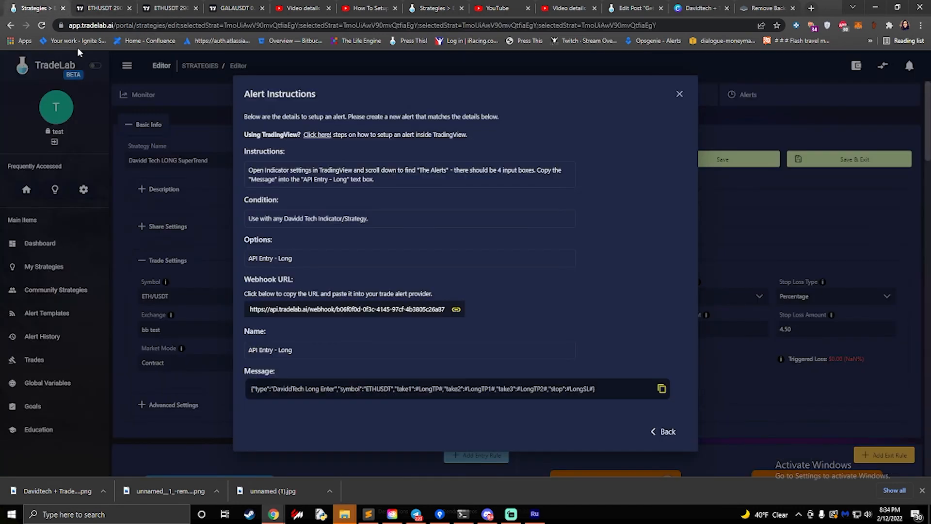
click(667, 432)
click(90, 7)
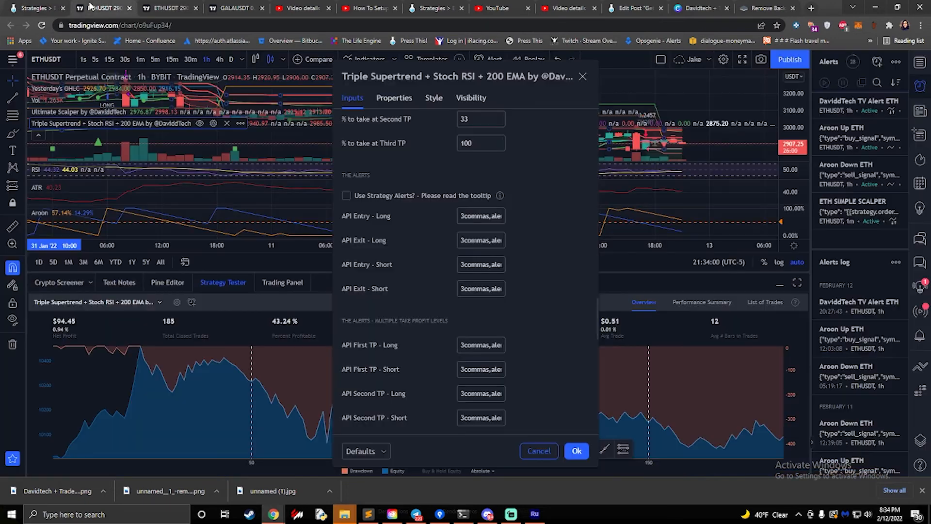
click(576, 452)
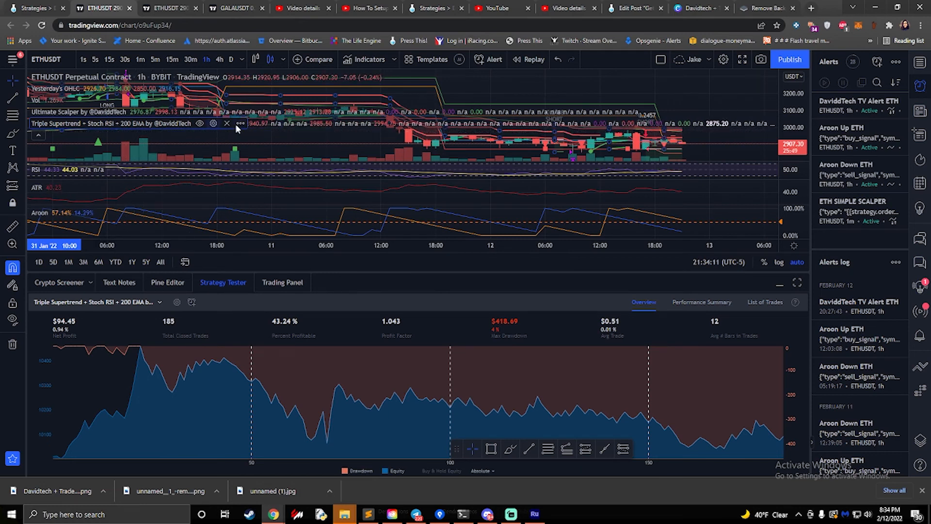
Start a new ETHUSDT alert with the Triple Supertrend strategy as its condition, triggered on "Order fills only".
click(877, 62)
click(455, 114)
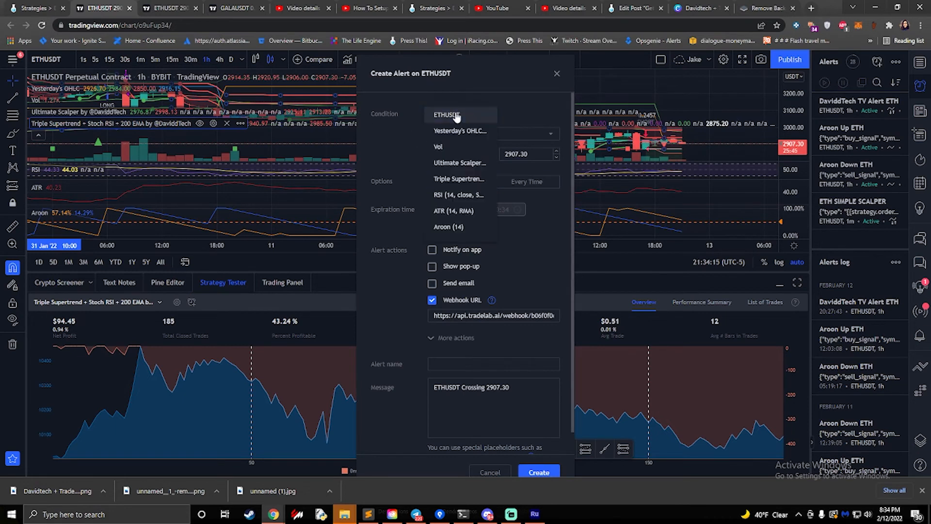
click(447, 179)
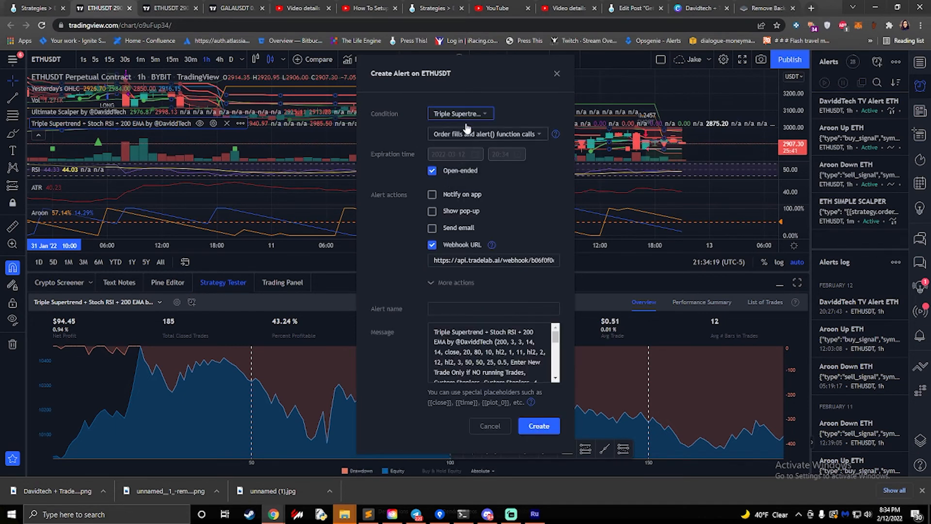
click(507, 136)
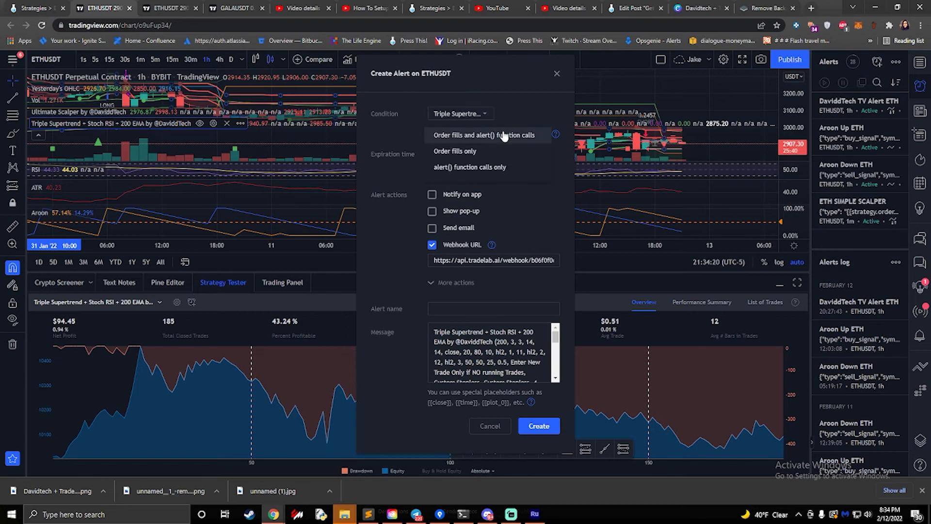
click(460, 152)
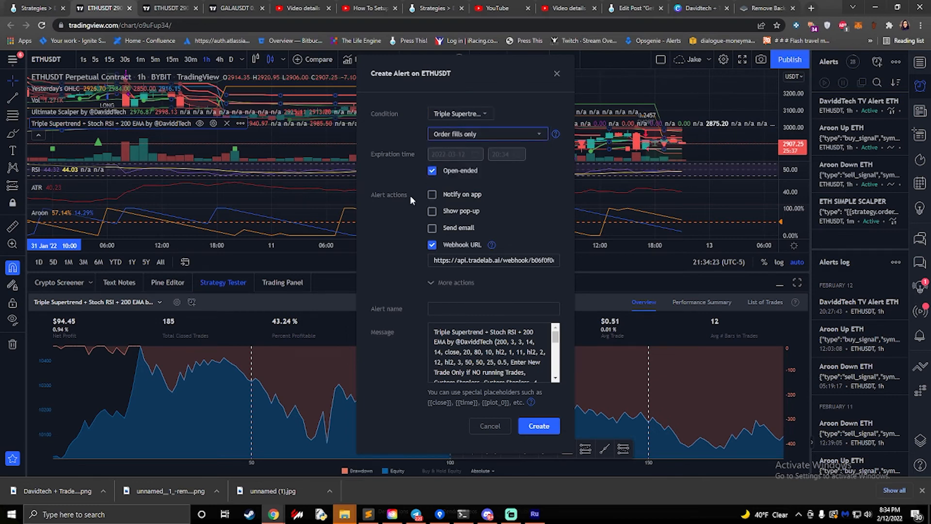
Copy the webhook URL from TradeLab's DaviddTech TV Alert instructions and paste it into the new TradingView alert's webhook URL.
click(40, 8)
click(292, 320)
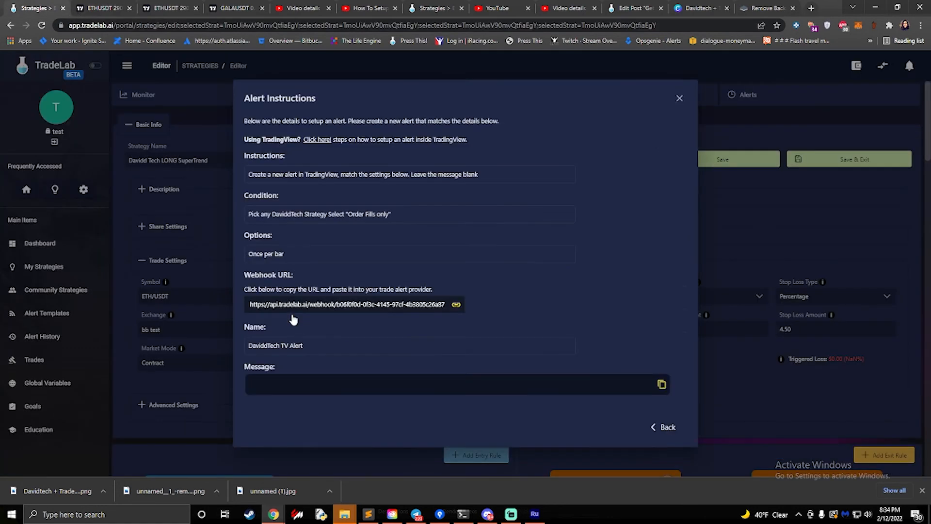
click(663, 428)
click(289, 324)
click(331, 310)
click(151, 14)
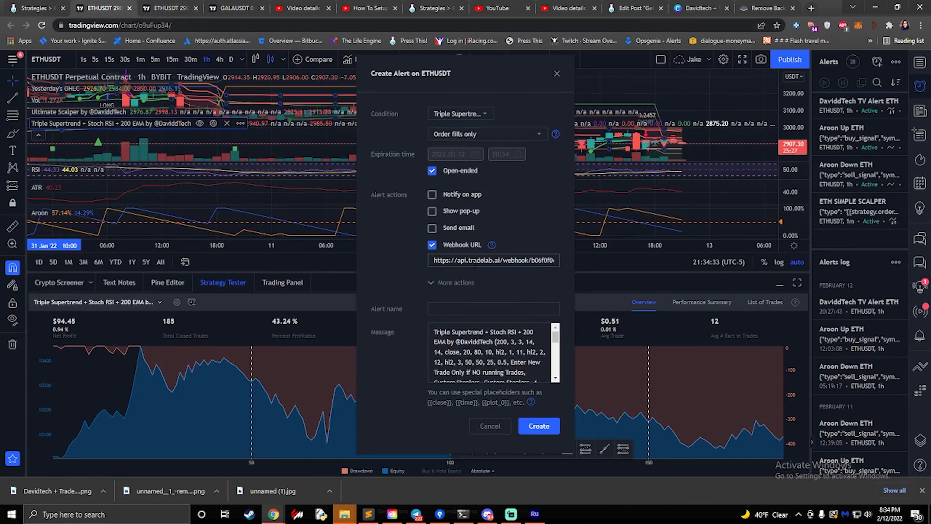
triple_click(476, 262)
key(ctrl+v)
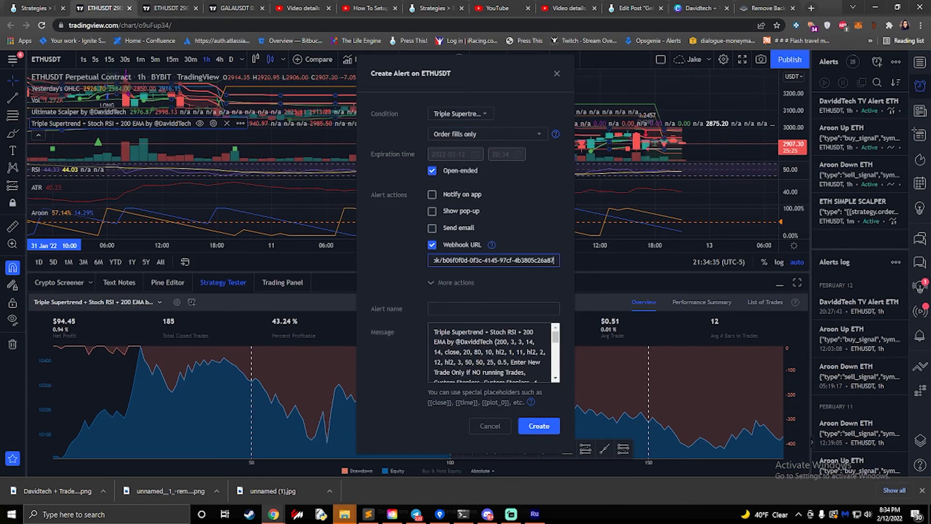
Clear the alert's message, name the alert "SuperTrend ETH" and create it, checking its entry in the alerts list.
triple_click(471, 352)
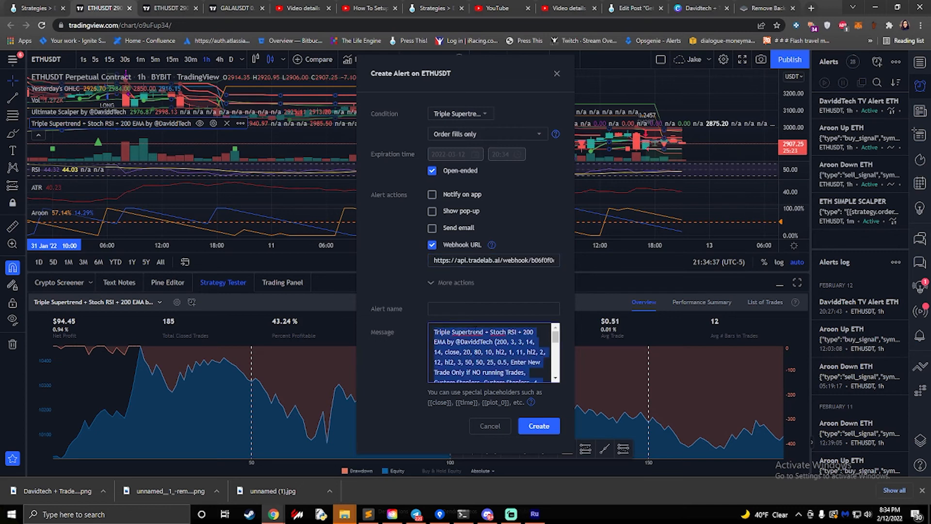
key(BackSpace)
click(462, 309)
text(SuperTrend ETH)
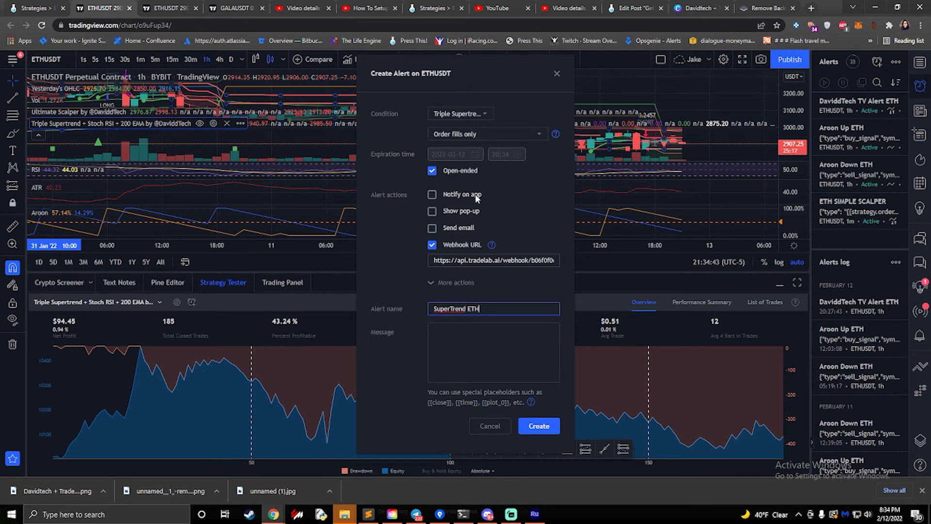
click(538, 426)
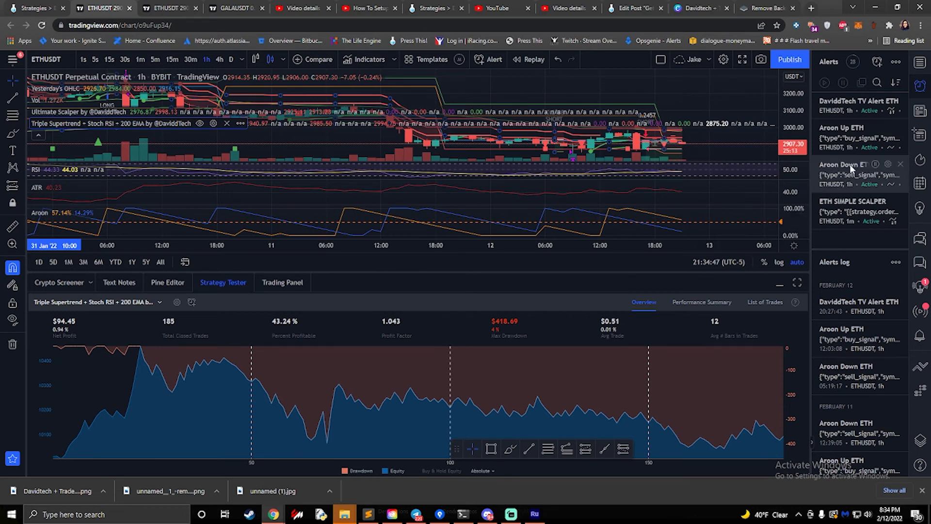
mouse_move(860, 213)
scroll(860, 213, down, 1)
mouse_move(840, 241)
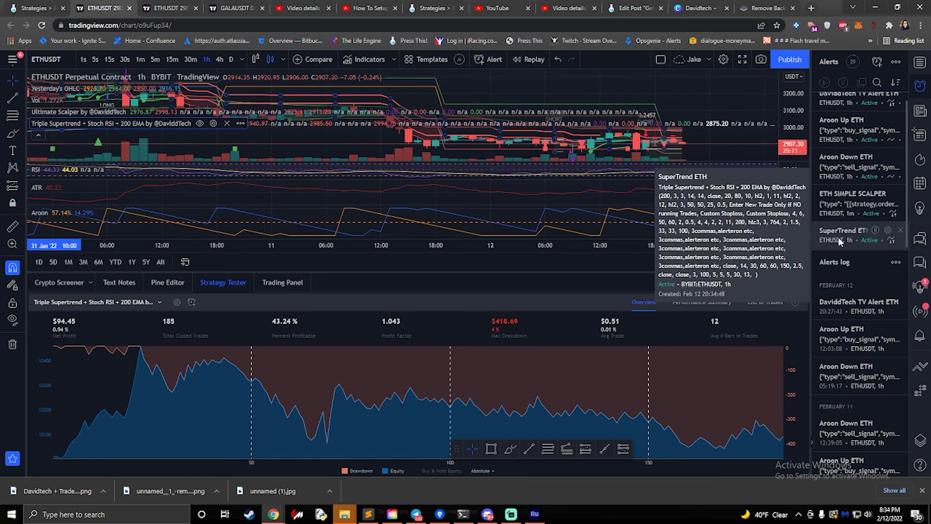
scroll(841, 225, up, 1)
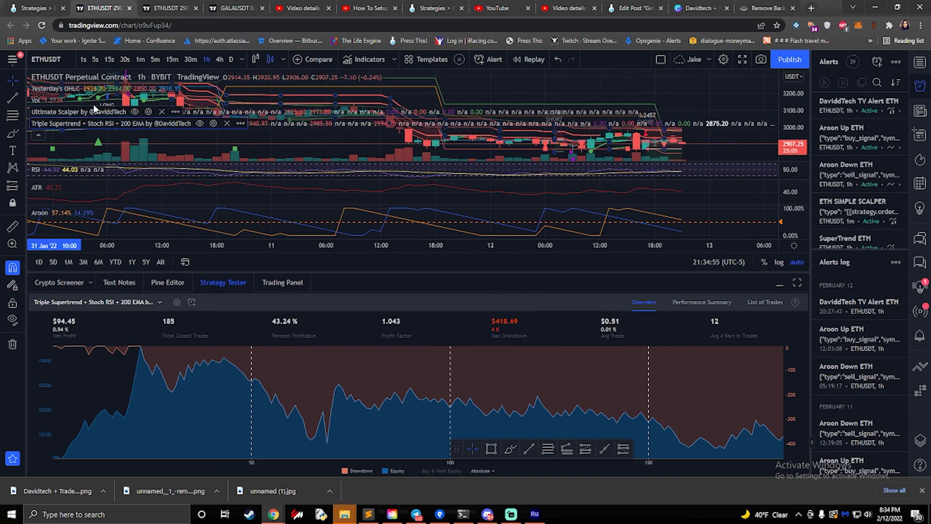
Switch to TradeLab, finish the alert instructions, and save and exit the Davidd Tech LONG SuperTrend strategy.
click(35, 8)
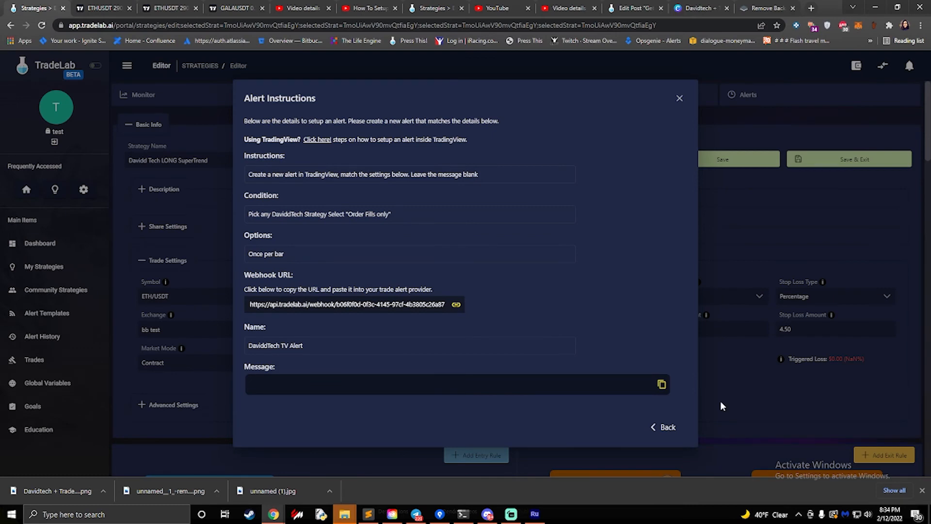
click(668, 428)
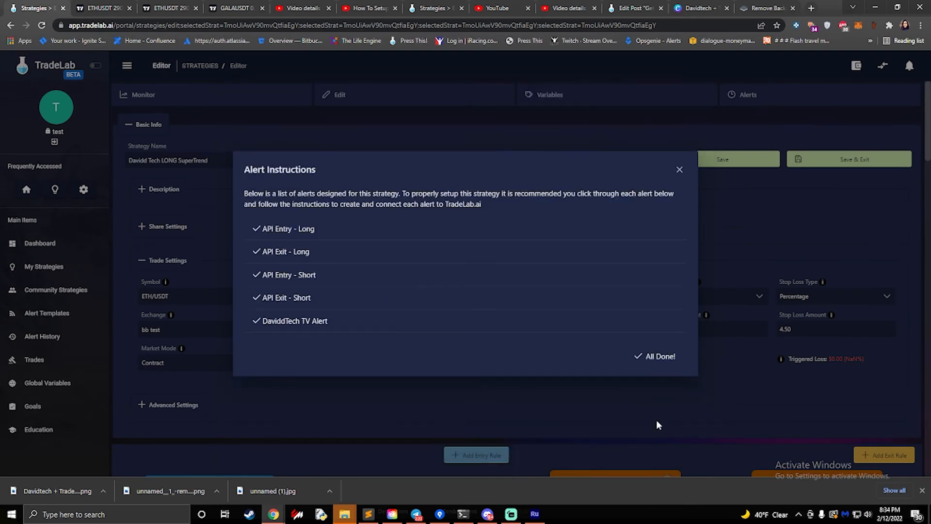
click(660, 359)
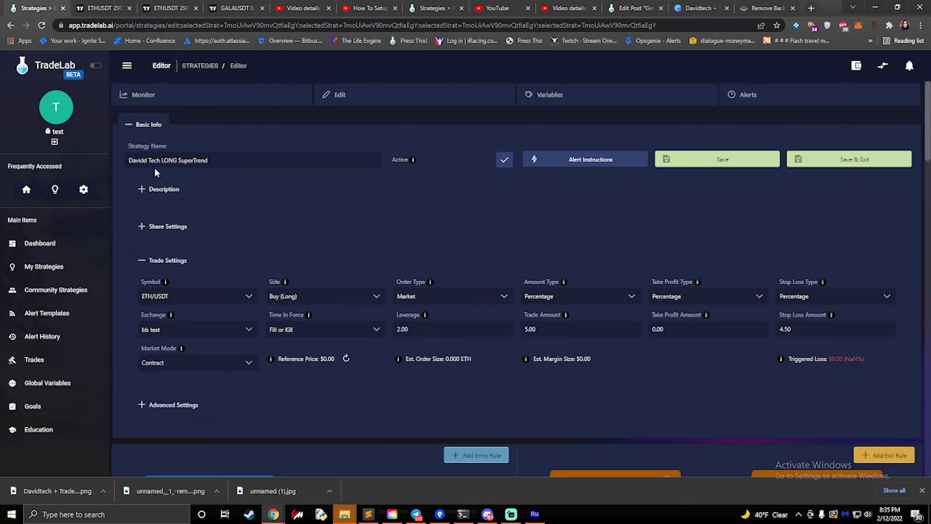
click(826, 161)
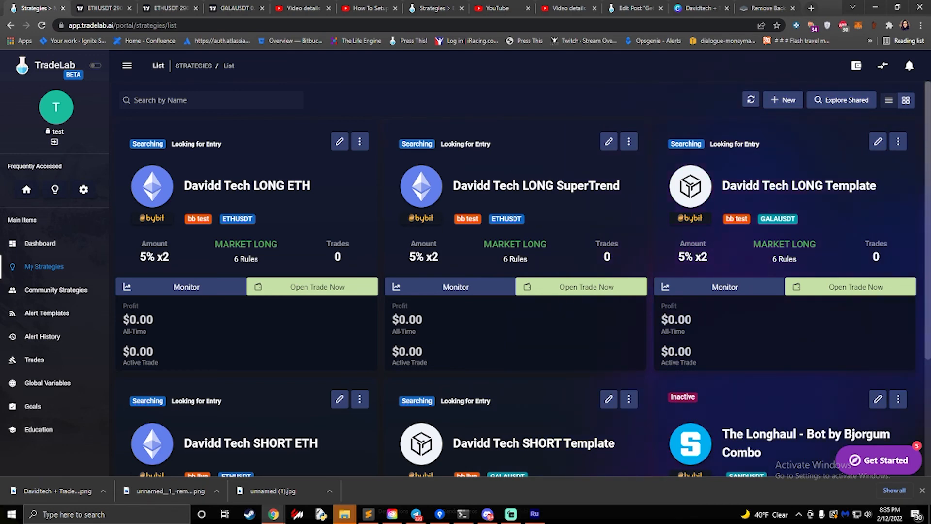
Clone the Davidd Tech SHORT ETH strategy from the strategies list.
scroll(505, 253, down, 3)
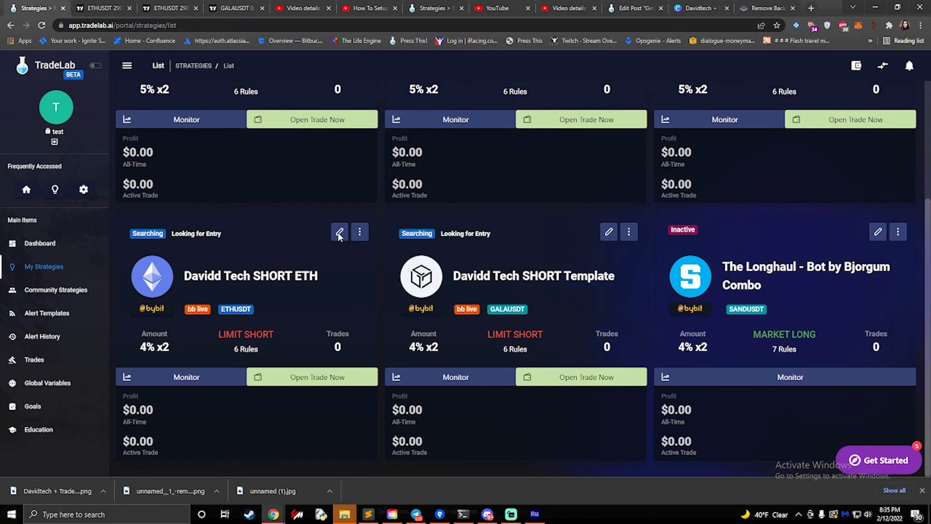
click(360, 232)
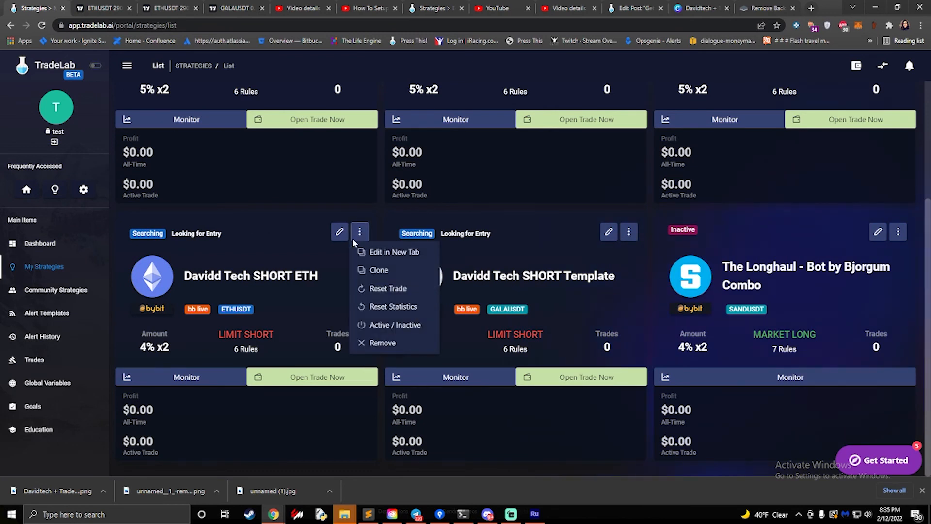
click(383, 275)
click(529, 291)
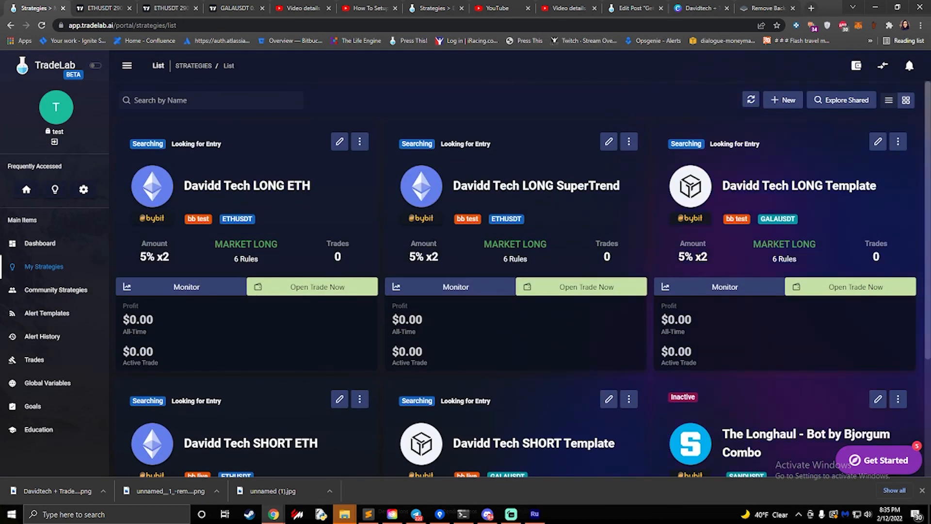
In the variables of Davidd Tech SHORT ETH Copy, set Short Exit Message to "SuperTrend Short Exit" and save the variable.
scroll(400, 257, down, 3)
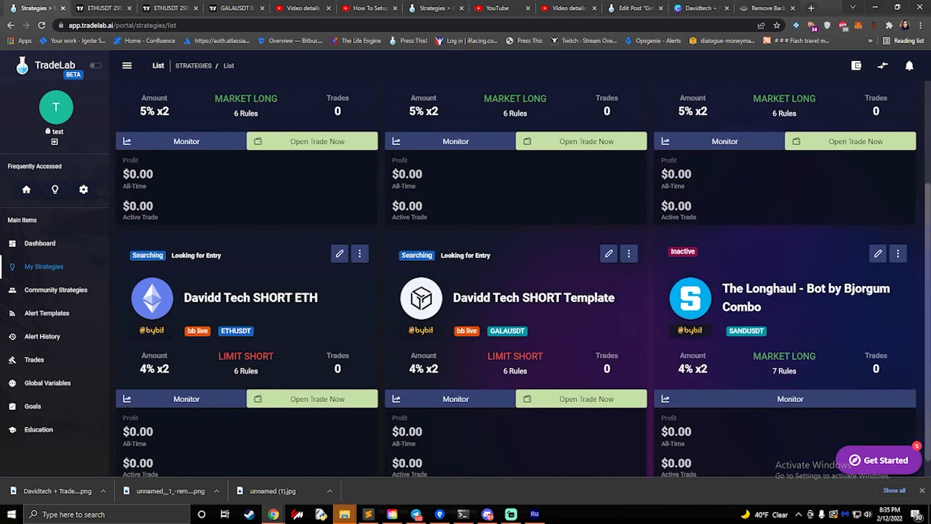
click(609, 253)
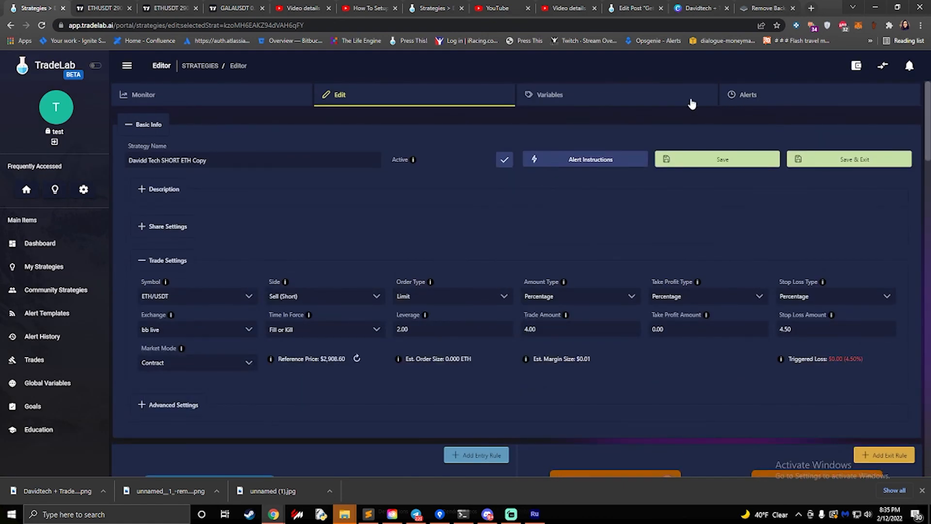
click(645, 101)
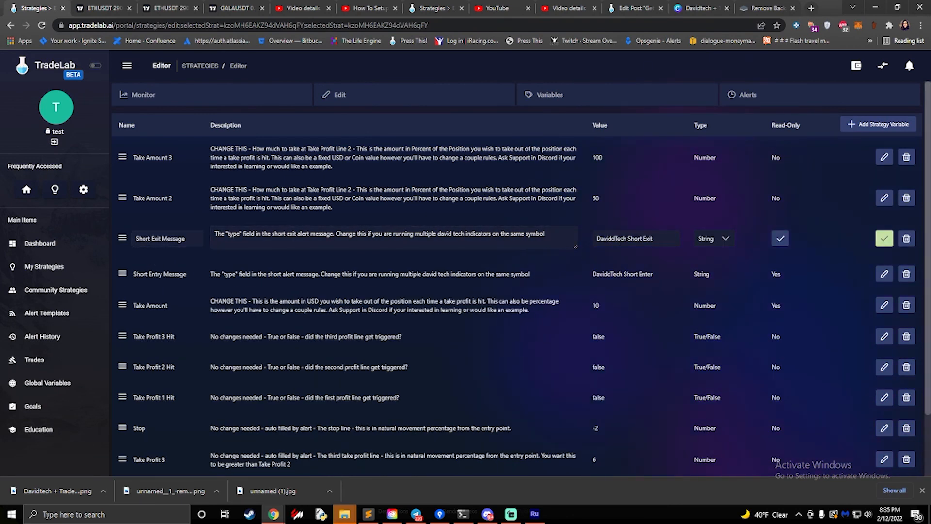
double_click(609, 239)
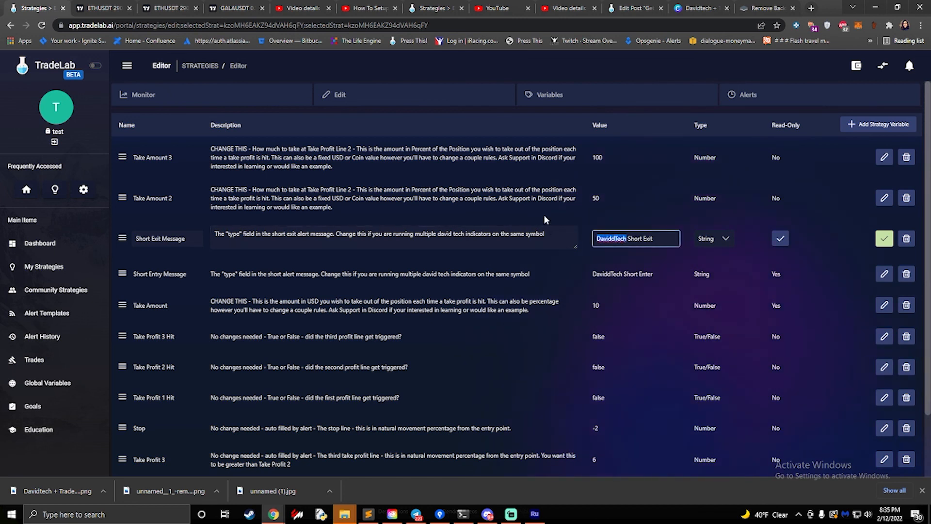
key(BackSpace)
text(SuperTr)
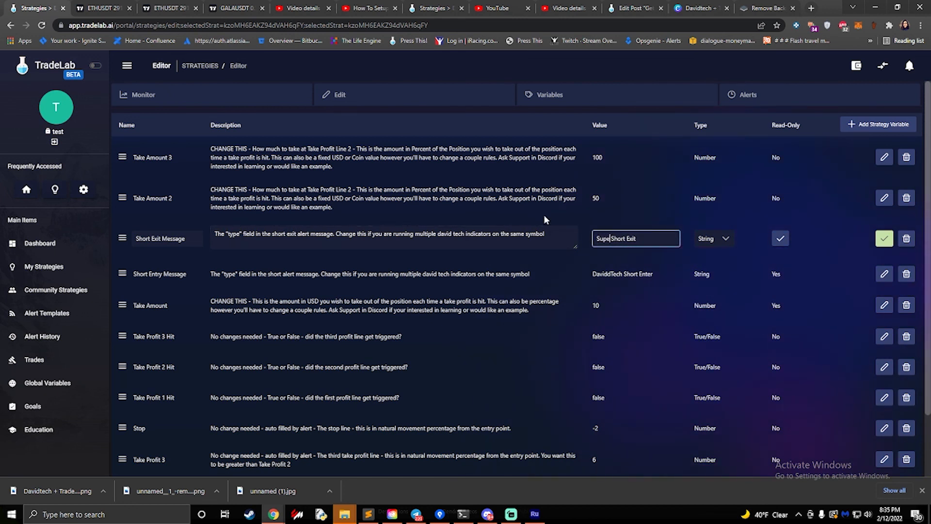
text(end)
click(885, 239)
Set the Short Entry Message variable to "SuperTrend Short Enter", save it, and save and exit the SHORT ETH Copy strategy.
click(884, 266)
drag(629, 269, 586, 271)
key(BackSpace)
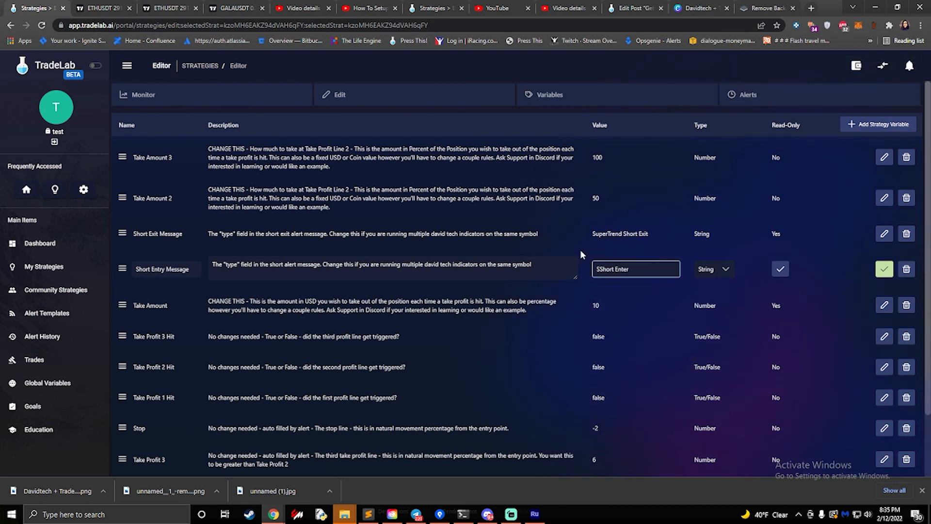
text(Super)
key(BackSpace)
key(BackSpace)
key(BackSpace)
key(BackSpace)
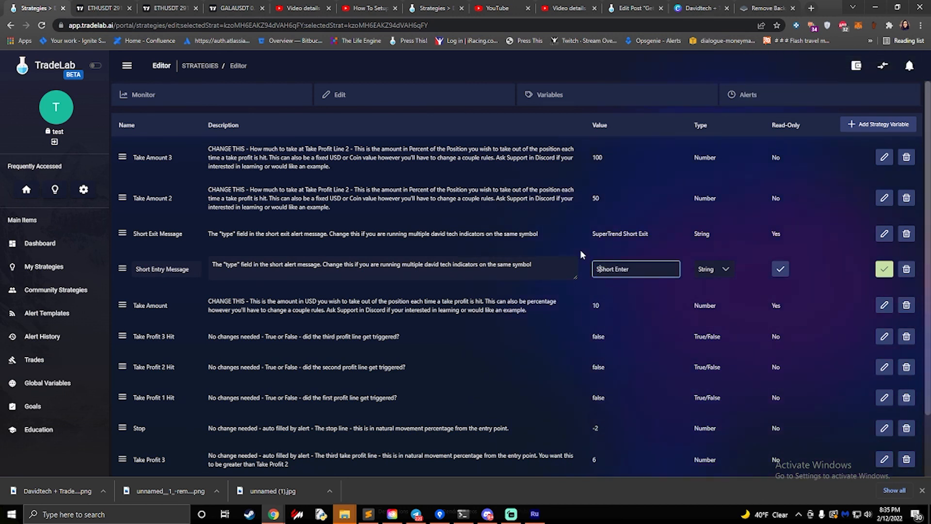
text(SuperTrend)
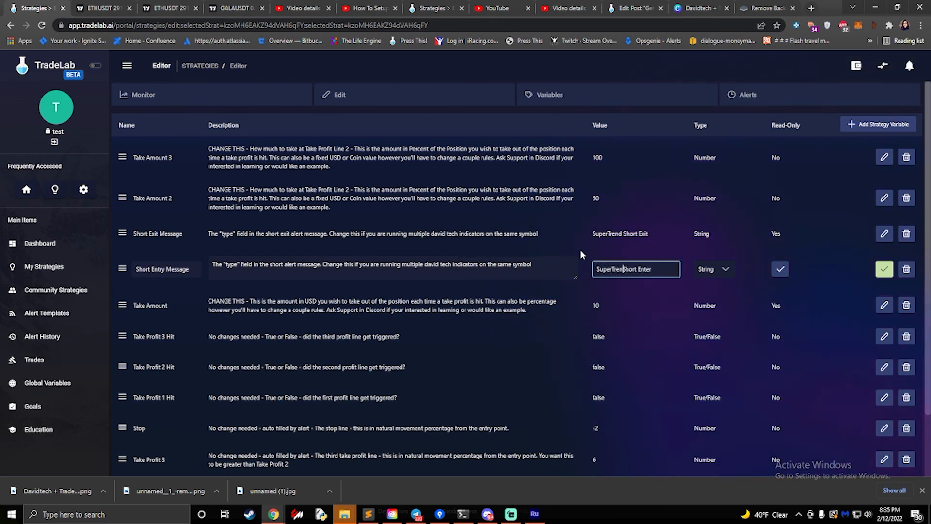
click(884, 269)
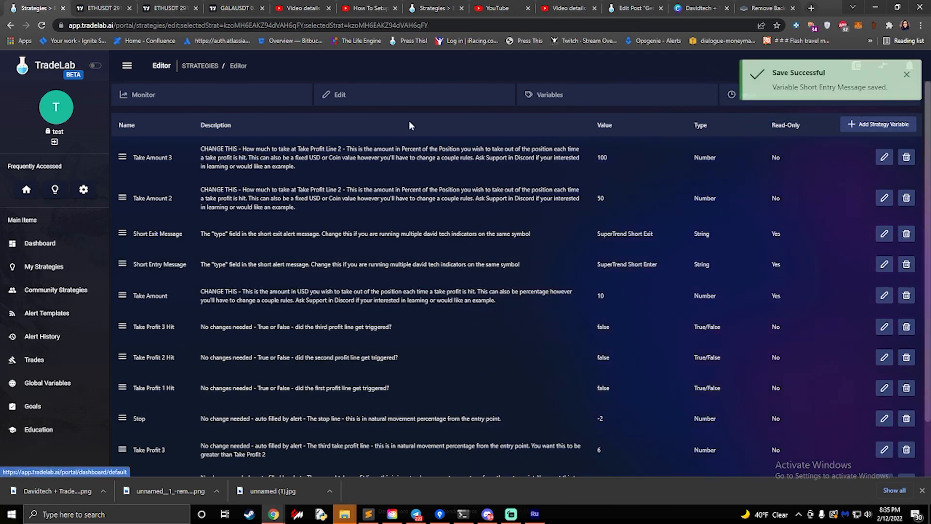
click(473, 99)
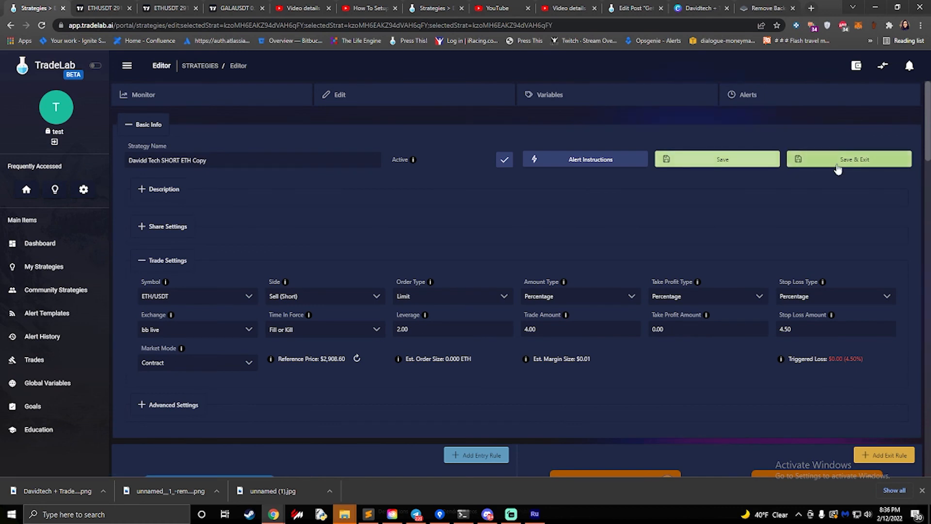
click(743, 158)
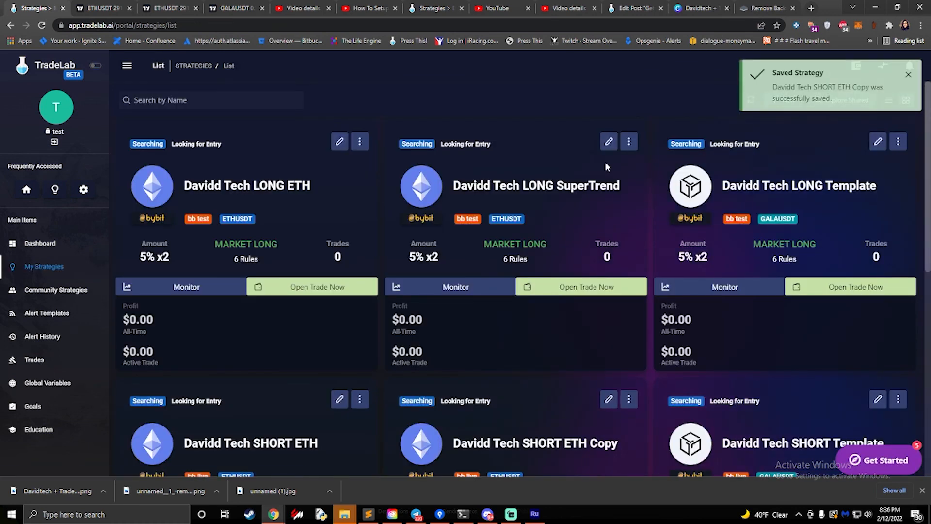